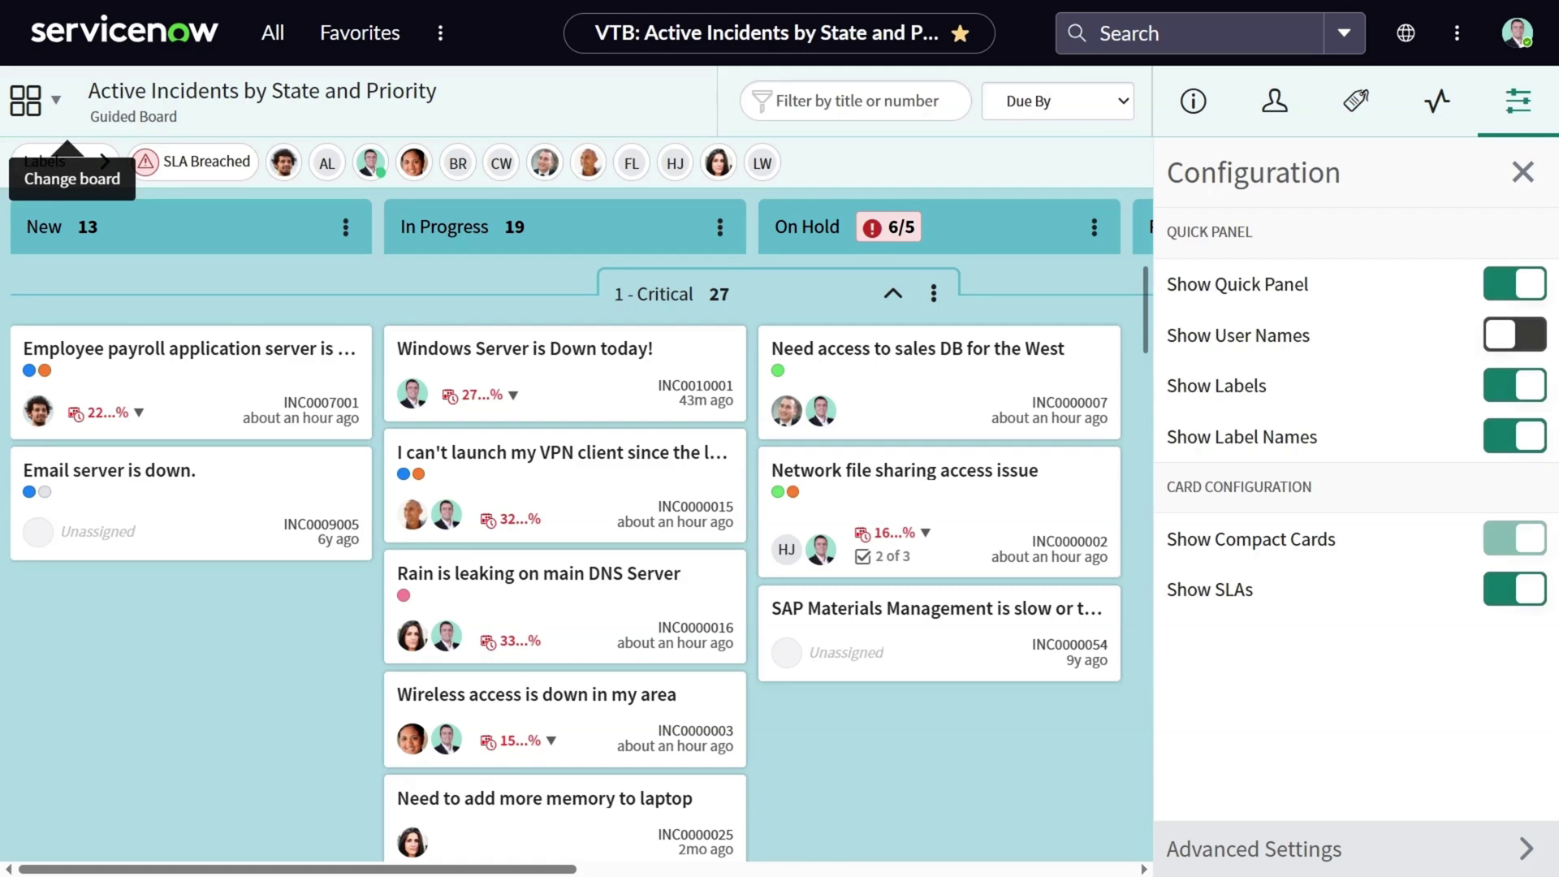
# Add a new Freeform Board from the board list, starting with To Do, Doing and Done lanes.
pyautogui.click(55, 104)
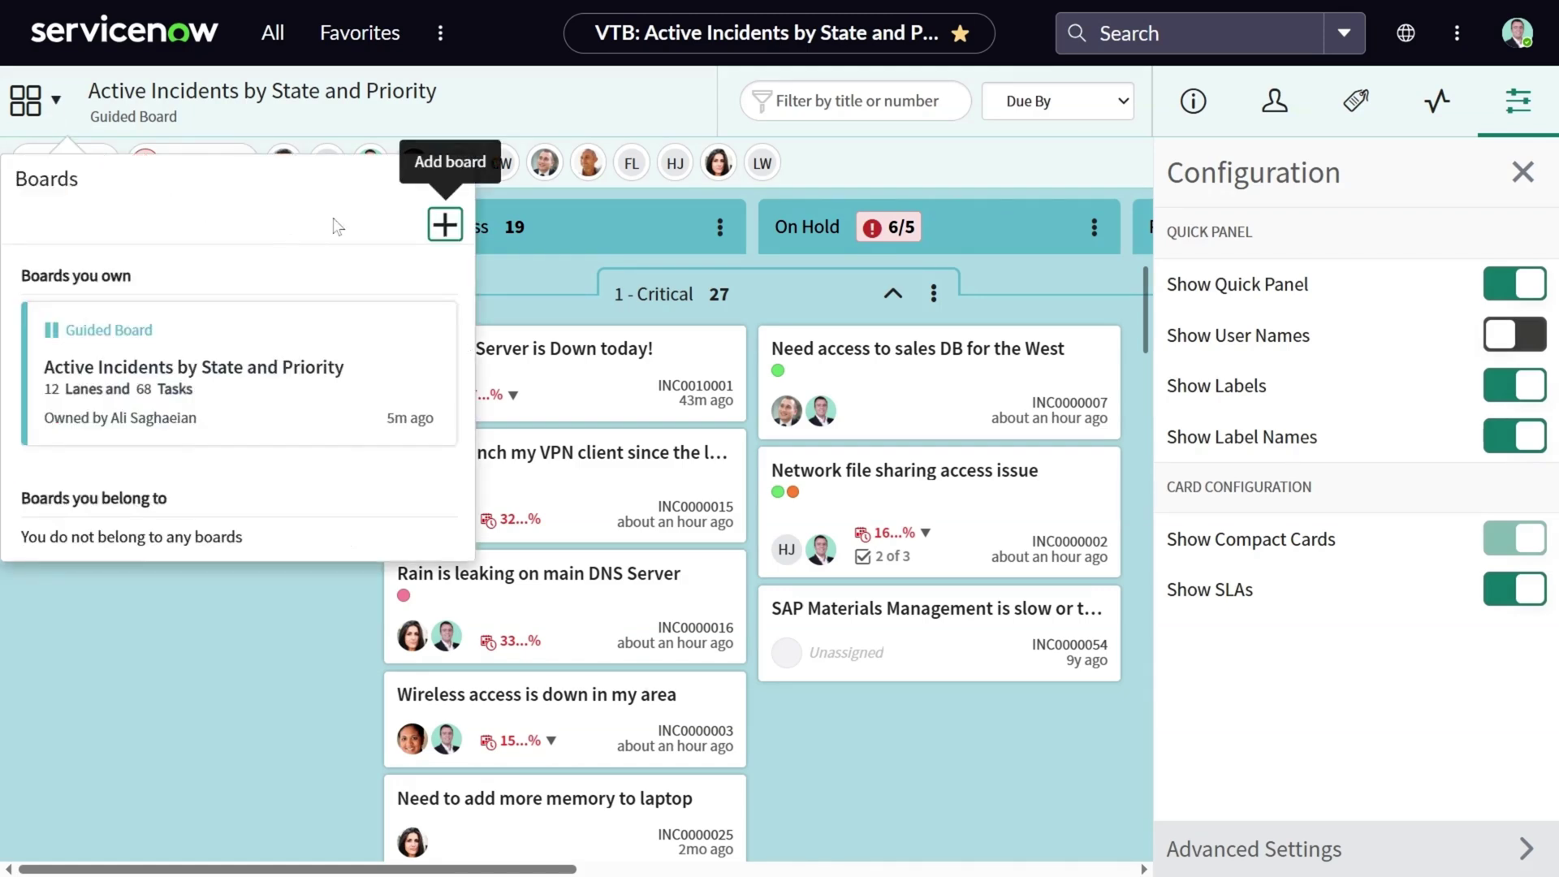
pyautogui.click(445, 228)
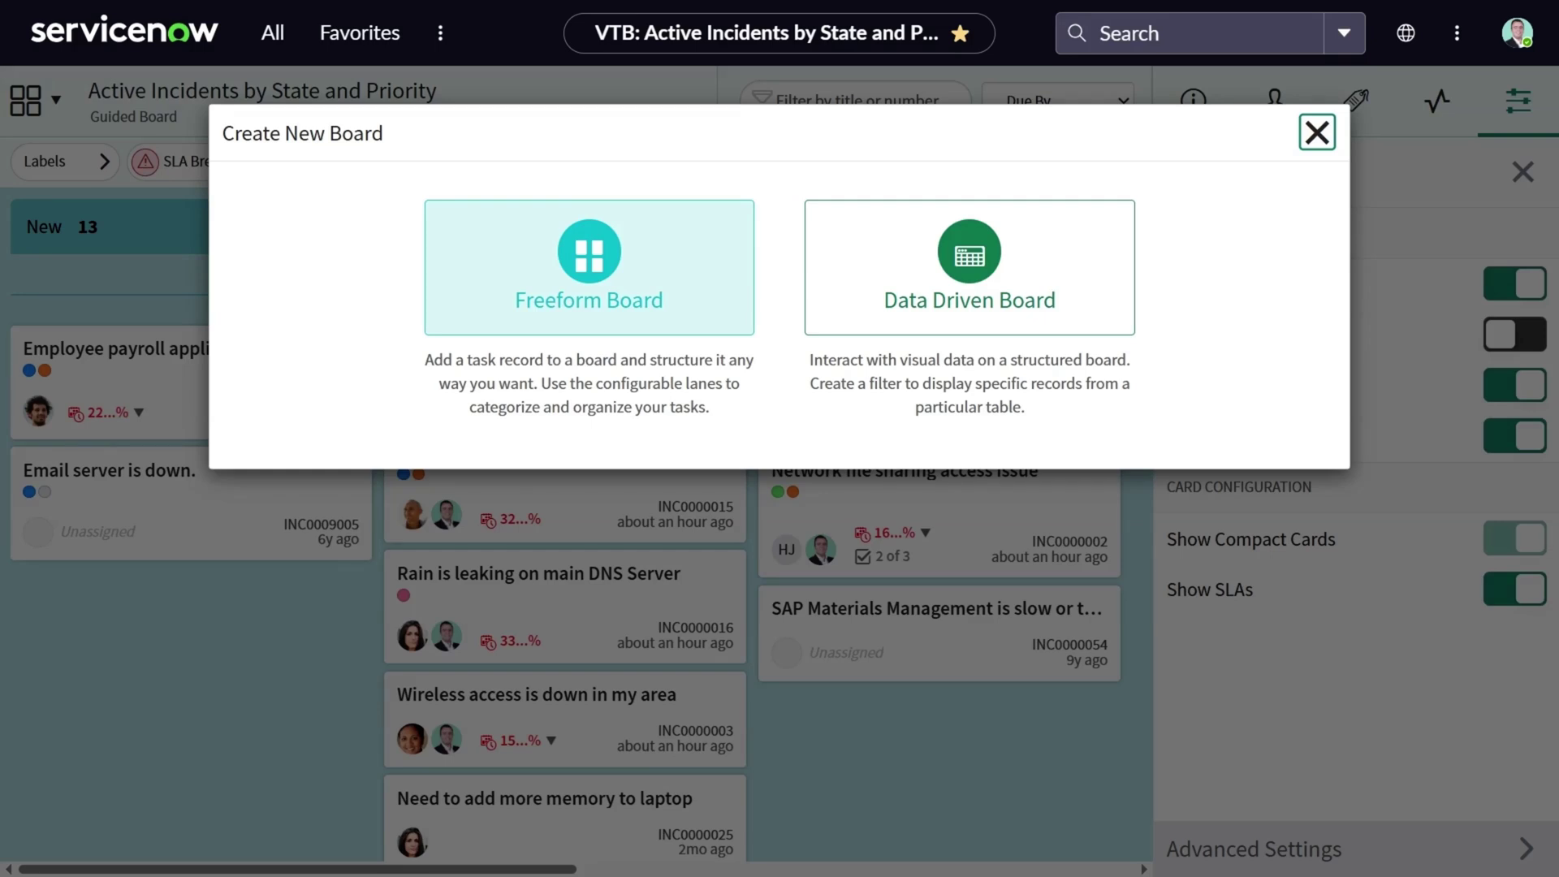
pyautogui.click(451, 237)
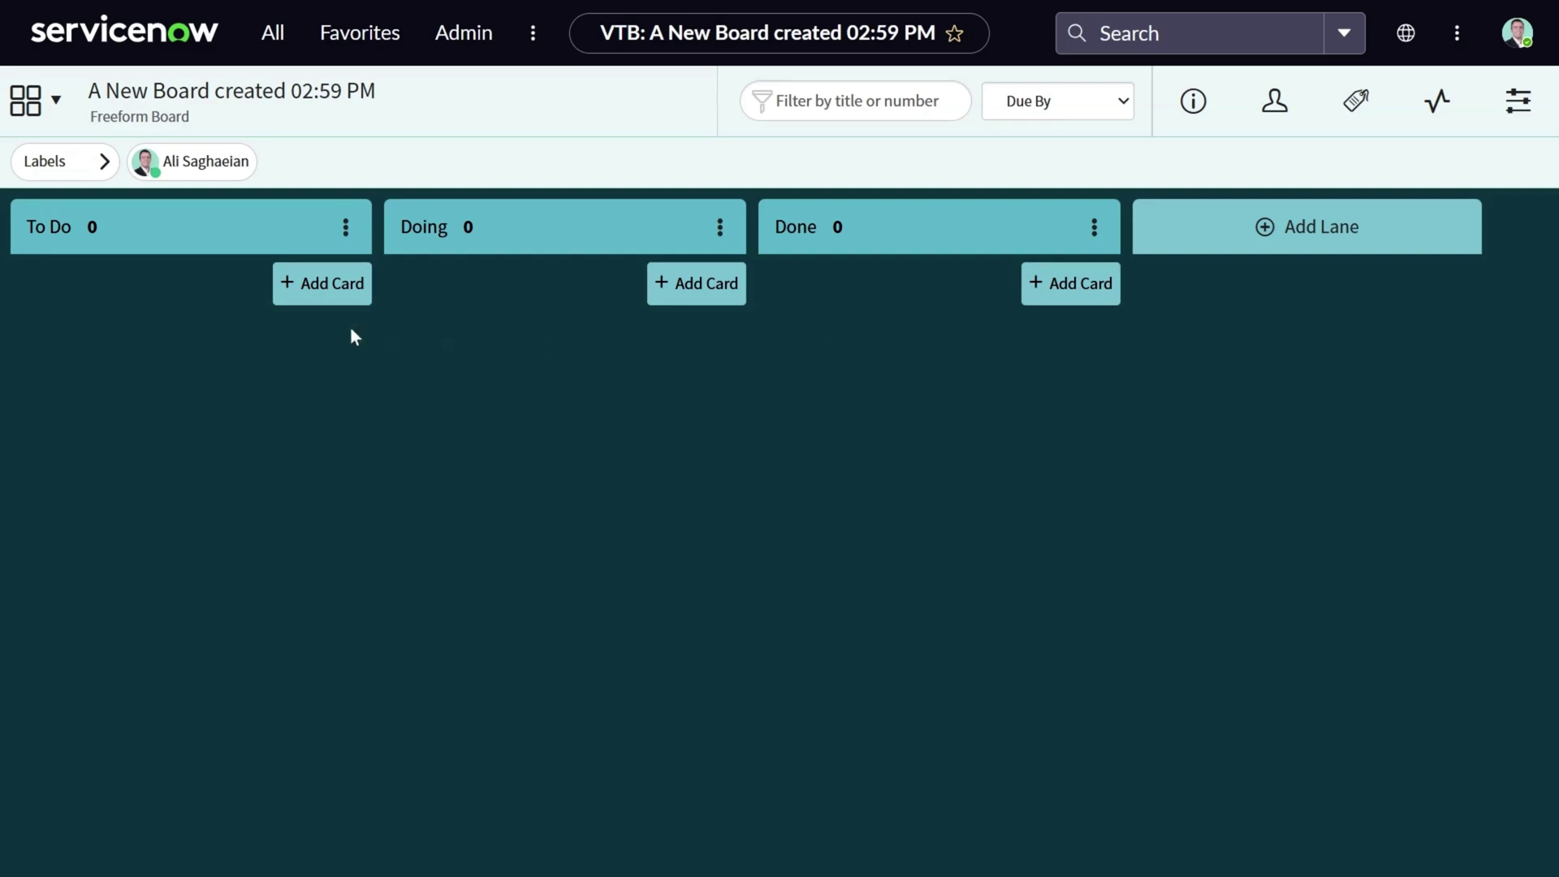
# Rename the To Do lane to Backlog.
pyautogui.click(59, 228)
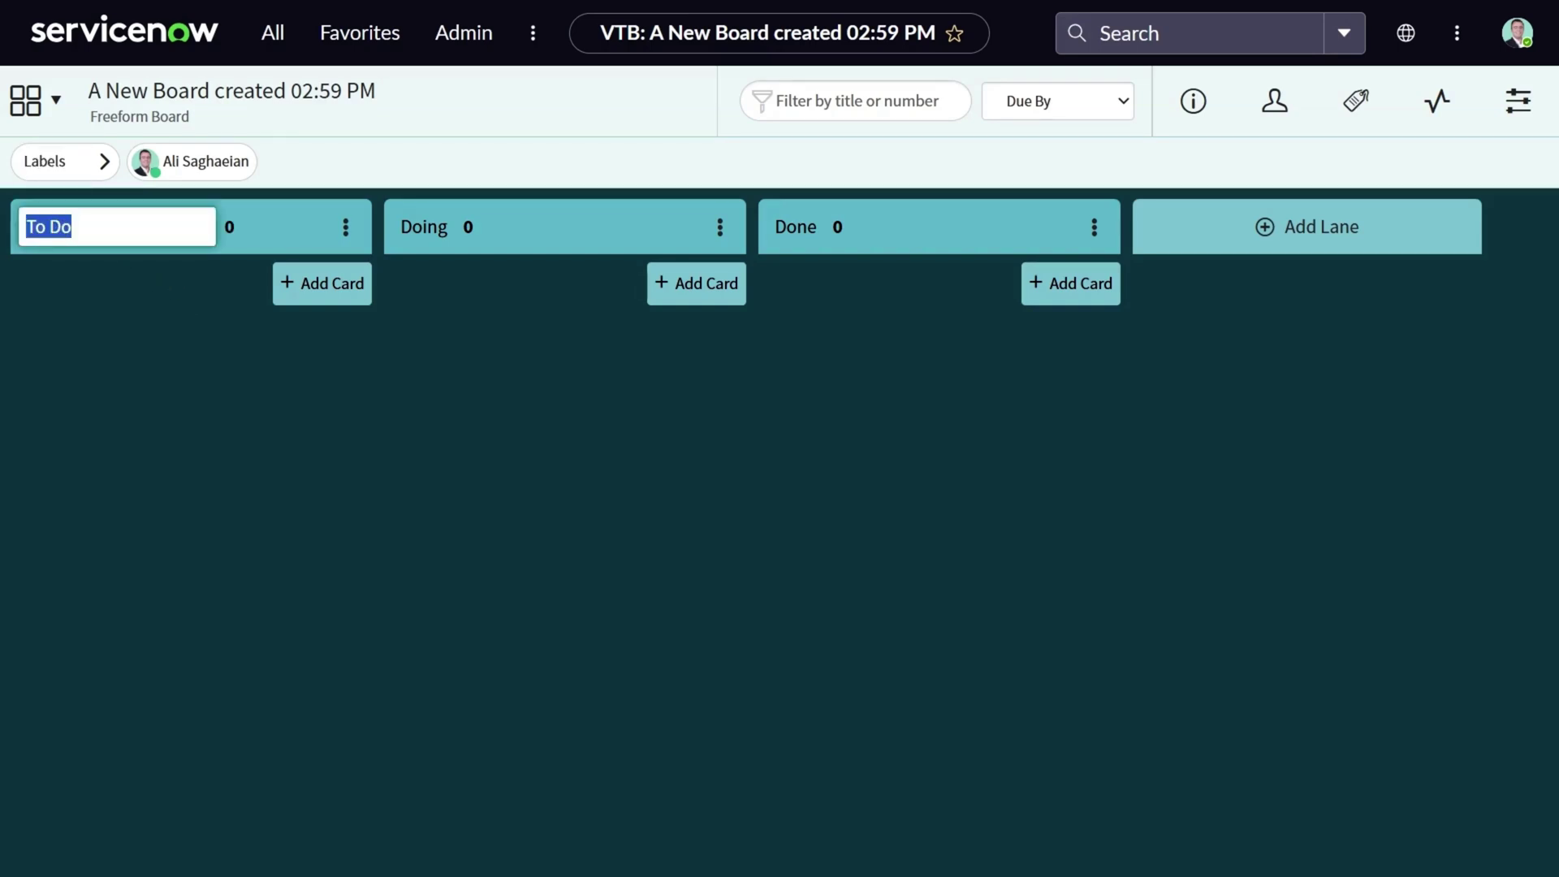
pyautogui.write('Backlog')
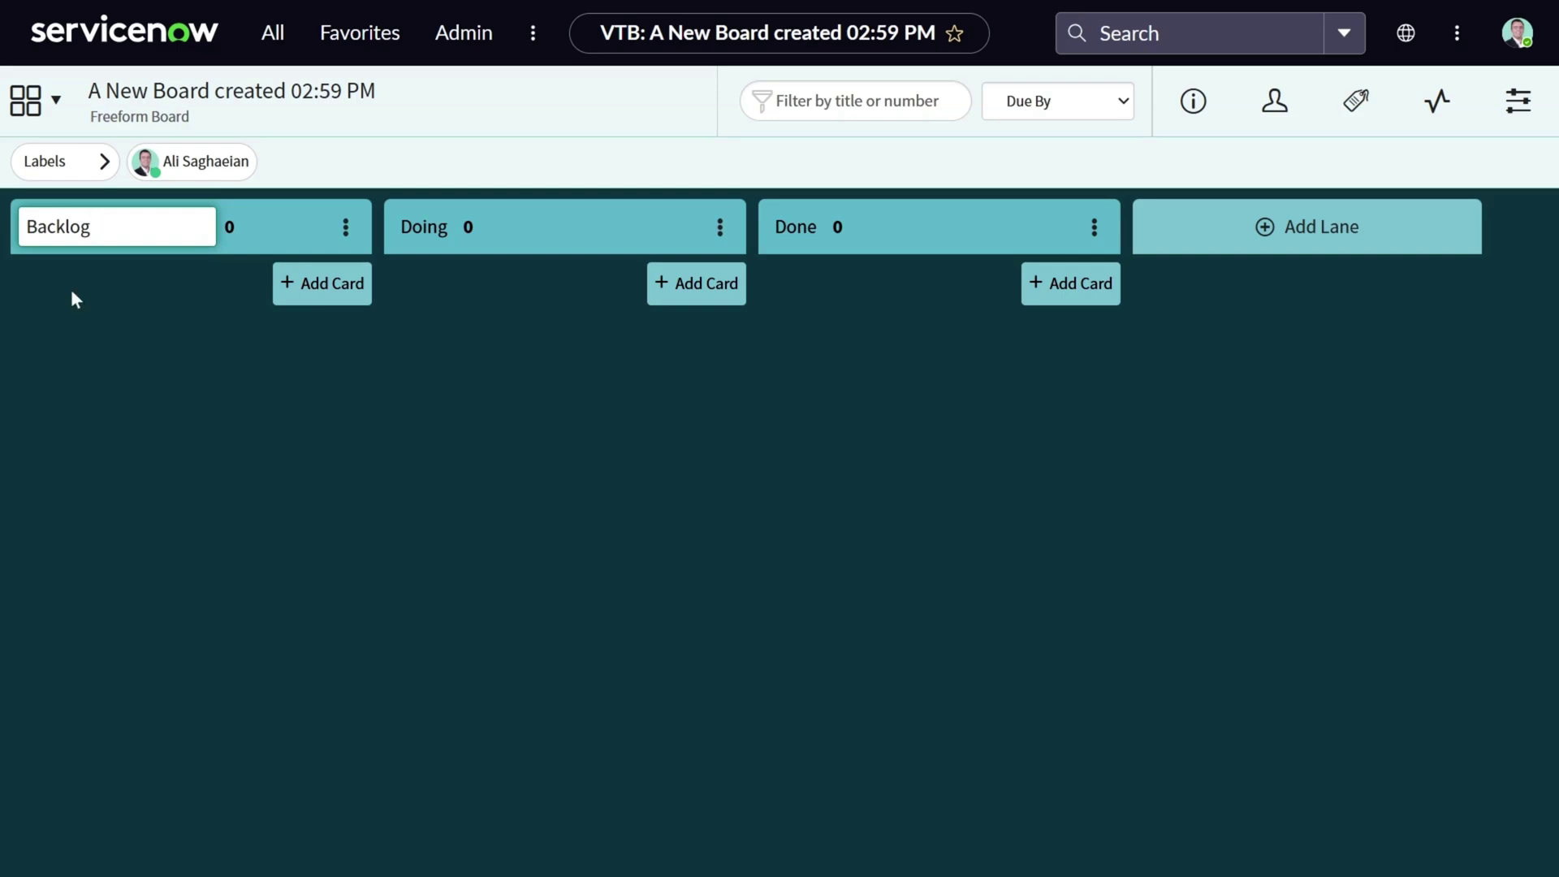
pyautogui.click(83, 336)
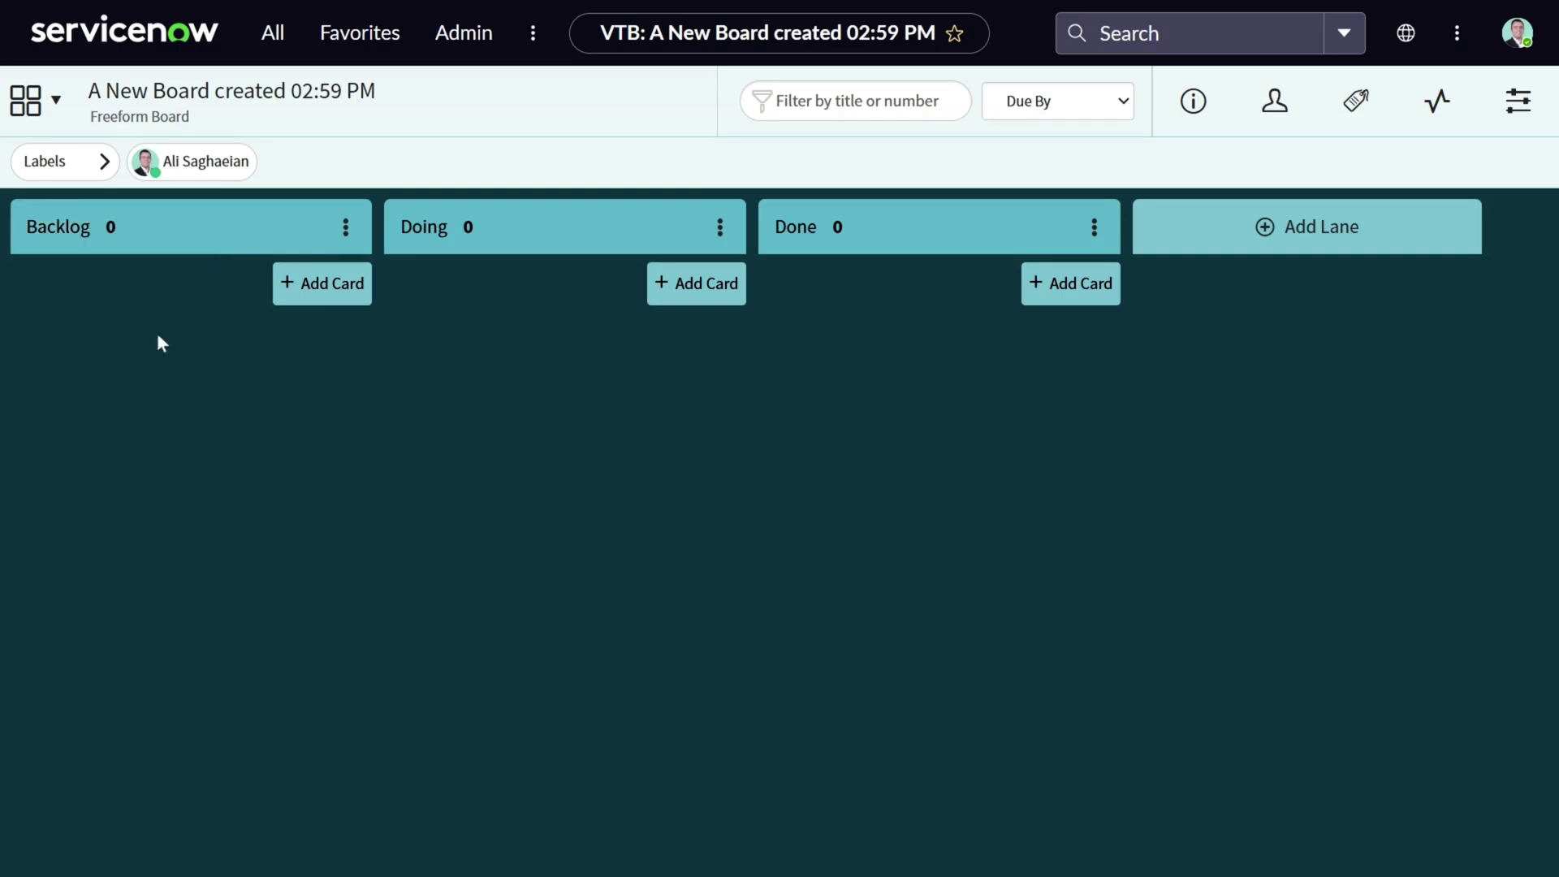
# Add two new lanes named Go-Live and Testing.
pyautogui.click(1287, 243)
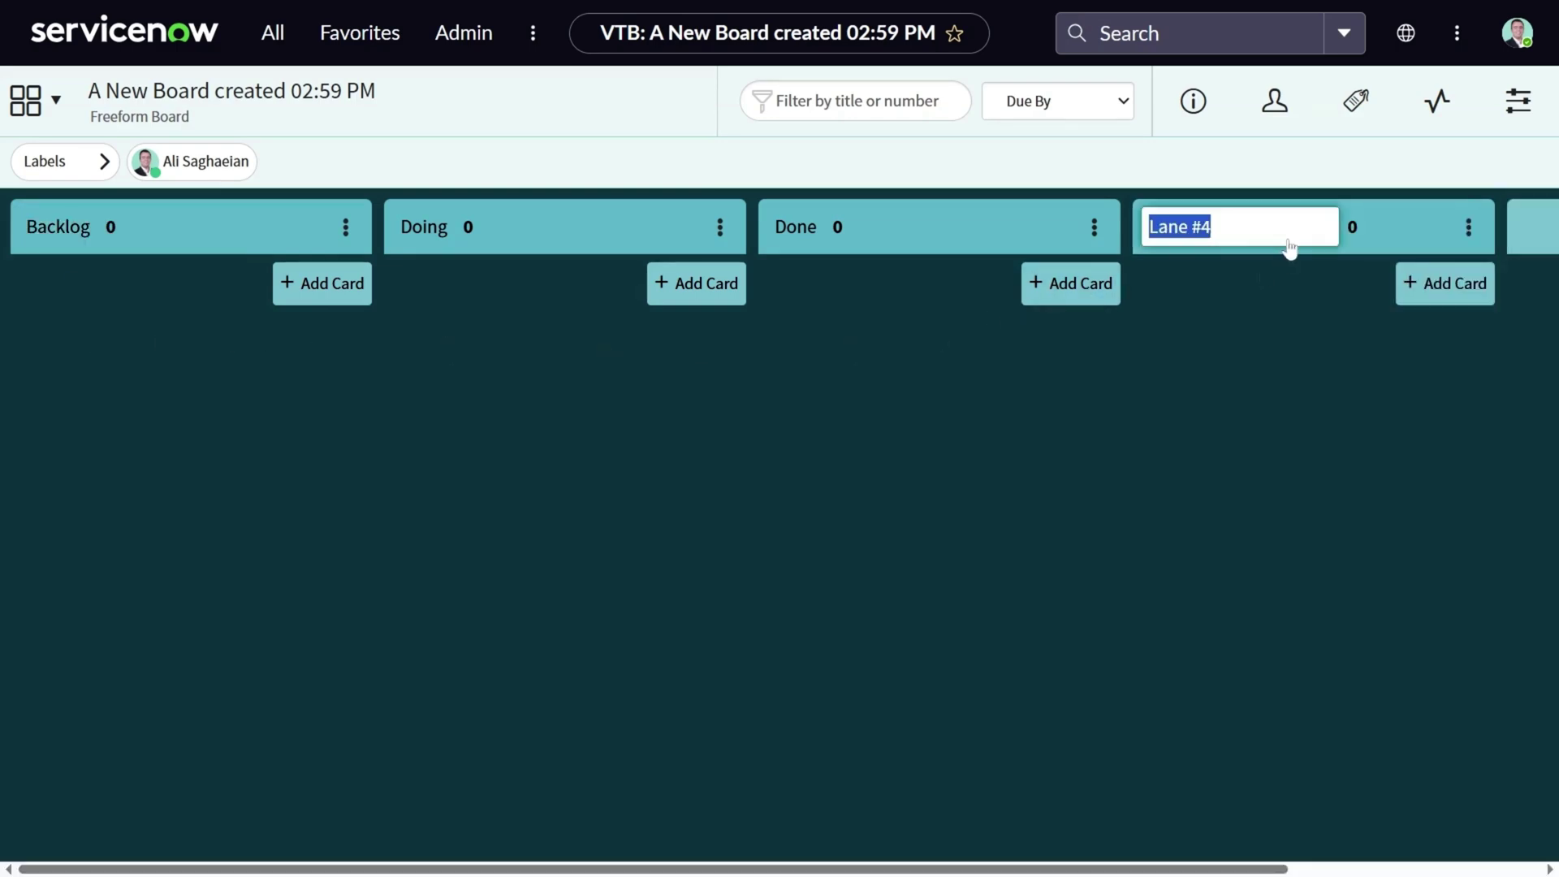
pyautogui.press('BackSpace')
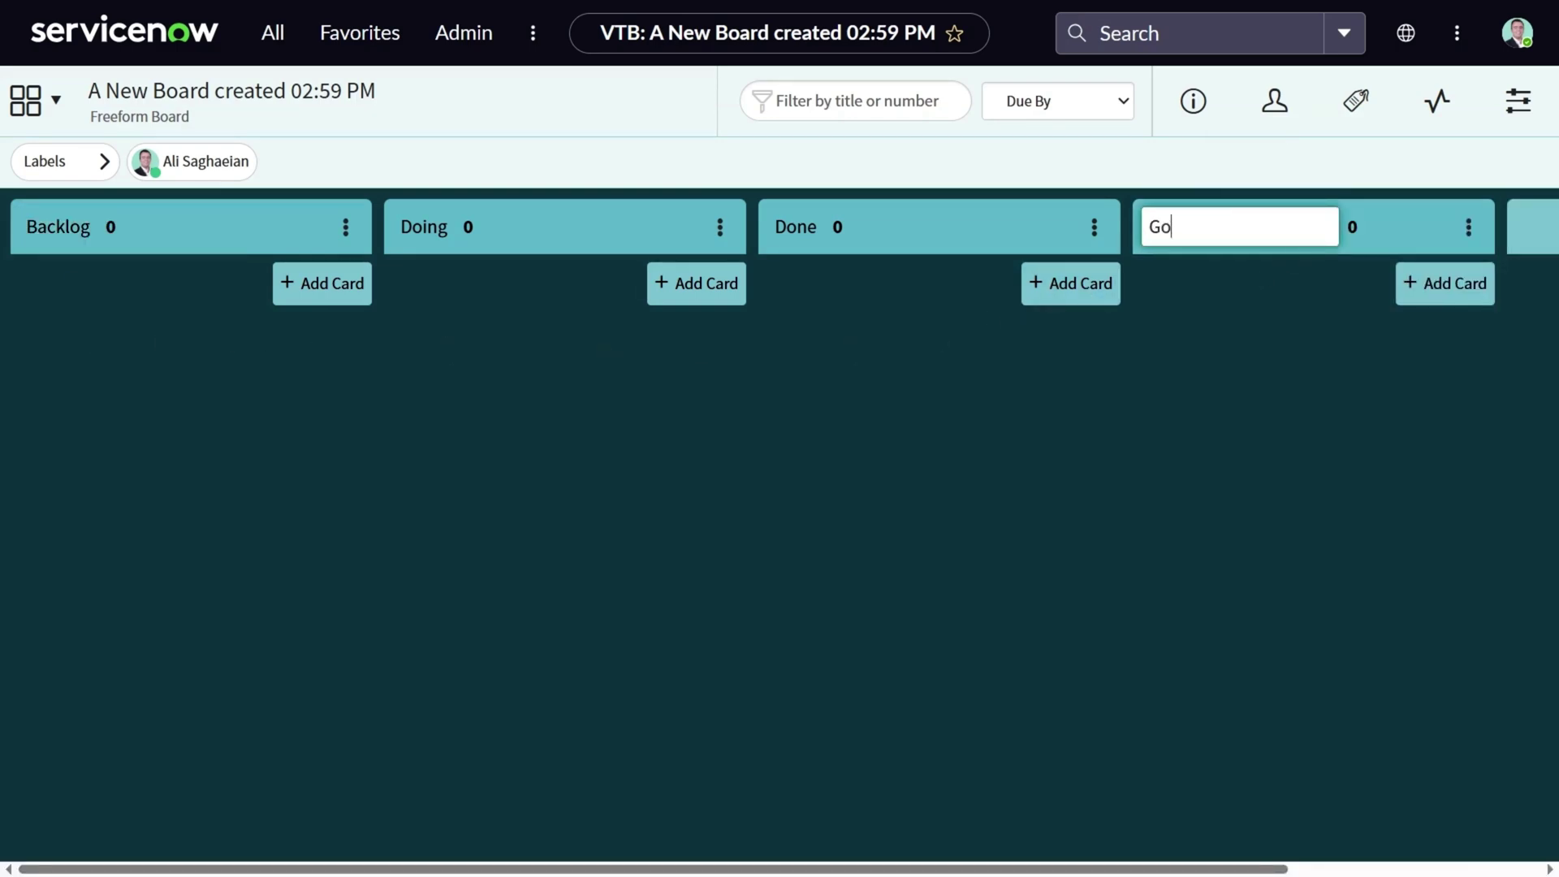
pyautogui.write('Go-Live')
pyautogui.press('Return')
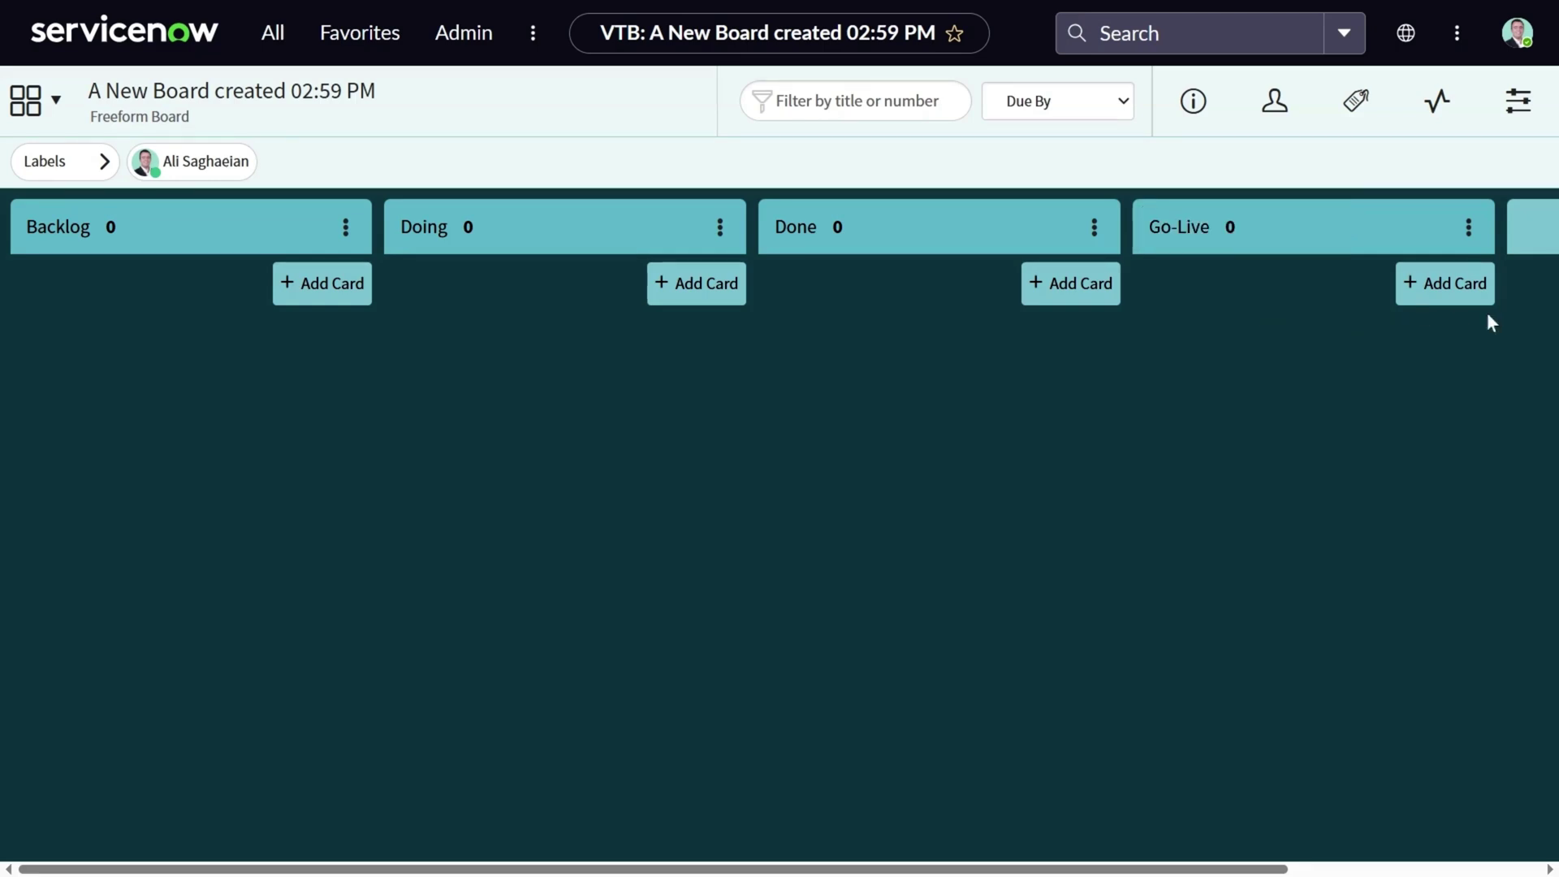
pyautogui.hscroll(2, 1525, 309)
pyautogui.hscroll(2, 1503, 305)
pyautogui.click(1392, 233)
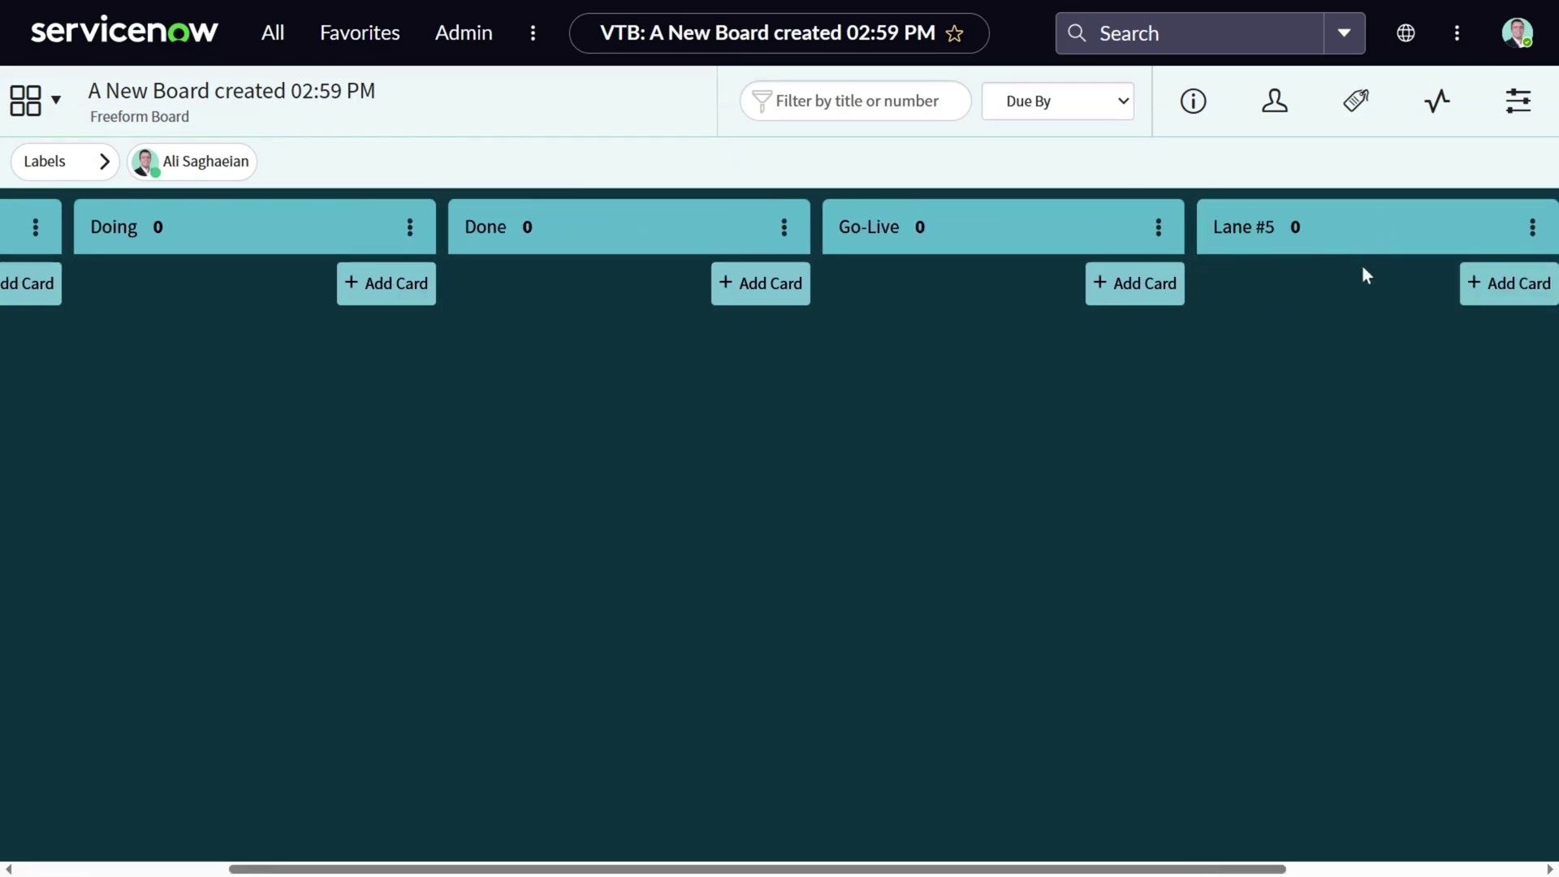
pyautogui.write('Testing')
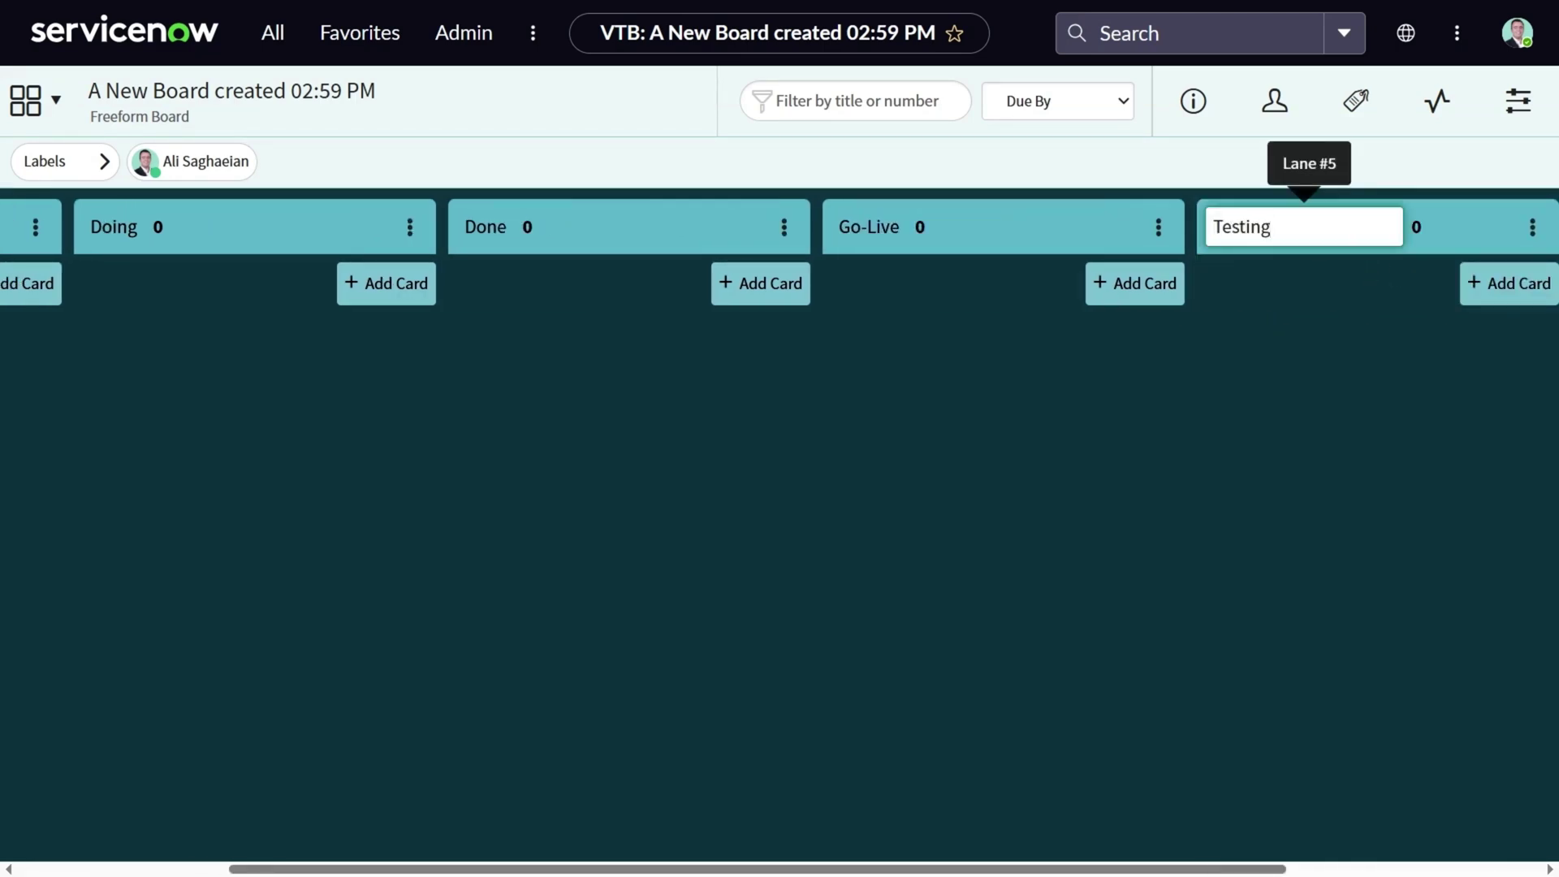
pyautogui.press('Return')
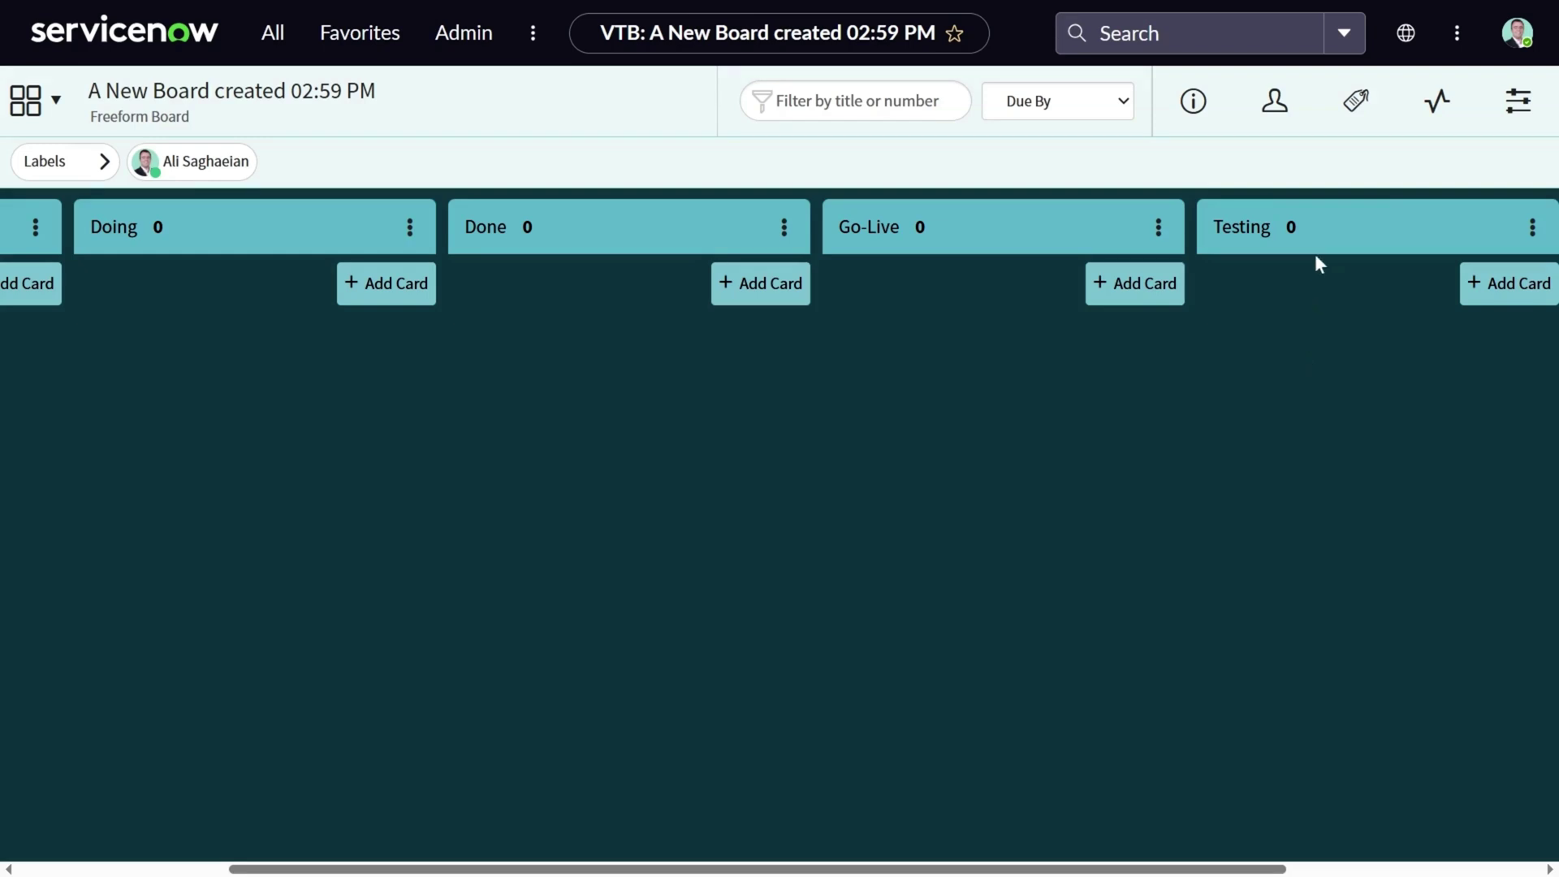
# Move the Testing lane between Doing and Done, then choose Delete from its lane menu.
pyautogui.moveTo(1330, 234); pyautogui.dragTo(484, 258)
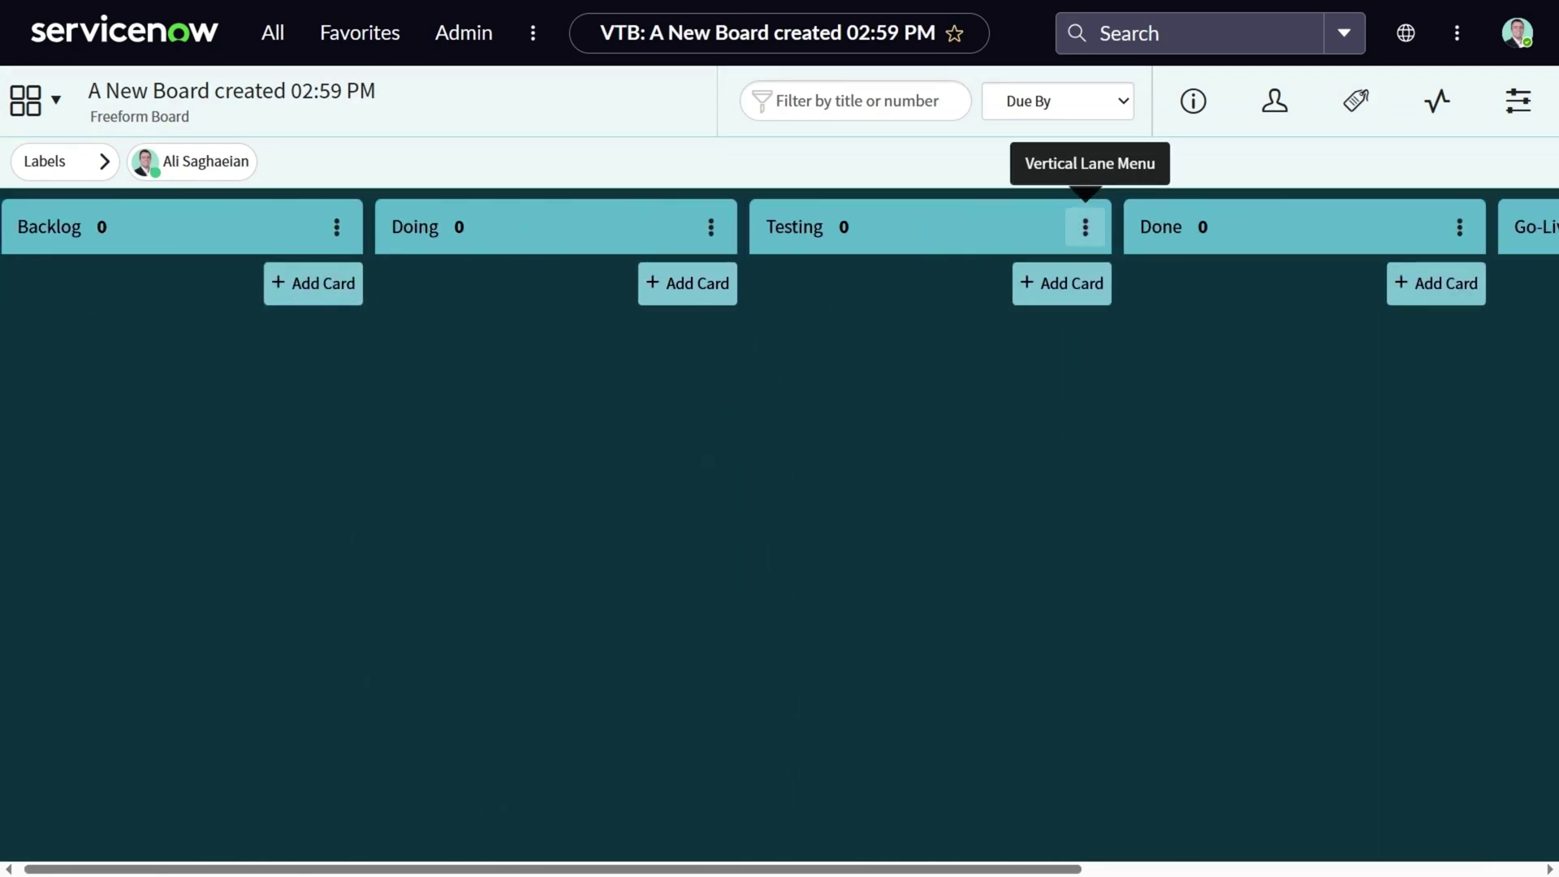
pyautogui.click(1084, 228)
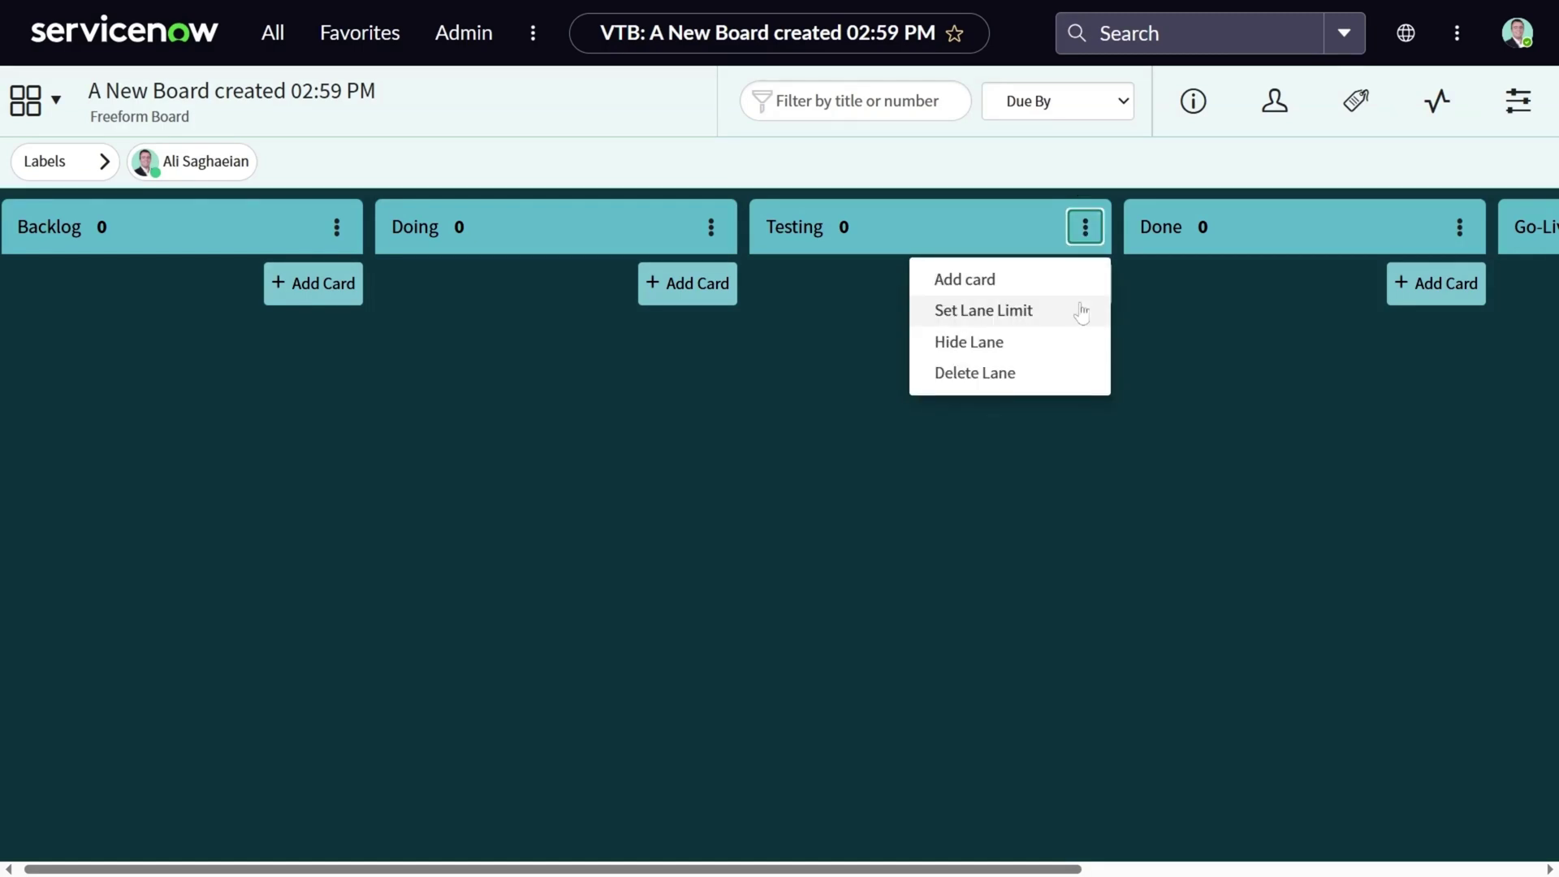
pyautogui.click(1064, 379)
# Confirm deleting Testing, then add four Doing cards: Create user stories., Review requirements., Validate stories., Prioritize requirements.
pyautogui.click(858, 248)
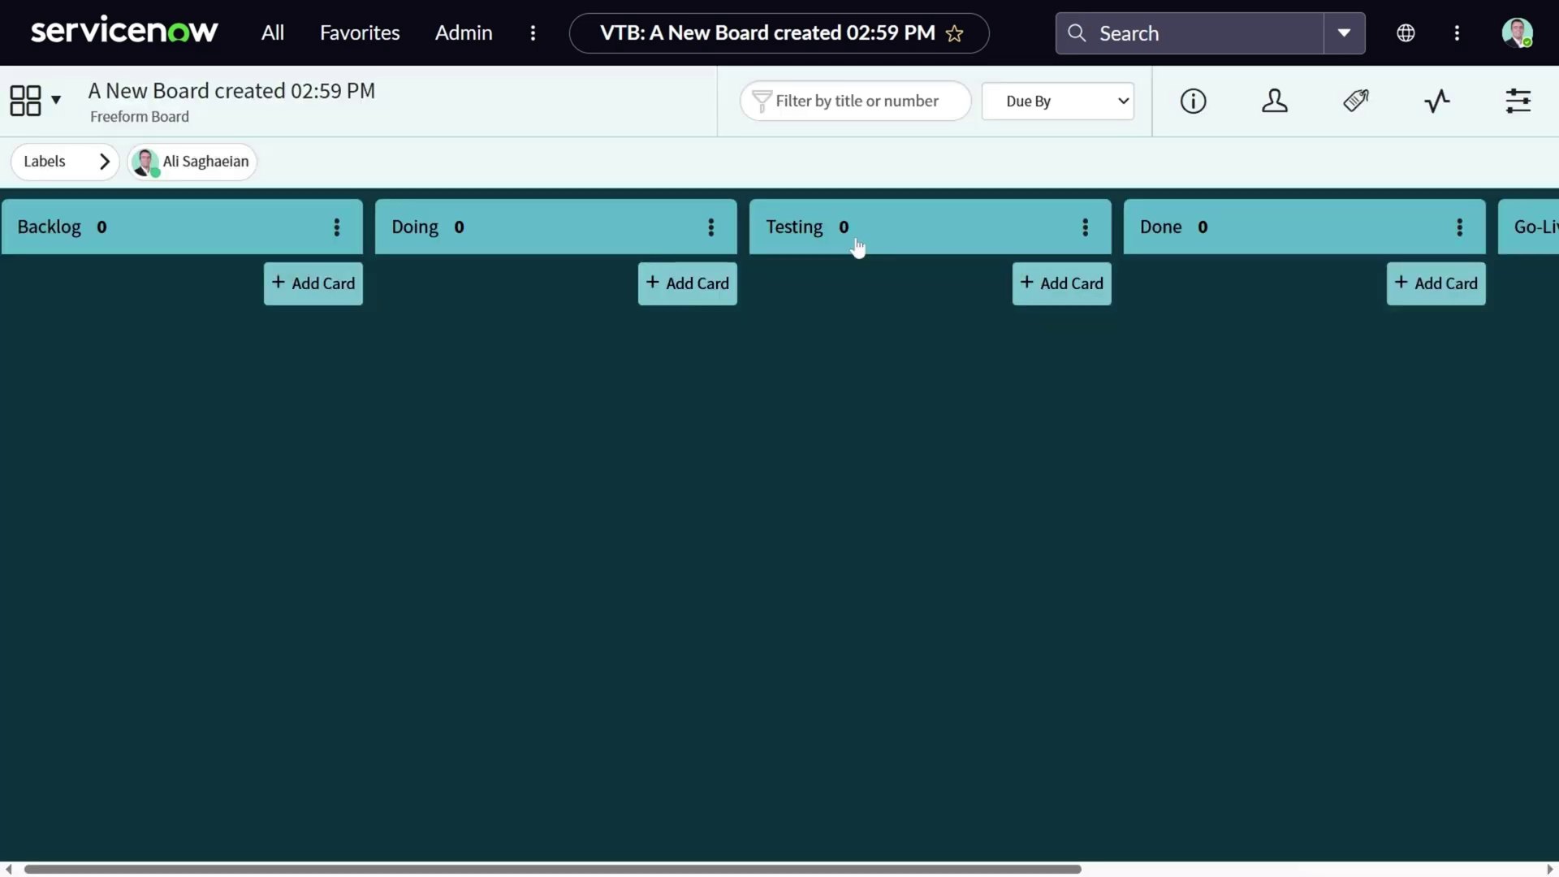
pyautogui.click(682, 284)
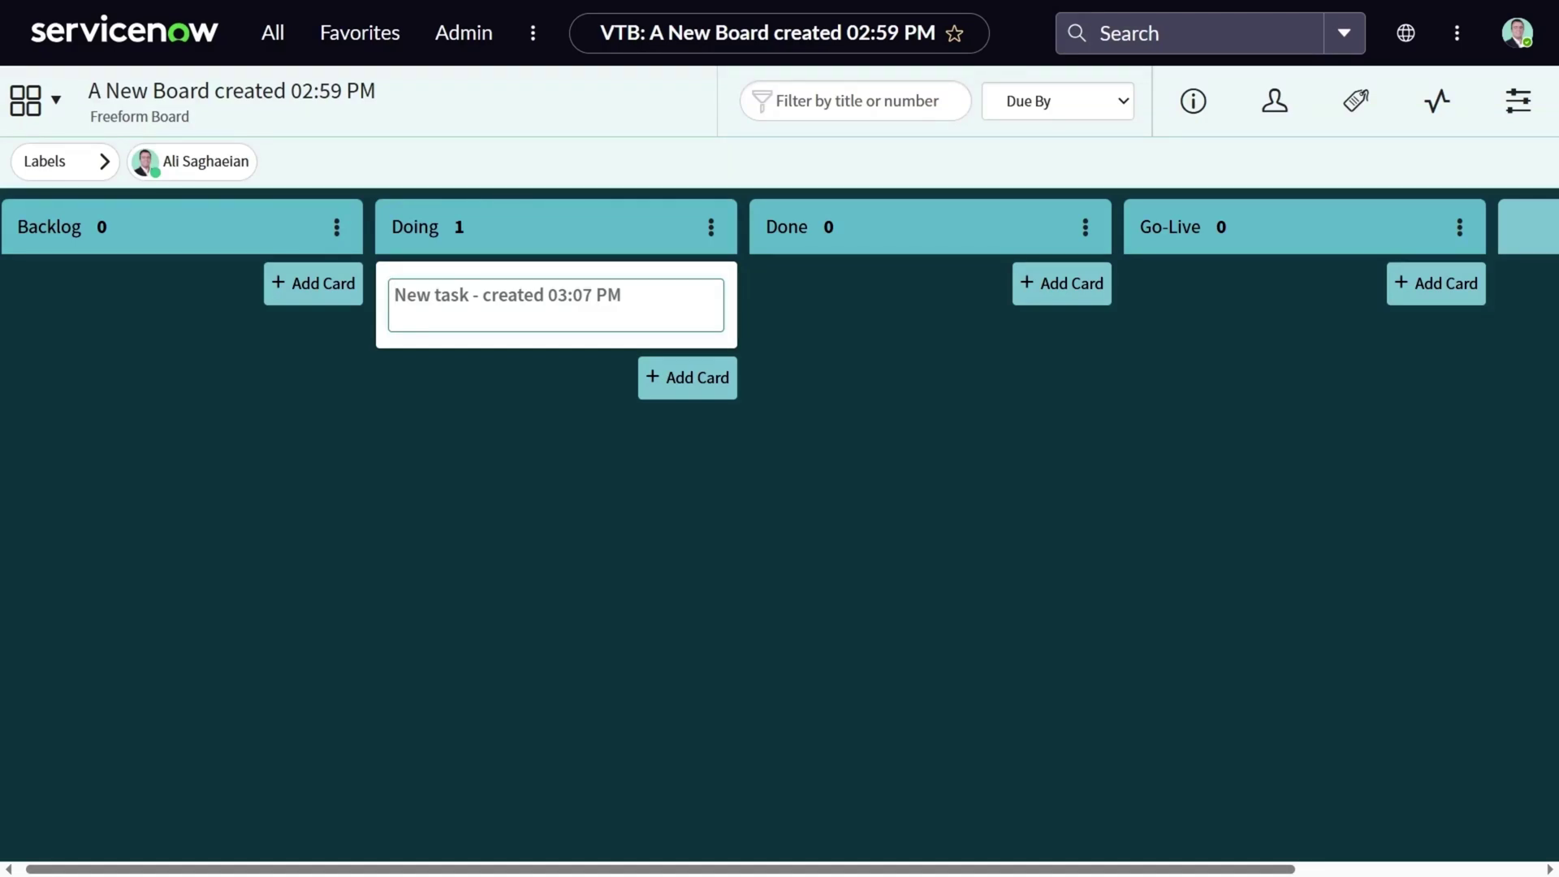
pyautogui.write('Create user stories.')
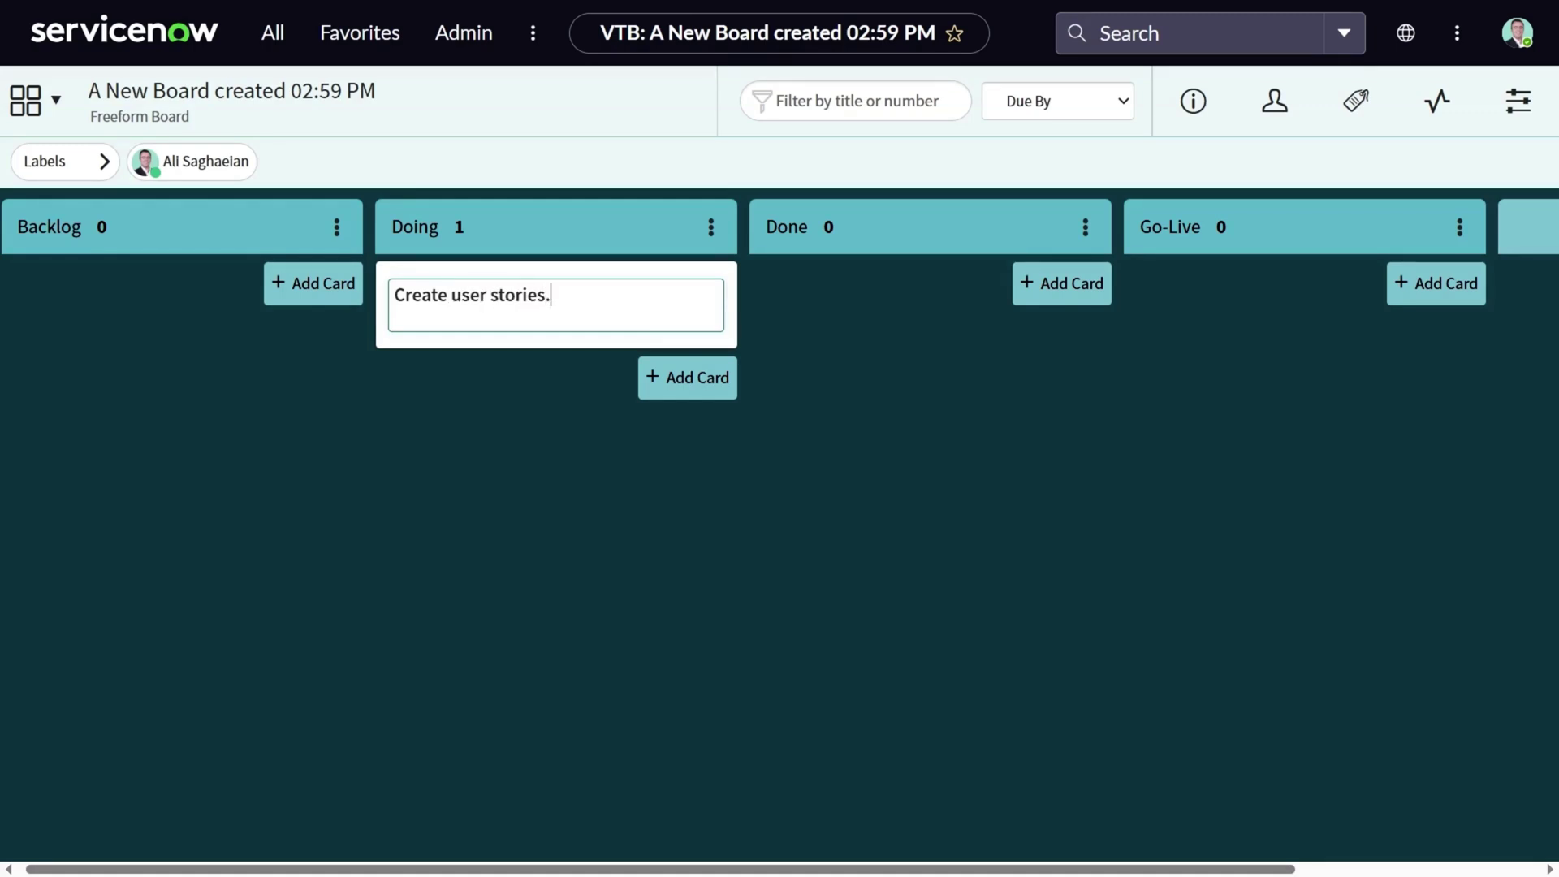
pyautogui.press('Return')
pyautogui.write('Review requirements')
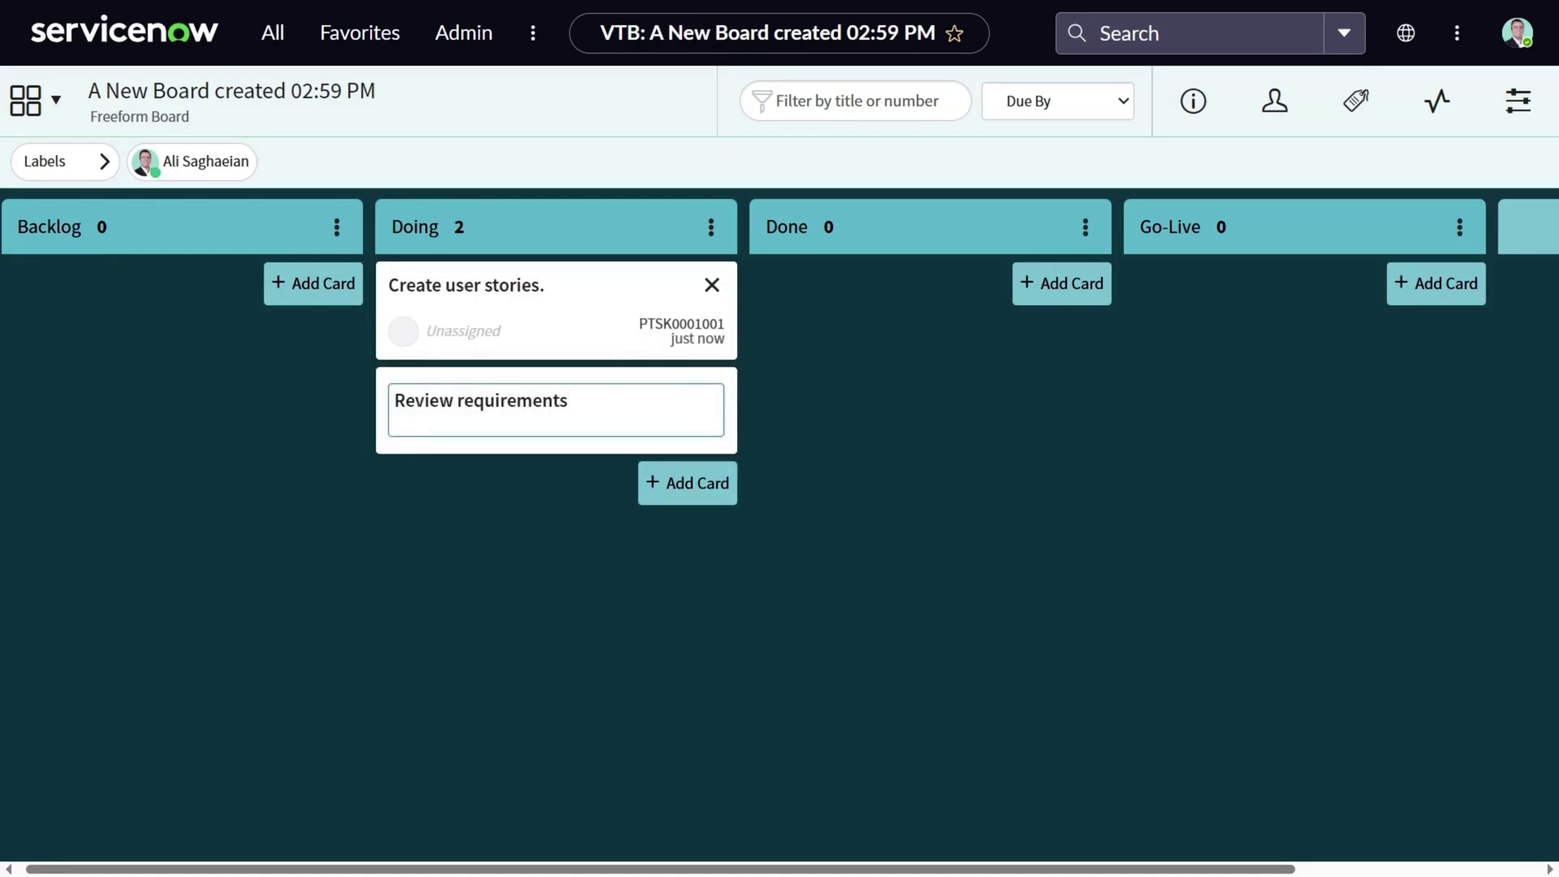
pyautogui.write('.')
pyautogui.press('Return')
pyautogui.write('Validate stories.')
pyautogui.press('Return')
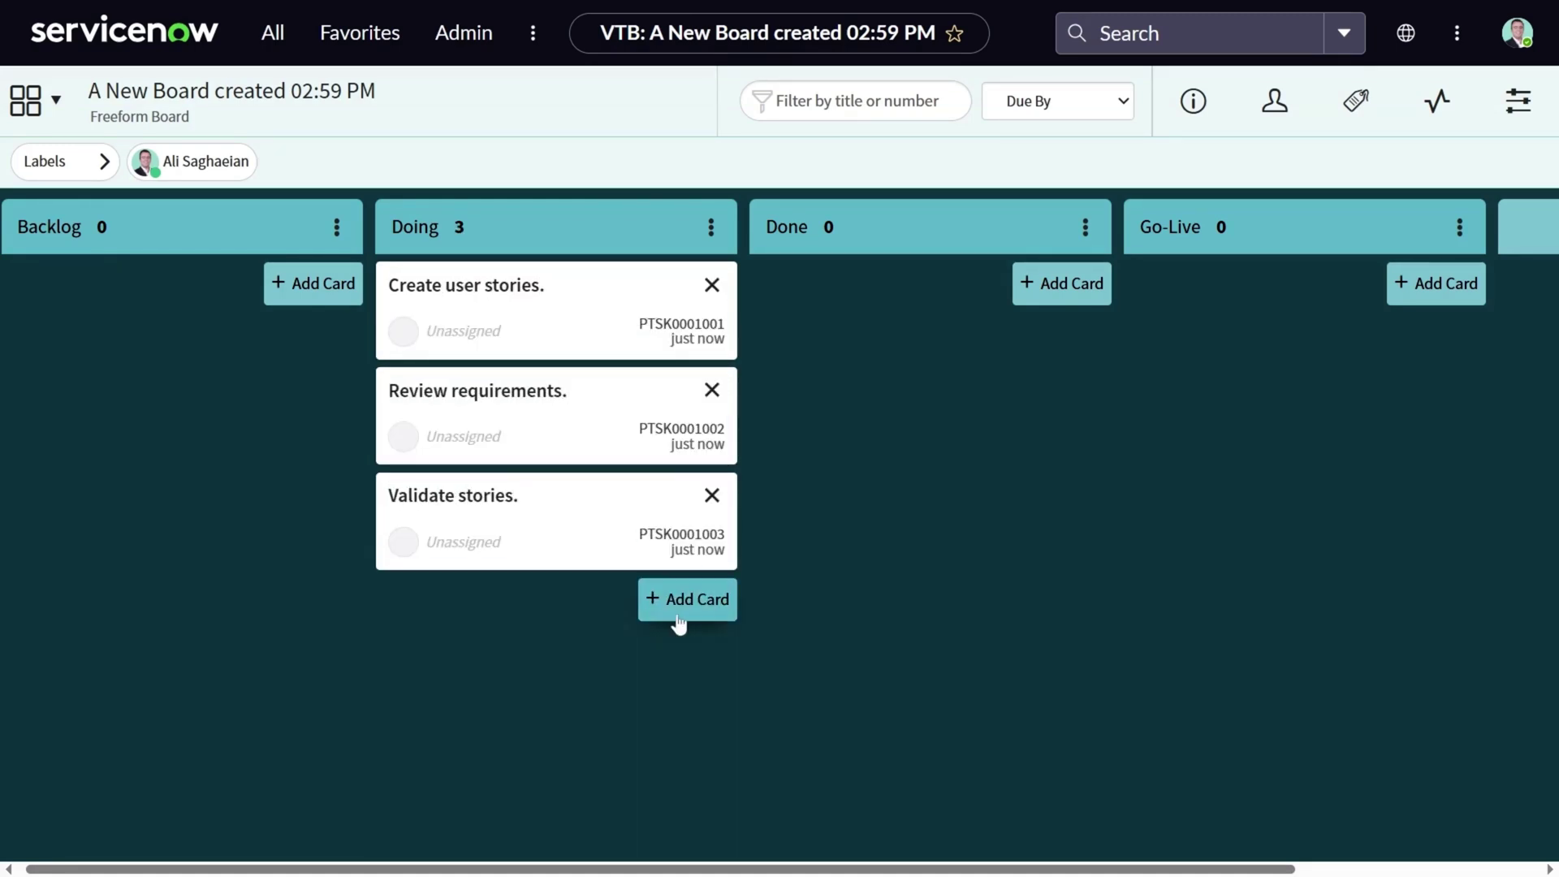
pyautogui.click(679, 619)
pyautogui.write('Prioritize requirements.')
pyautogui.press('Return')
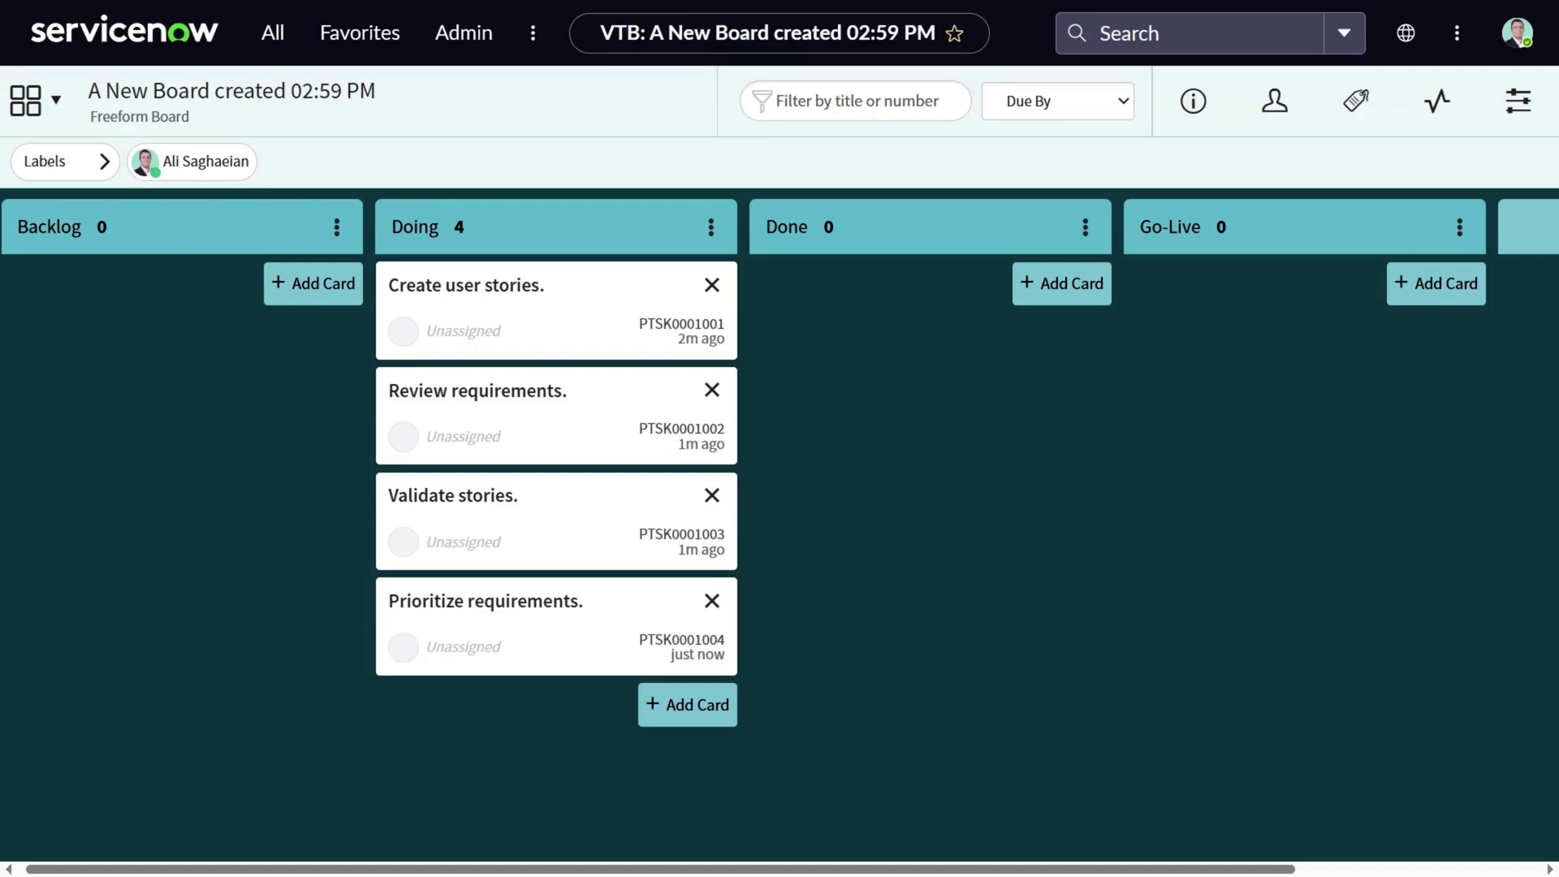
# Move Create user stories. to Done, and Validate stories. and Prioritize requirements. to Backlog.
pyautogui.moveTo(563, 298); pyautogui.dragTo(918, 325)
pyautogui.moveTo(508, 428); pyautogui.dragTo(244, 442)
pyautogui.moveTo(411, 391); pyautogui.dragTo(162, 439)
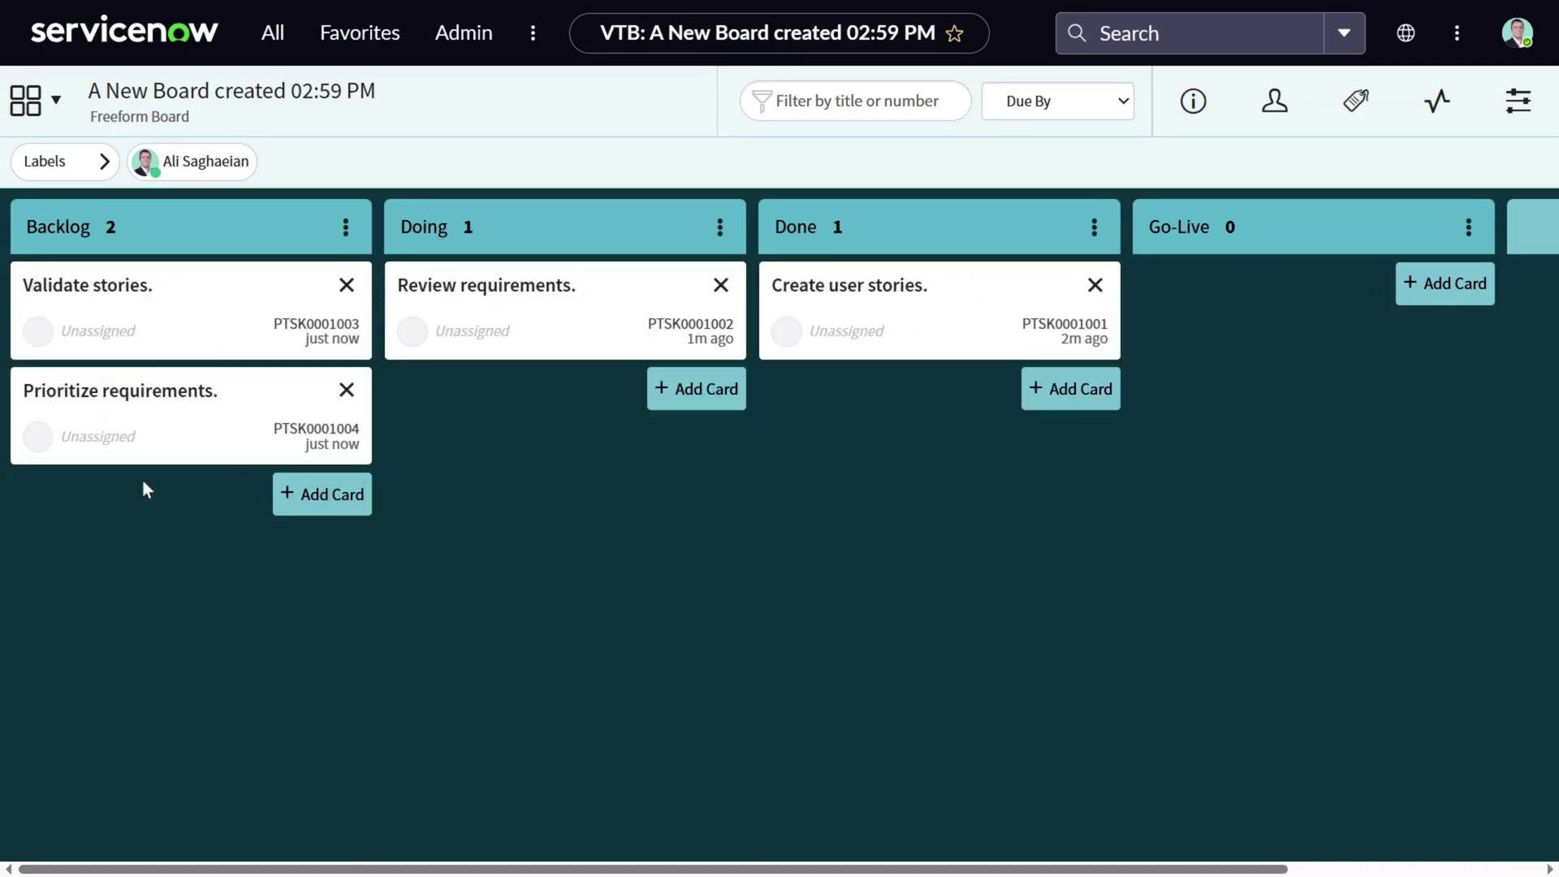
# Add three users as board members, searching for two of them by name.
pyautogui.click(1275, 101)
pyautogui.click(1274, 244)
pyautogui.click(1273, 243)
pyautogui.click(1198, 336)
pyautogui.write('Dav')
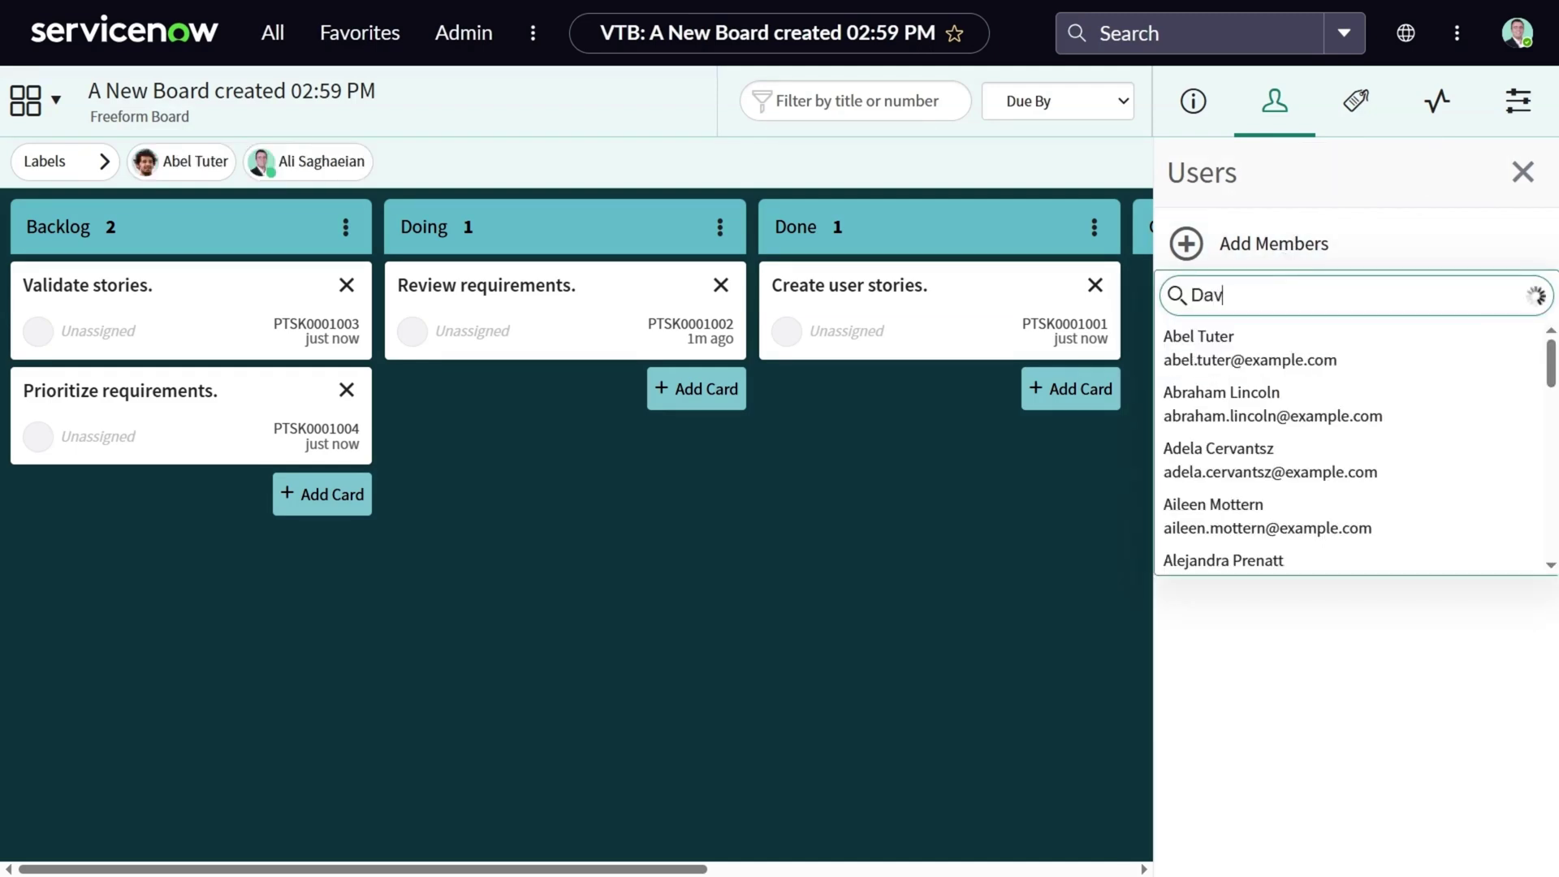
pyautogui.click(1258, 455)
pyautogui.click(1249, 249)
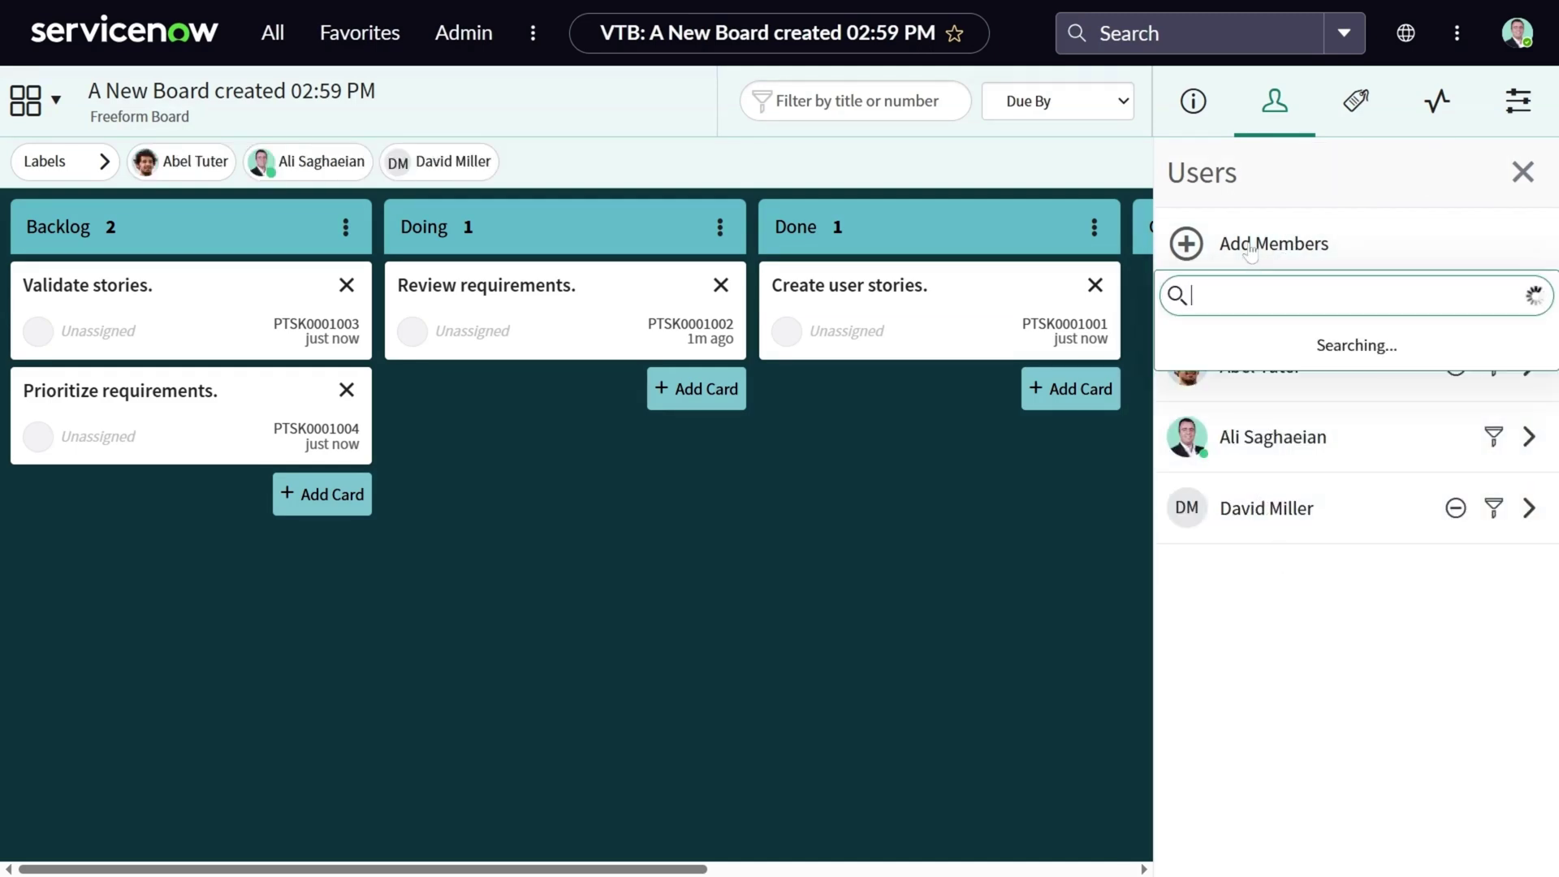
pyautogui.write('Chris')
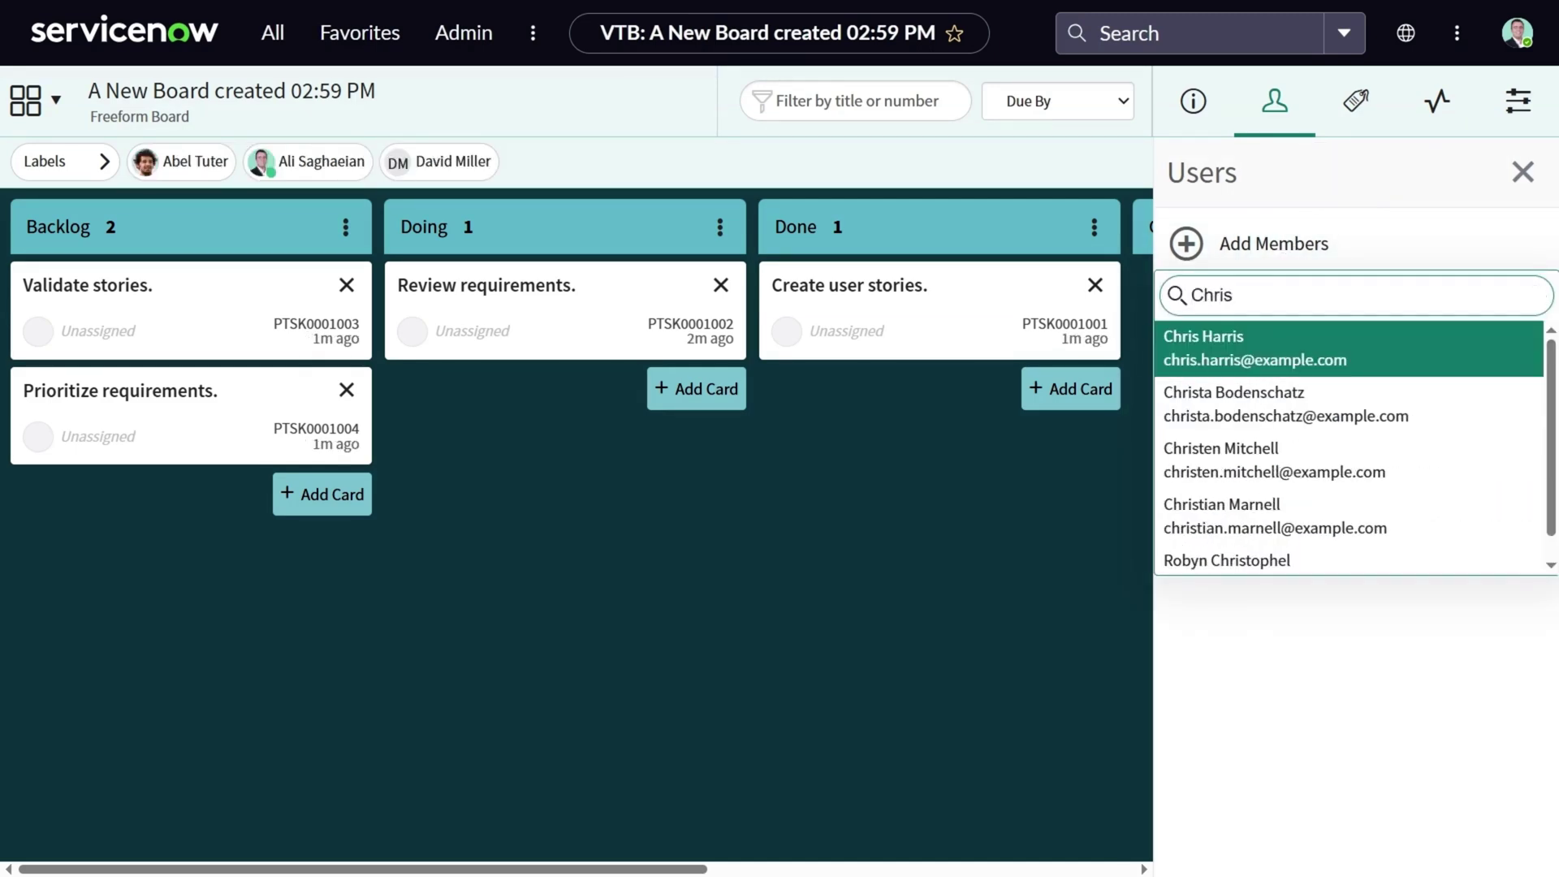
pyautogui.click(1258, 456)
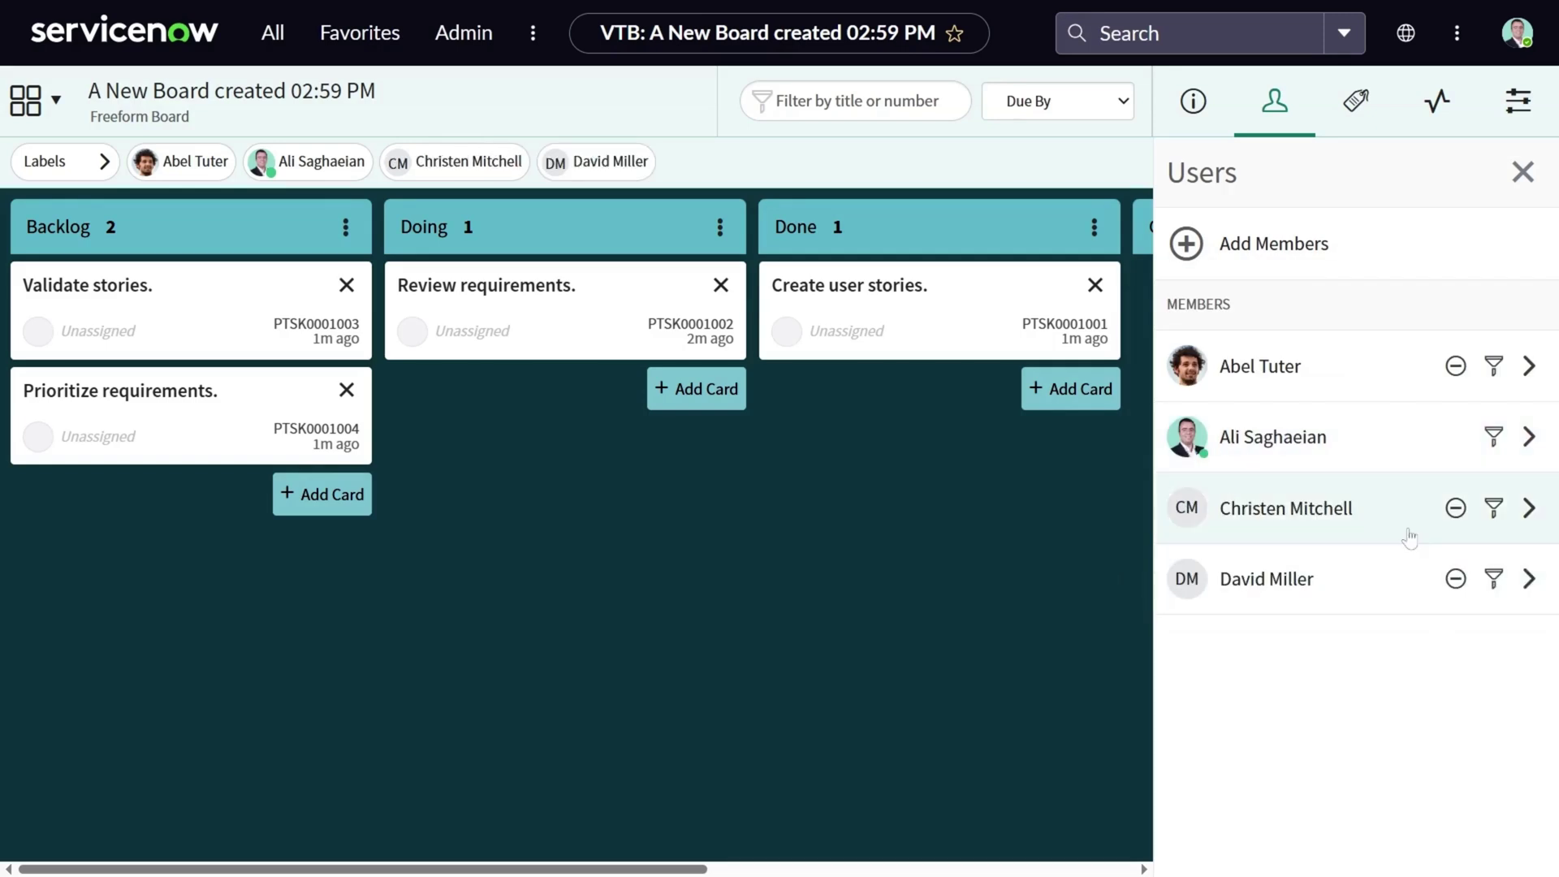
# View the board's labels and configuration settings, then close the configuration panel.
pyautogui.click(1356, 103)
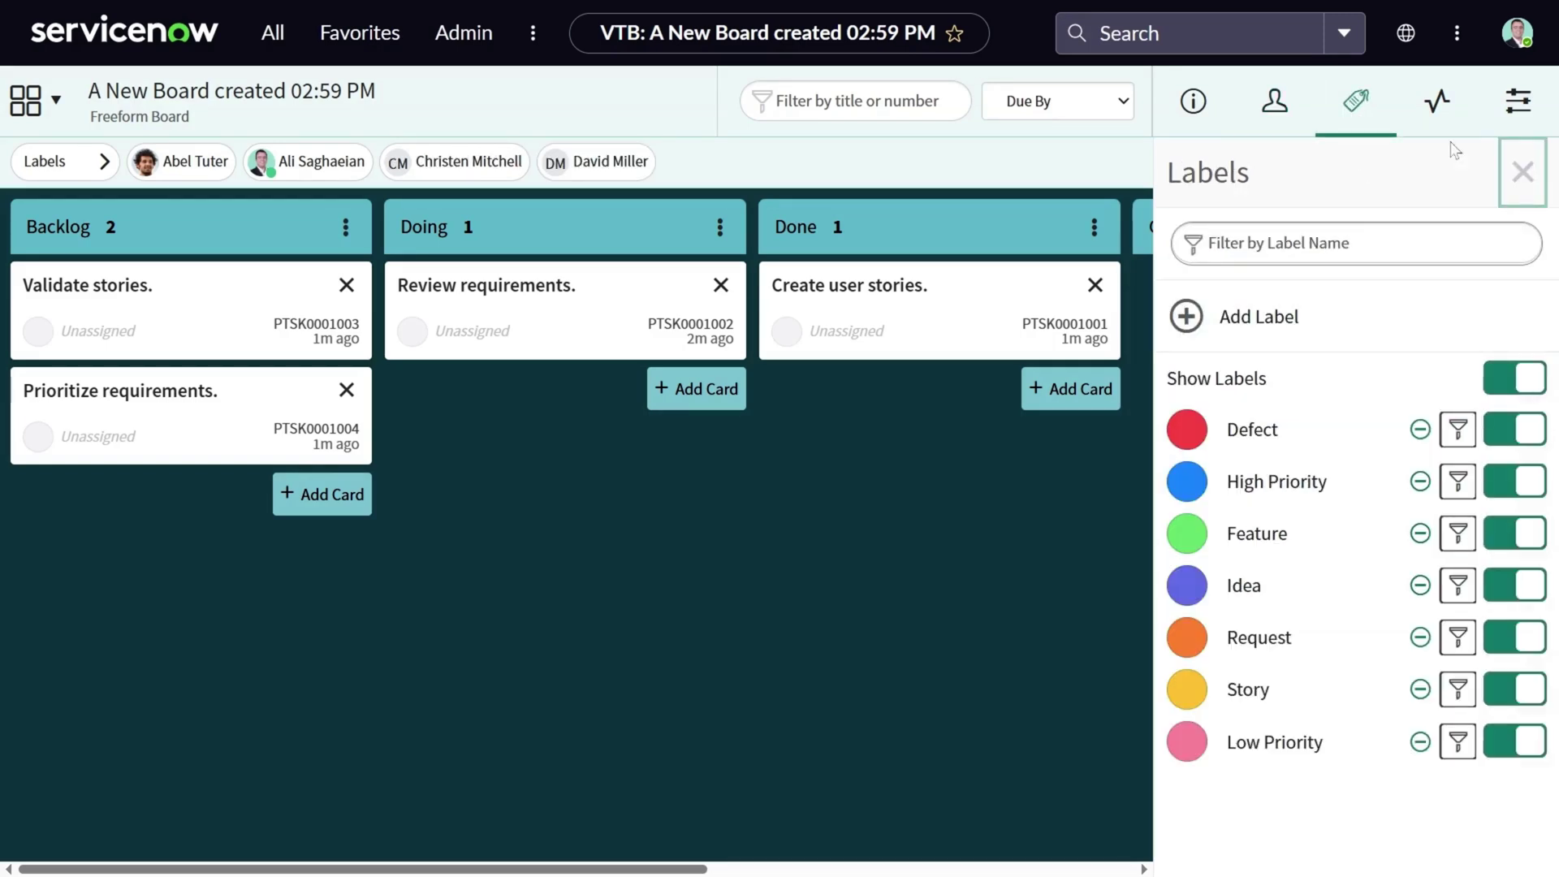
pyautogui.click(1519, 104)
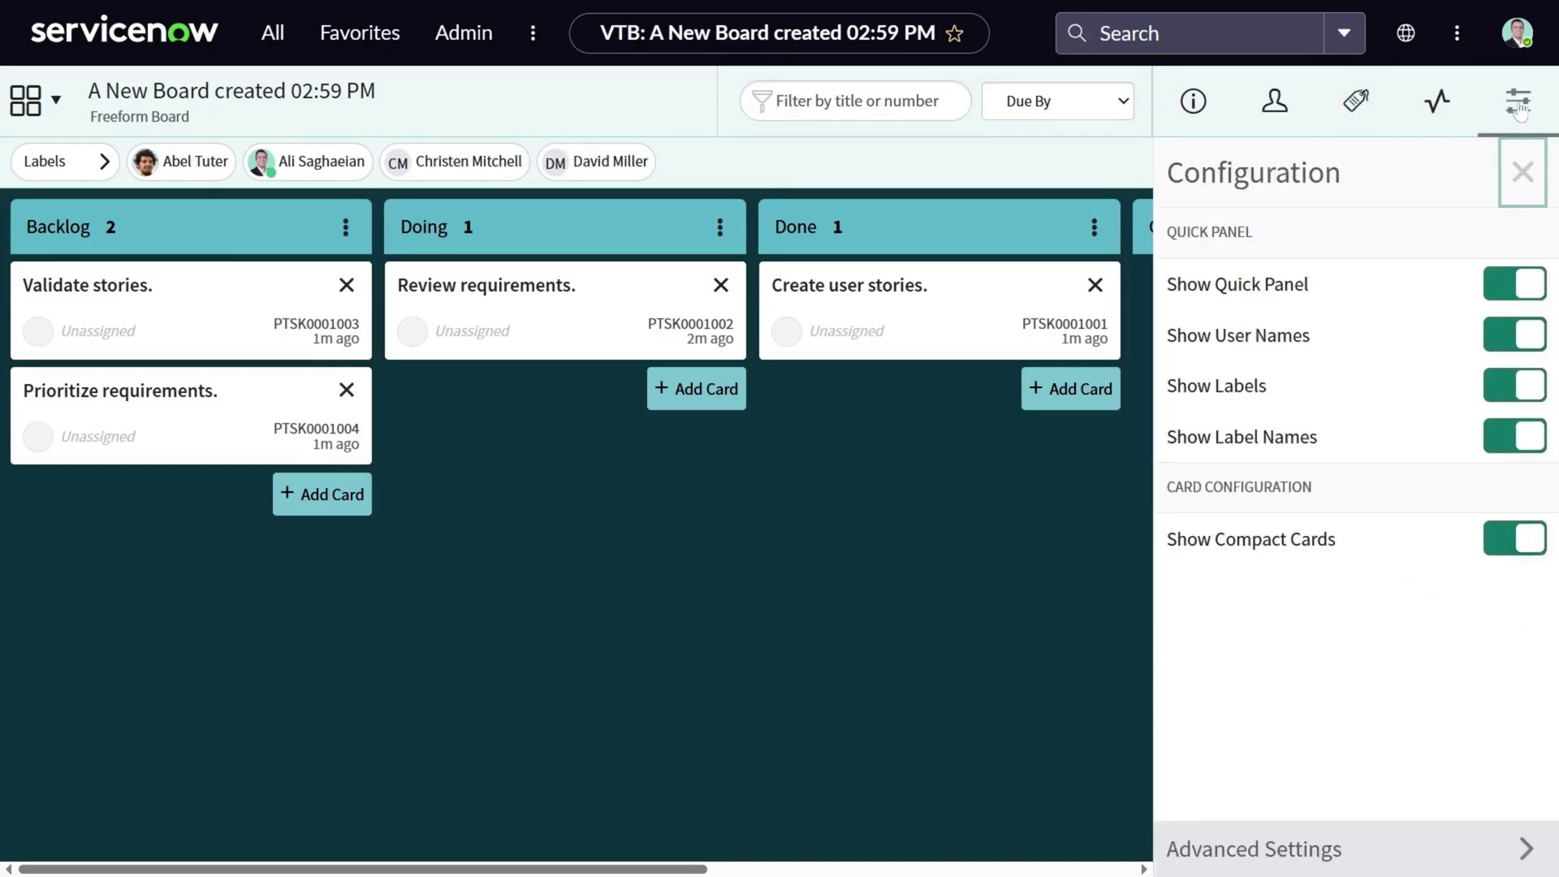
pyautogui.click(1523, 171)
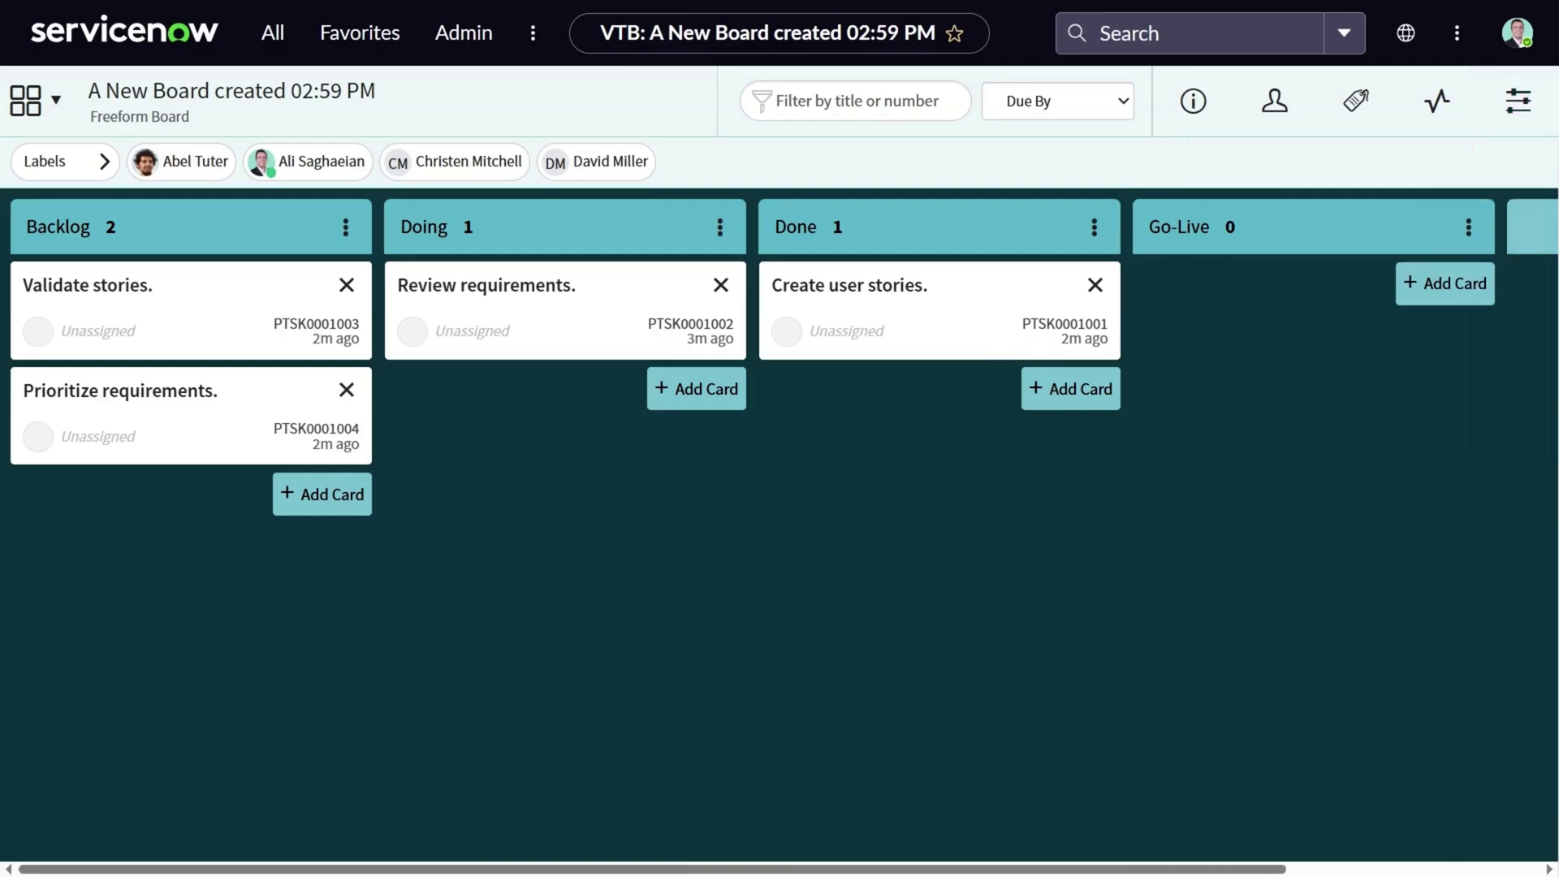
# Rename the board 'My To-Do List' and describe Create user stories as 'Add 5 new user stories.'.
pyautogui.click(341, 90)
pyautogui.write('My')
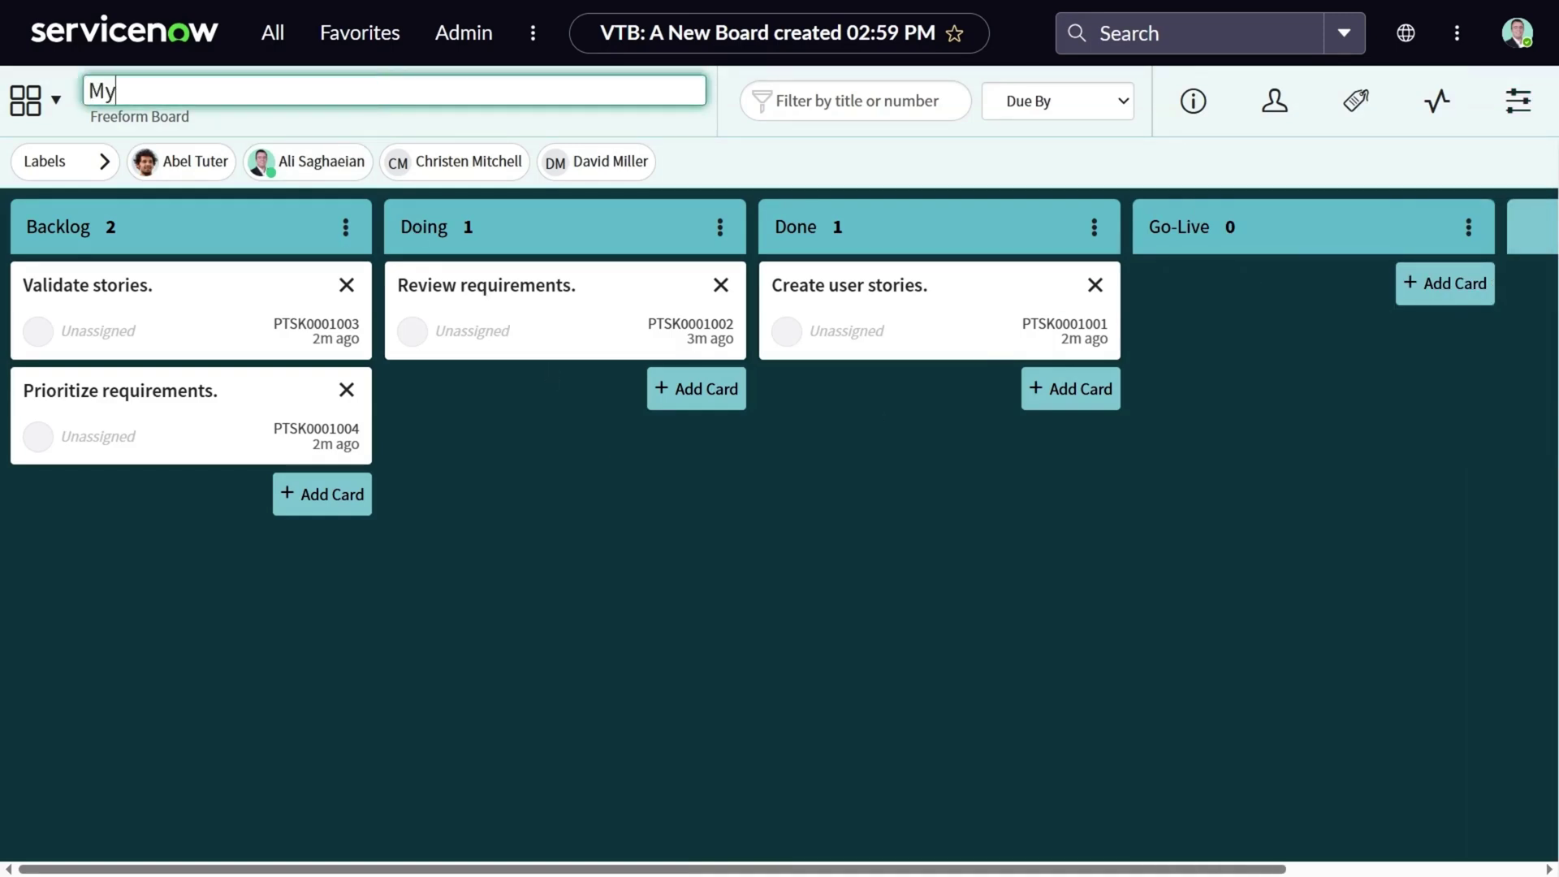
pyautogui.write(' To-Do List')
pyautogui.click(925, 313)
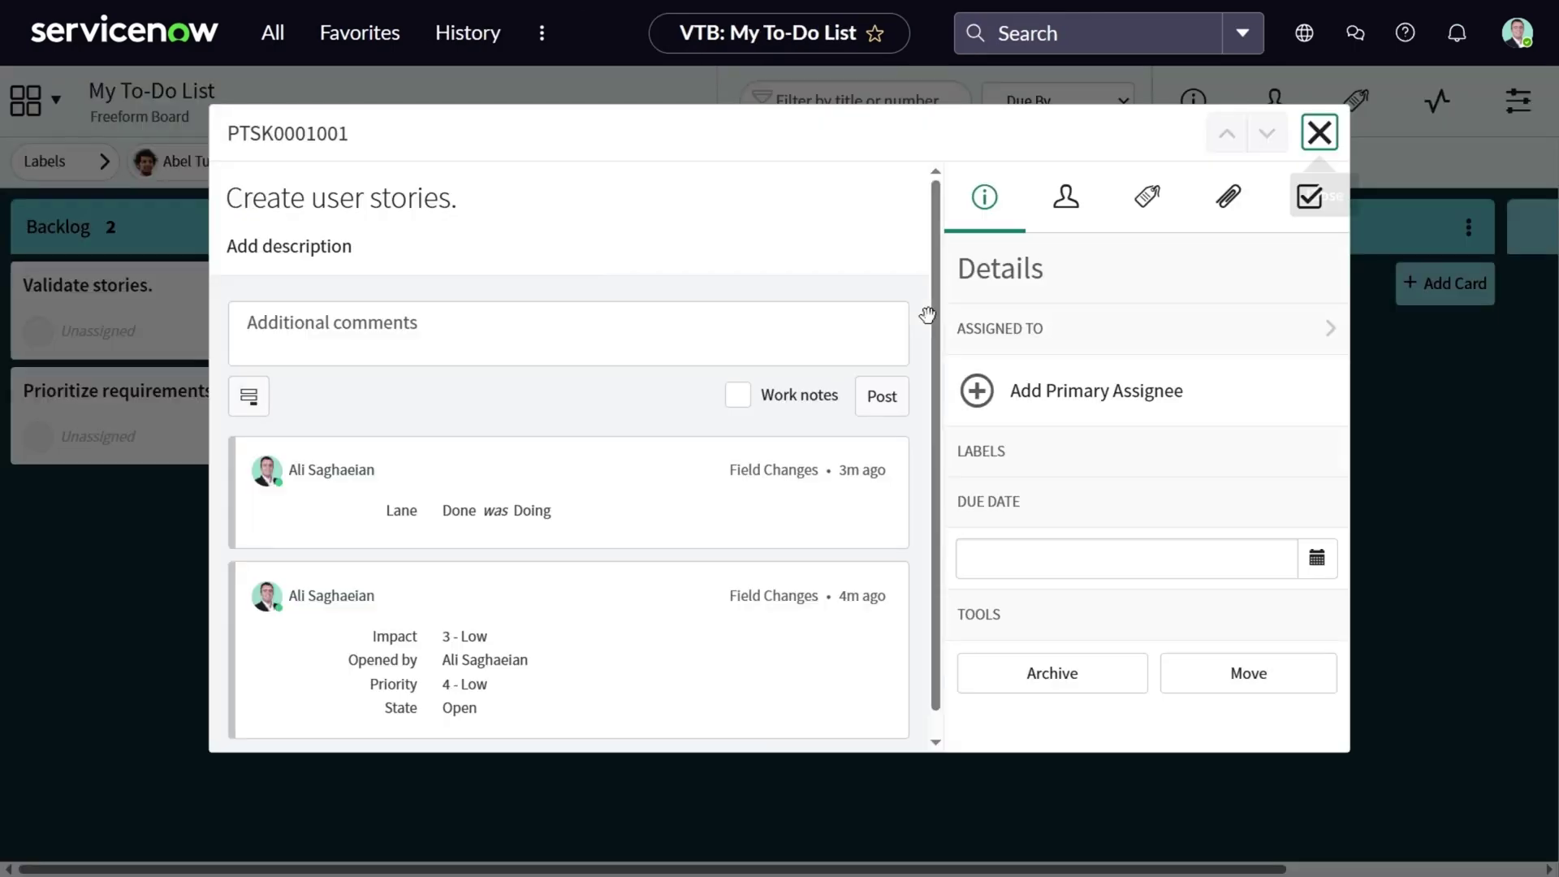
pyautogui.write('Add 5 new user stories.')
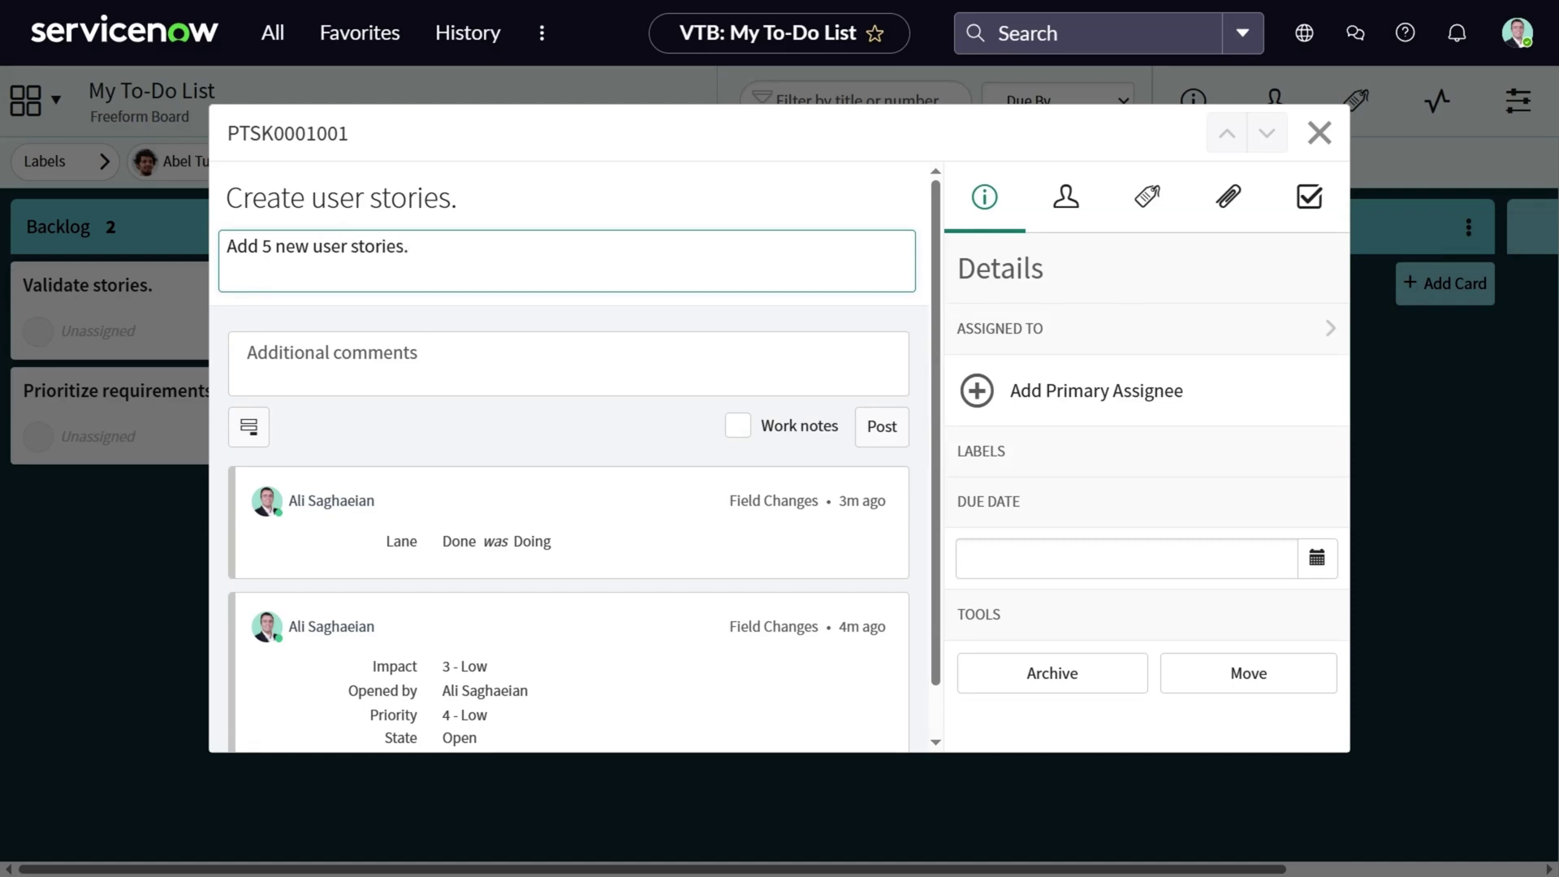
# Give the other cards descriptions 'Add Acceptance Criteria.', 'Ask Stakeholders to validate.' and 'Do MoSCoW prioization'.
pyautogui.click(463, 335)
pyautogui.write('Add ')
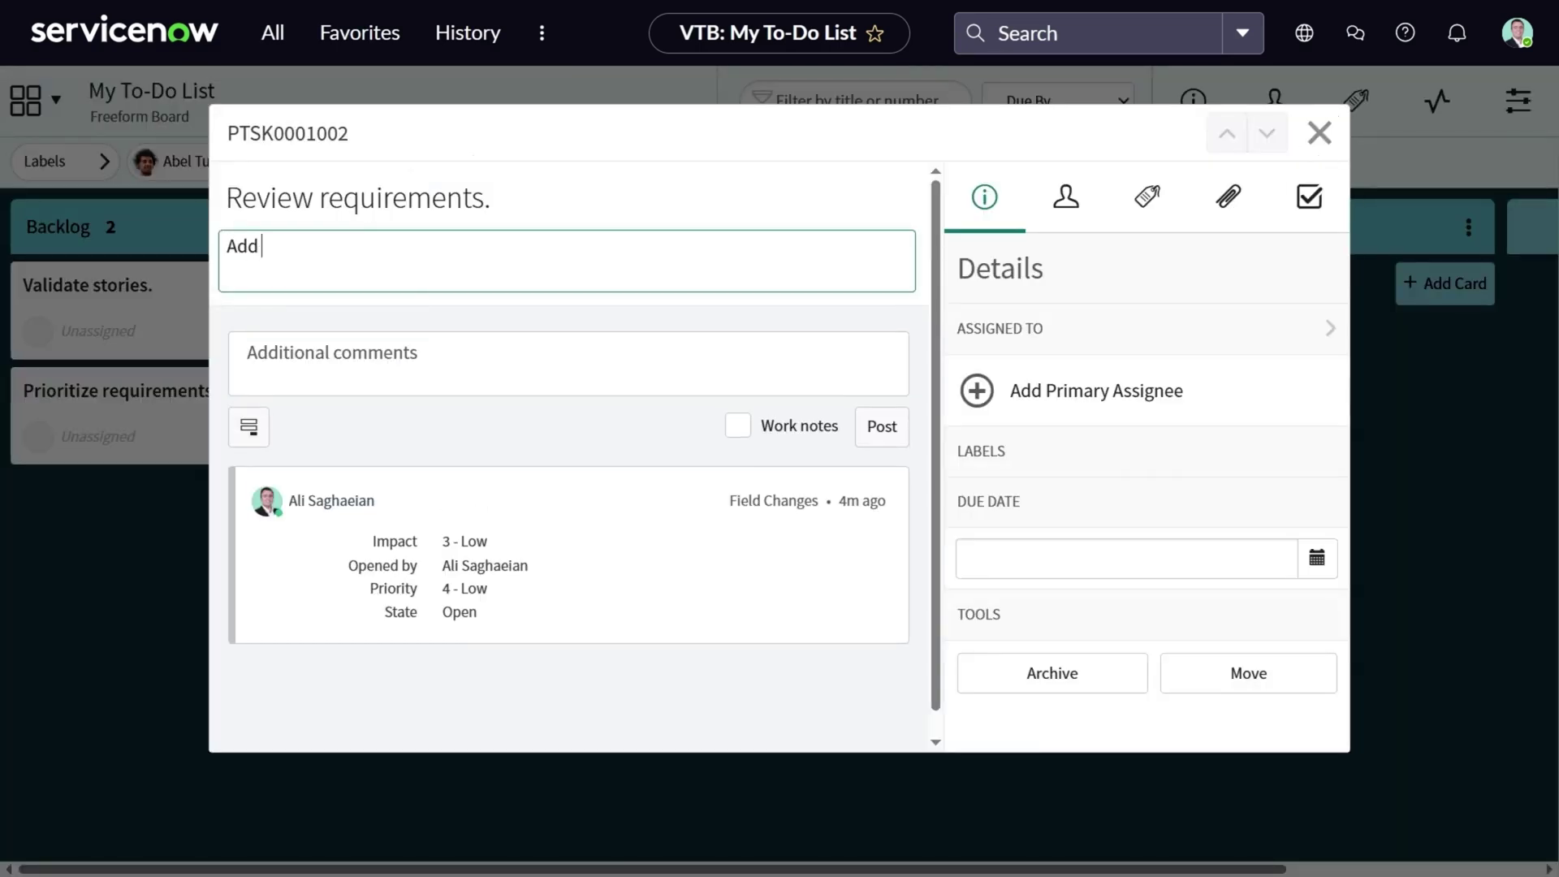
pyautogui.write('Acceptance Criteria.')
pyautogui.click(177, 328)
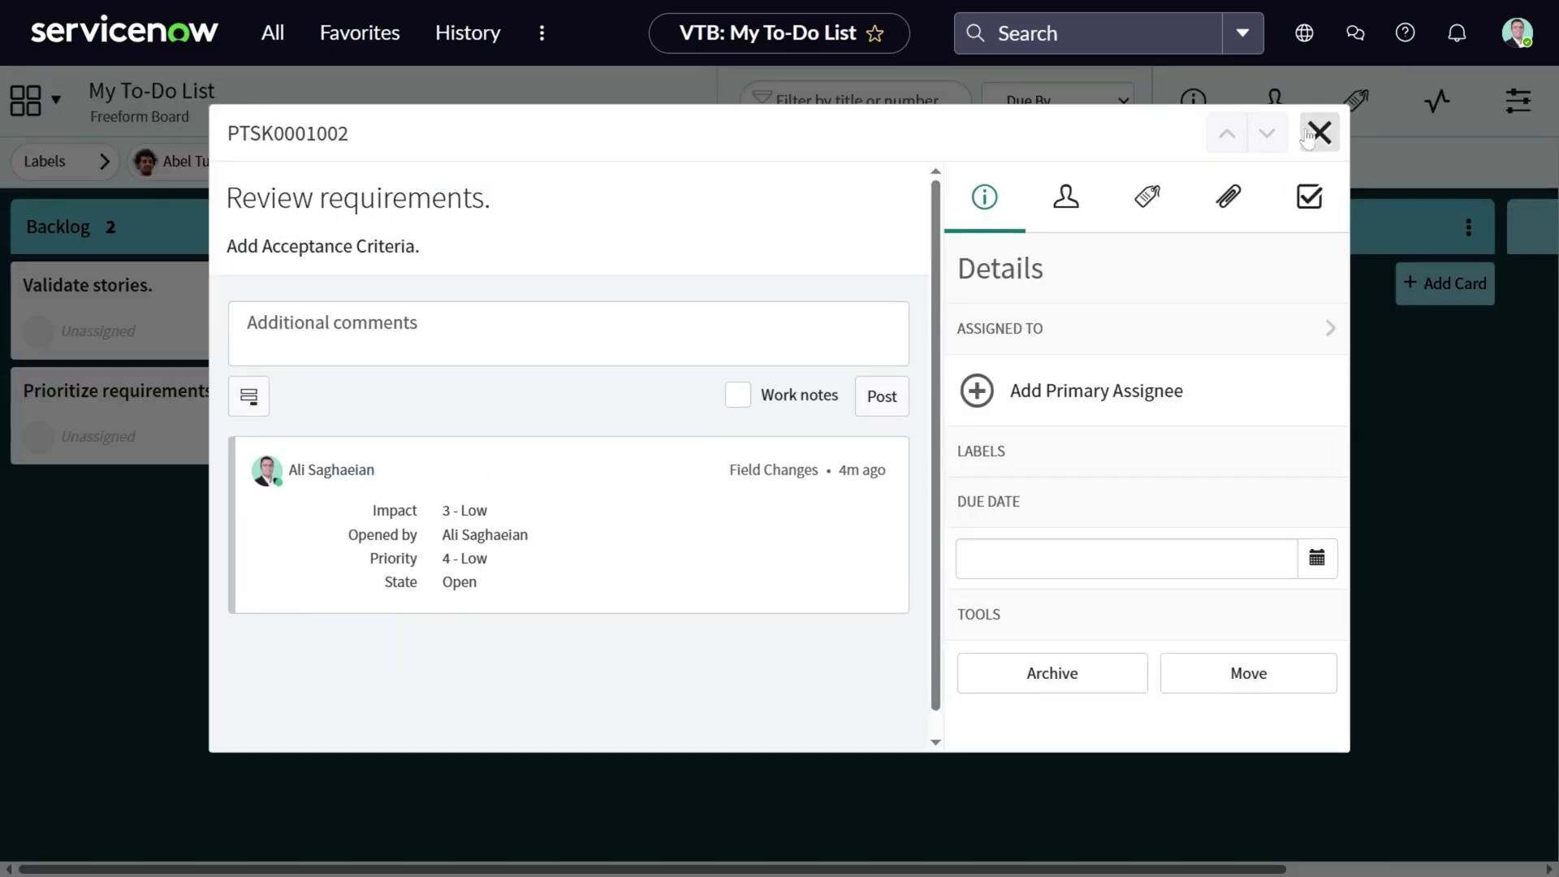
pyautogui.write('Ask')
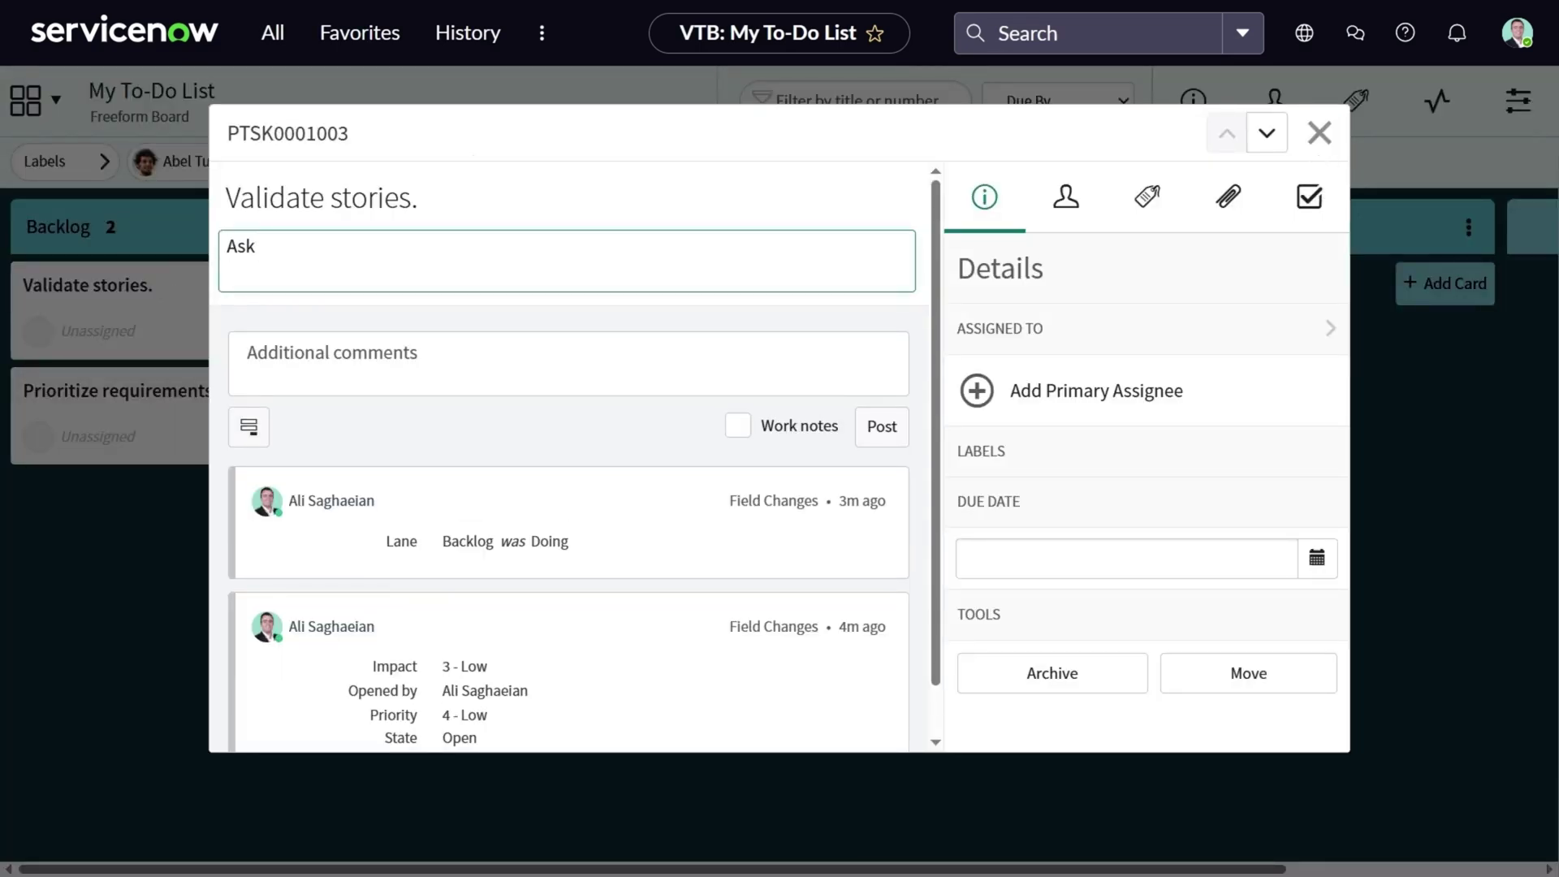
pyautogui.write(' Stakeholders to validate.')
pyautogui.click(445, 317)
pyautogui.click(204, 414)
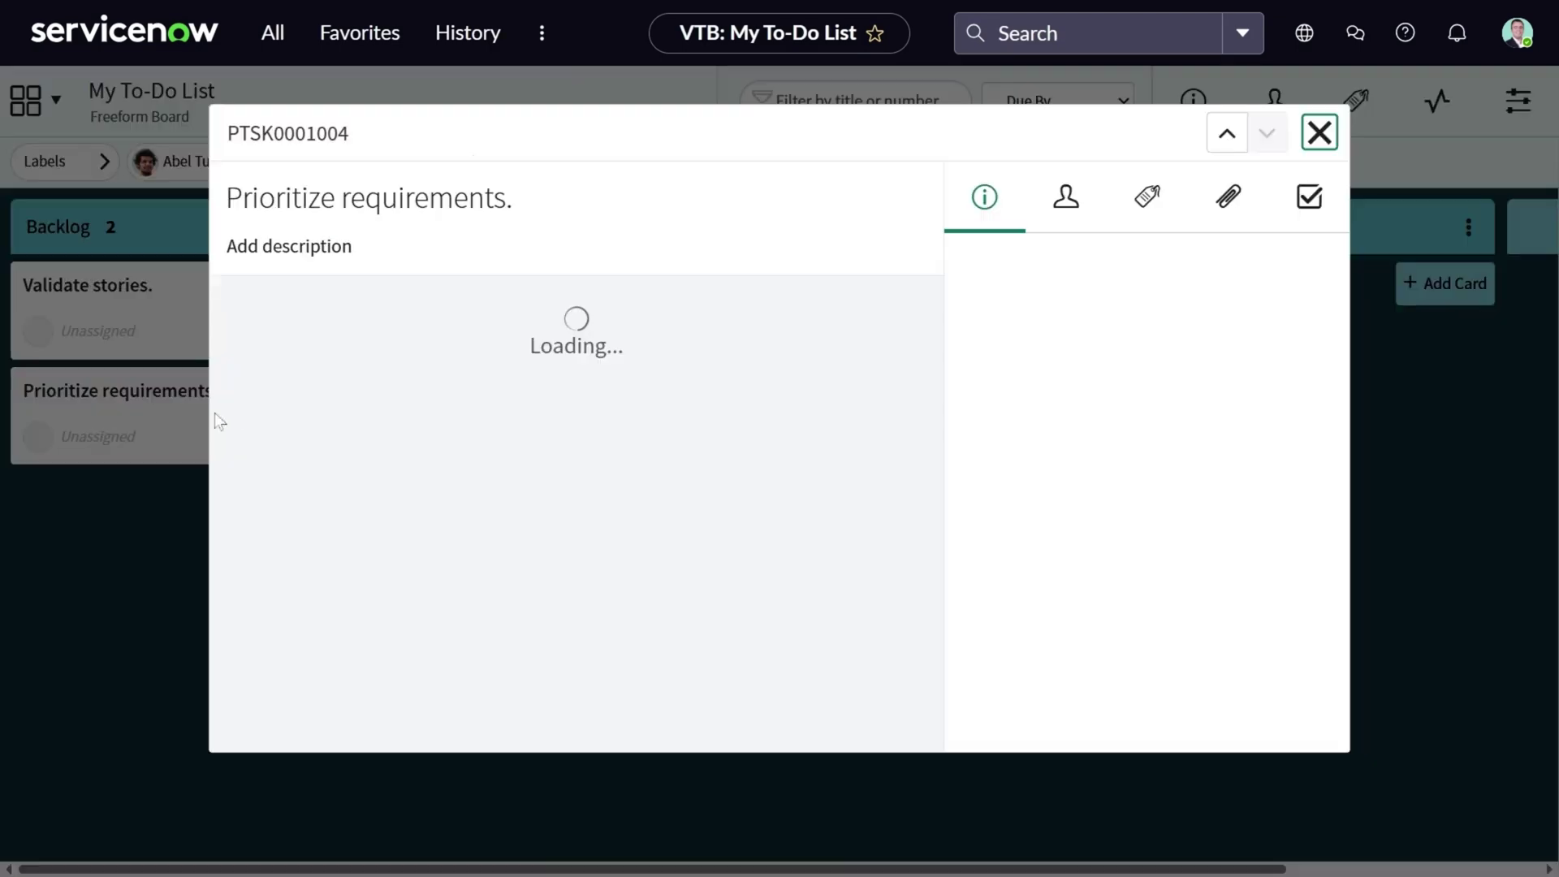
pyautogui.write('Do MoSCoW prio')
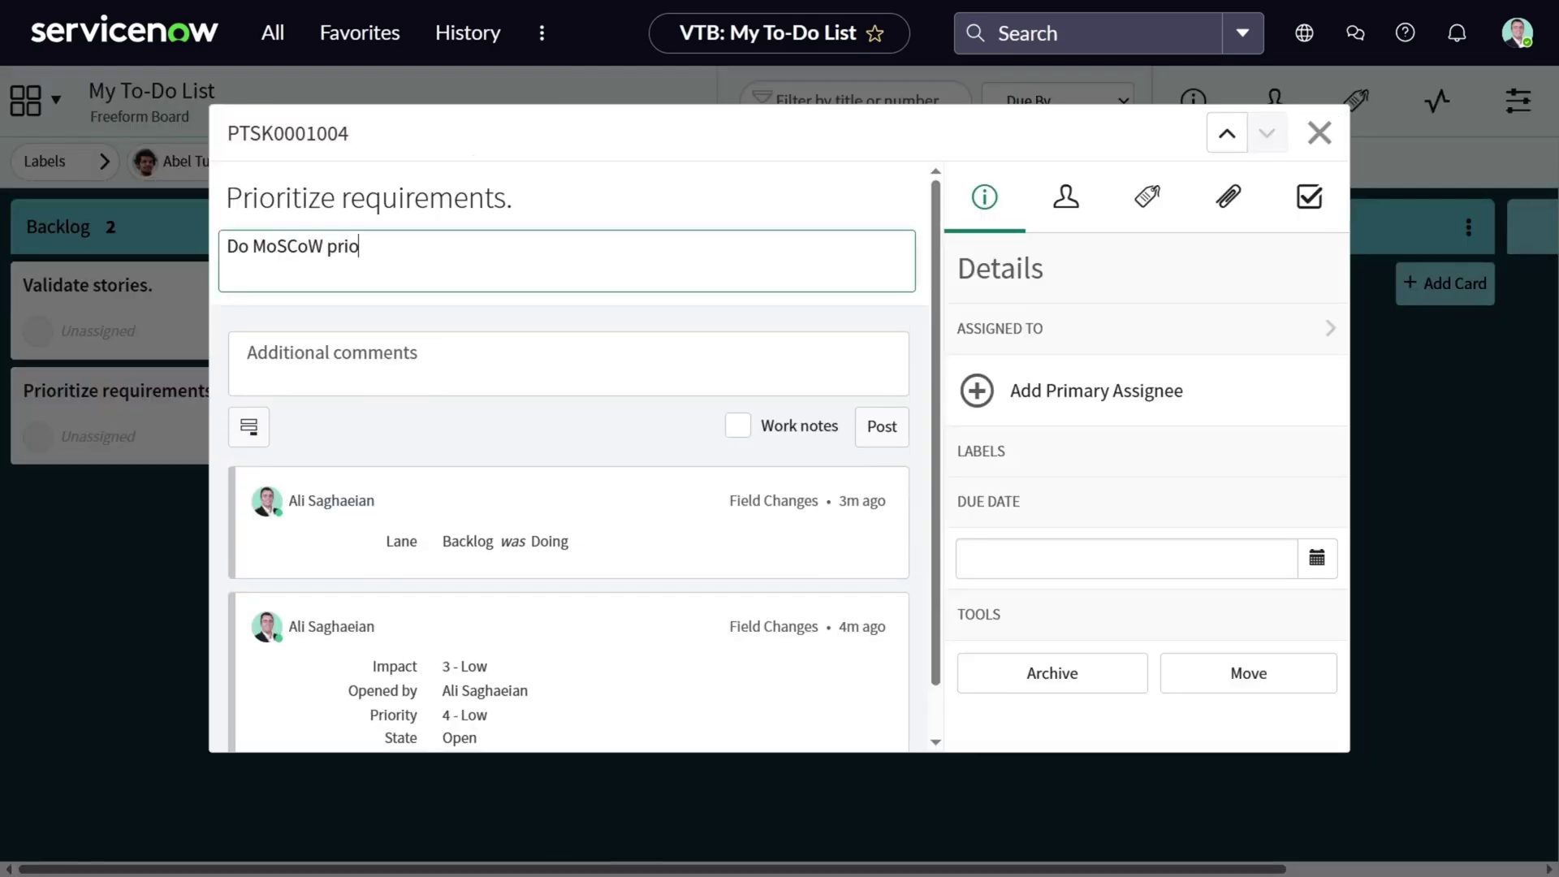
pyautogui.write('ization')
pyautogui.press('Escape')
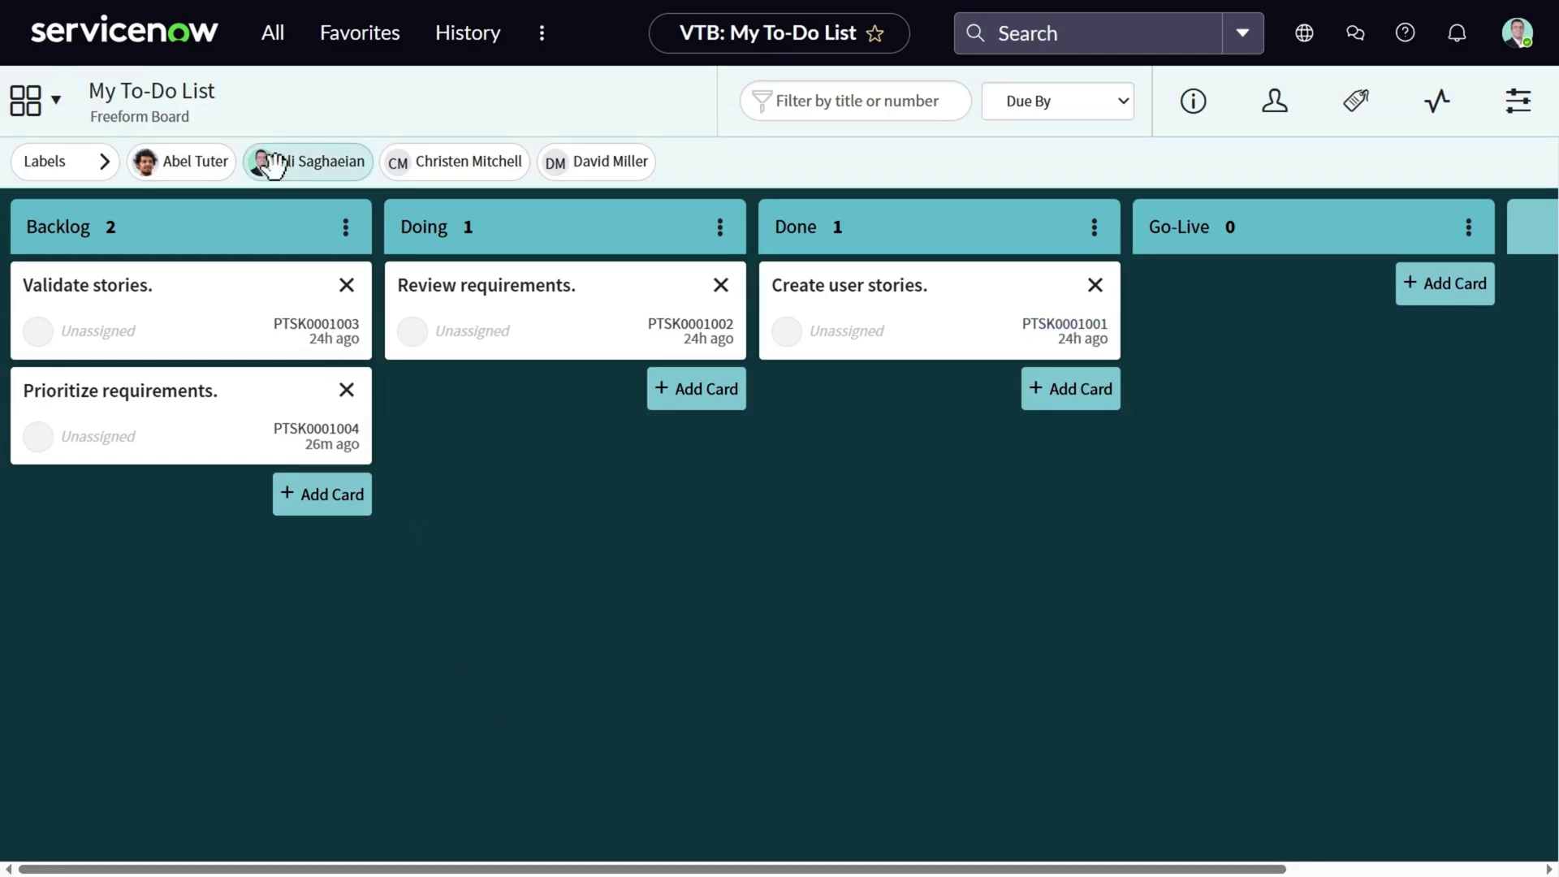
# Assign a user to each of the four cards, with a second assignee on Review requirements.
pyautogui.moveTo(270, 165); pyautogui.dragTo(217, 268)
pyautogui.moveTo(216, 162); pyautogui.dragTo(504, 301)
pyautogui.moveTo(467, 158); pyautogui.dragTo(893, 301)
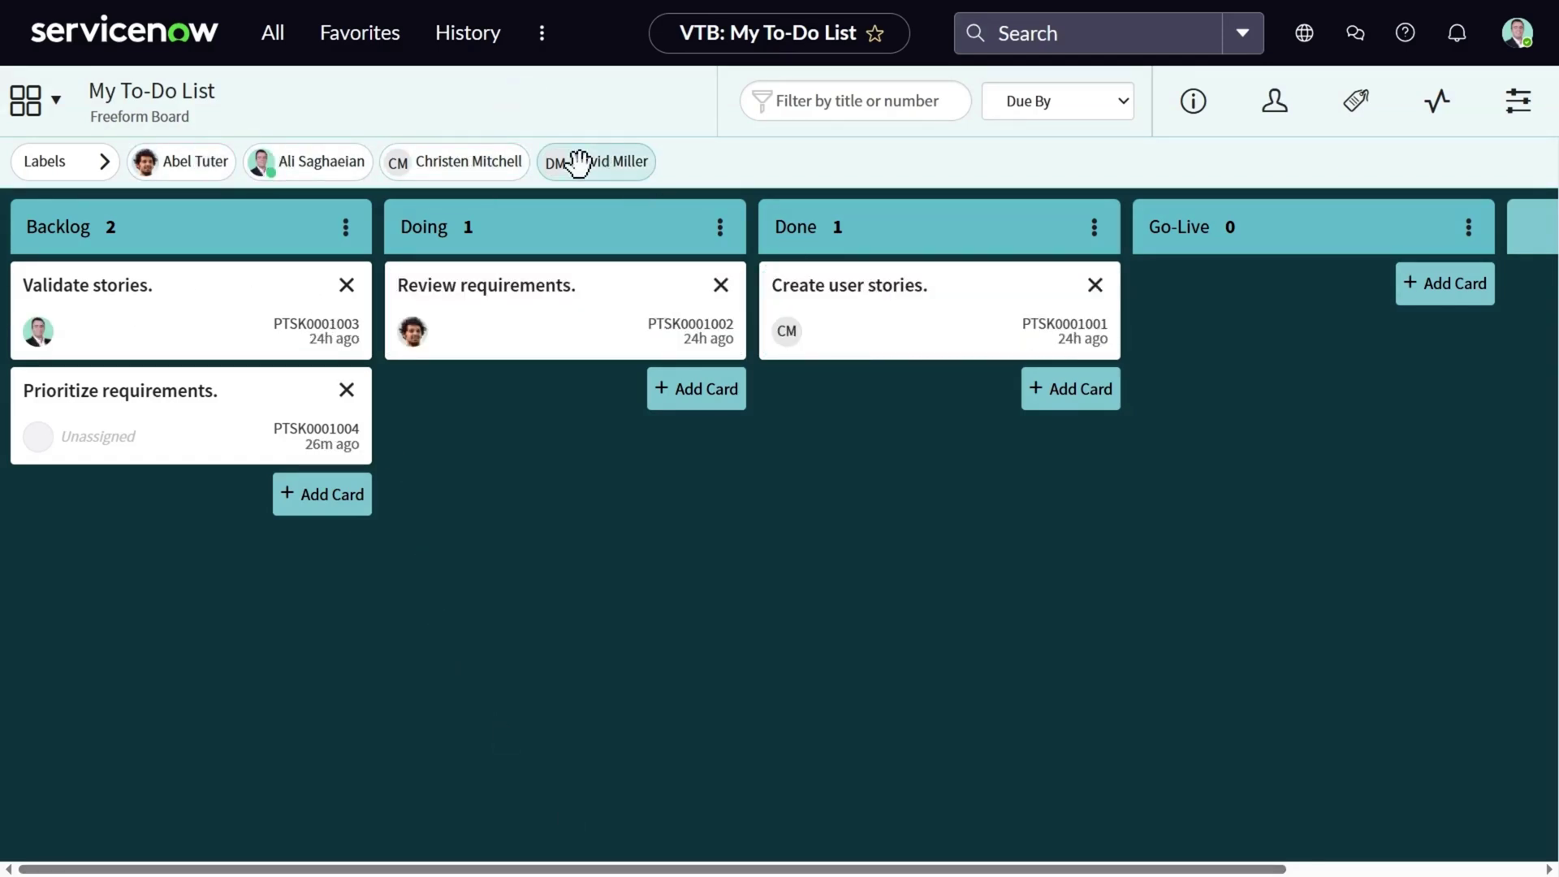
pyautogui.moveTo(578, 158); pyautogui.dragTo(201, 411)
pyautogui.moveTo(272, 165); pyautogui.dragTo(563, 341)
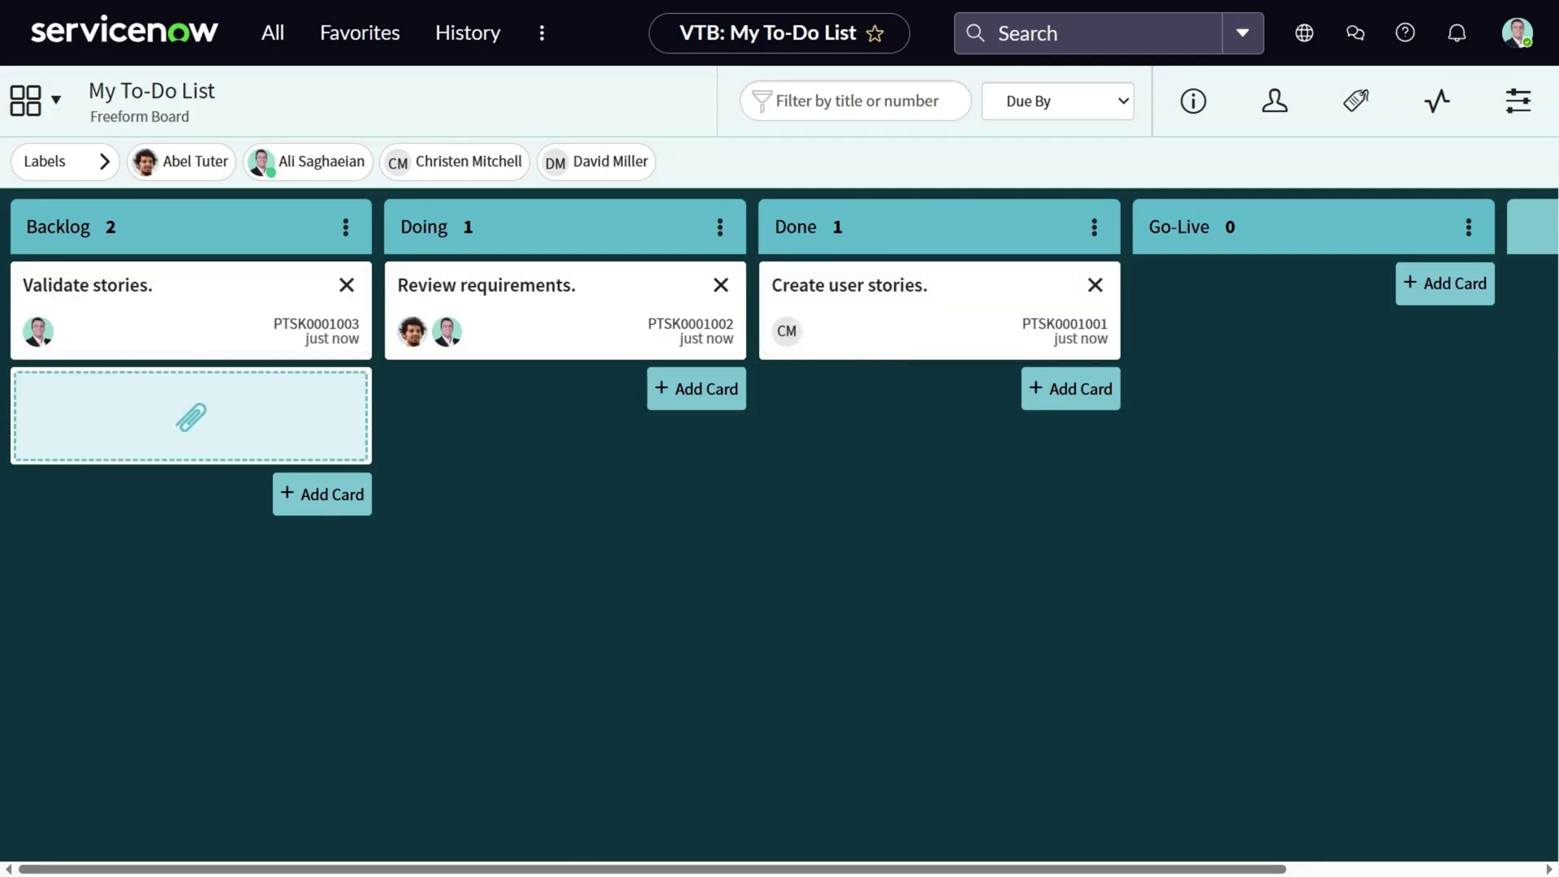
# Label Prioritize requirements as Low Priority, and Create user stories with Idea and High Priority.
pyautogui.click(105, 165)
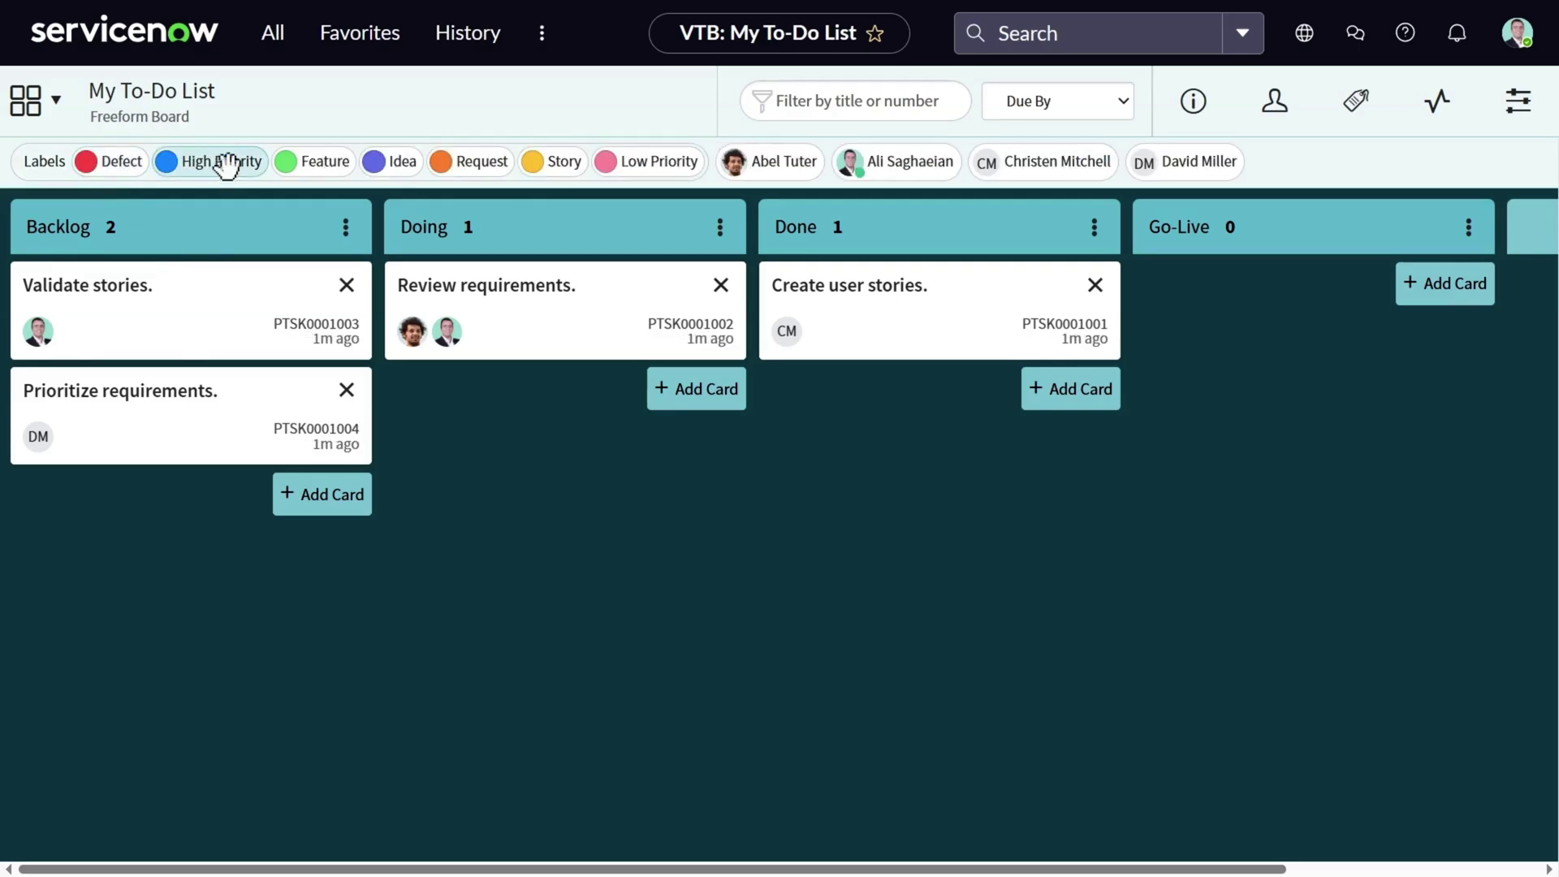
pyautogui.moveTo(635, 159); pyautogui.dragTo(187, 434)
pyautogui.moveTo(376, 157); pyautogui.dragTo(934, 321)
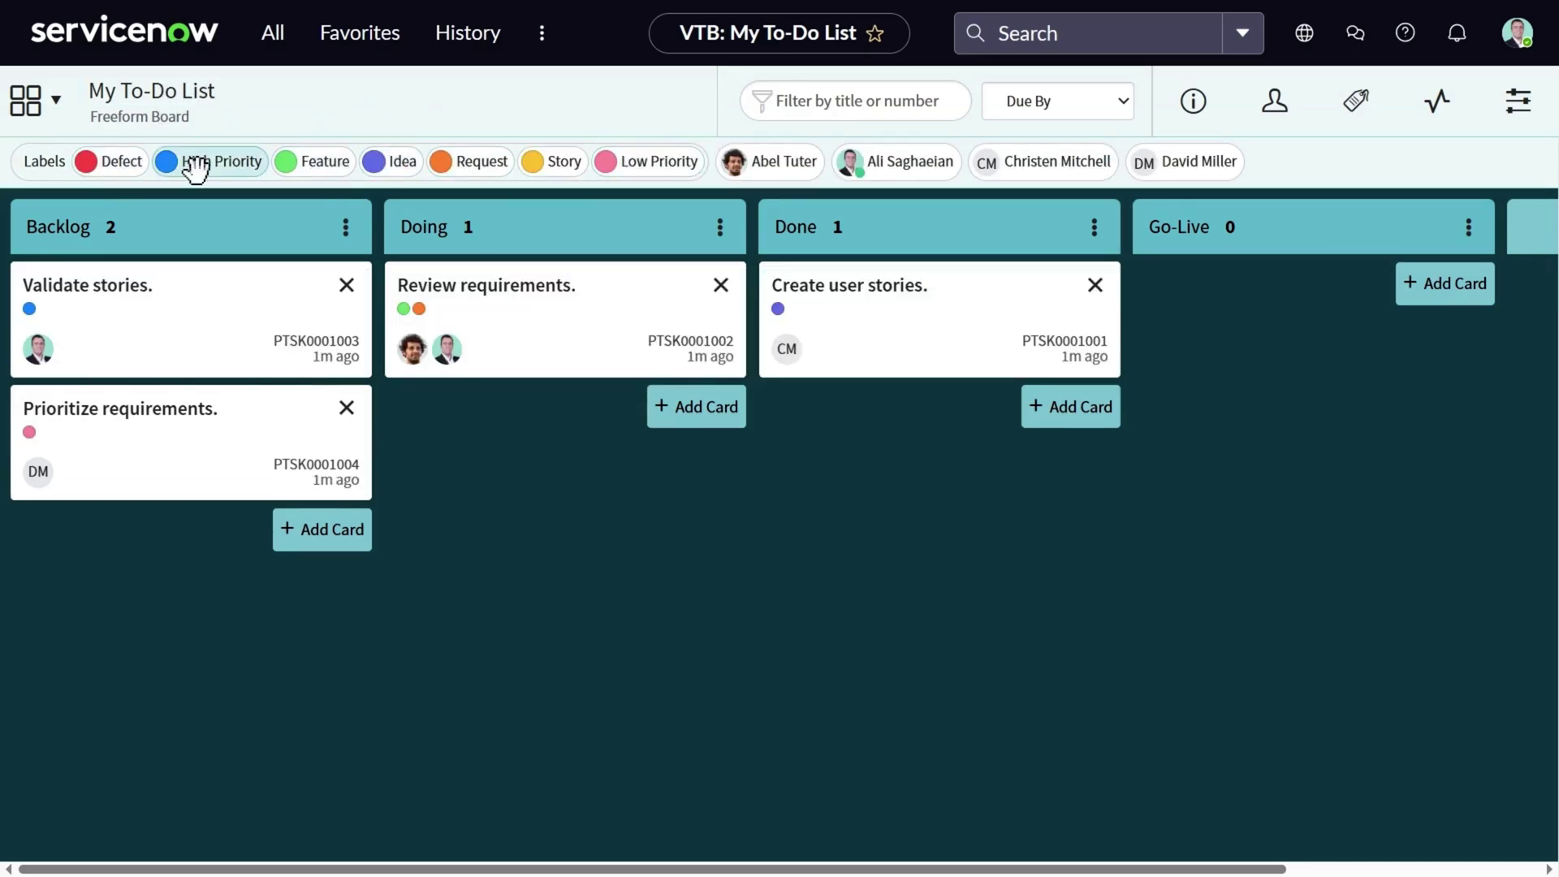
pyautogui.moveTo(192, 163); pyautogui.dragTo(812, 341)
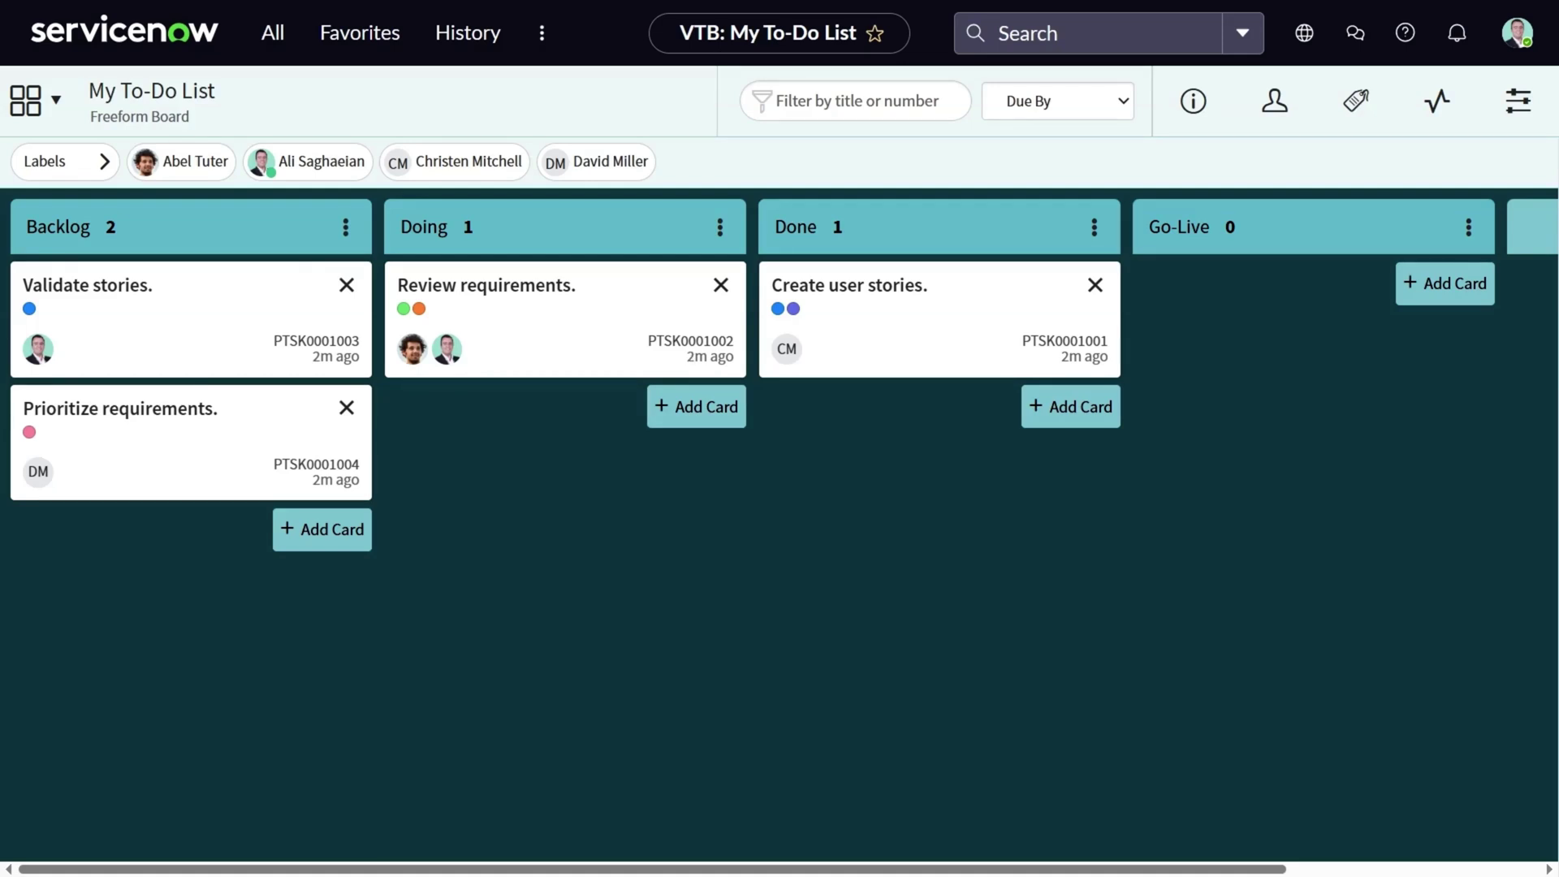
# Open and close the Review requirements and Create user stories cards to check their details.
pyautogui.click(568, 340)
pyautogui.click(1317, 133)
pyautogui.click(906, 335)
pyautogui.click(1319, 133)
# In board Configuration, turn off compact cards, turn on card attachments, and turn off card info.
pyautogui.click(1529, 114)
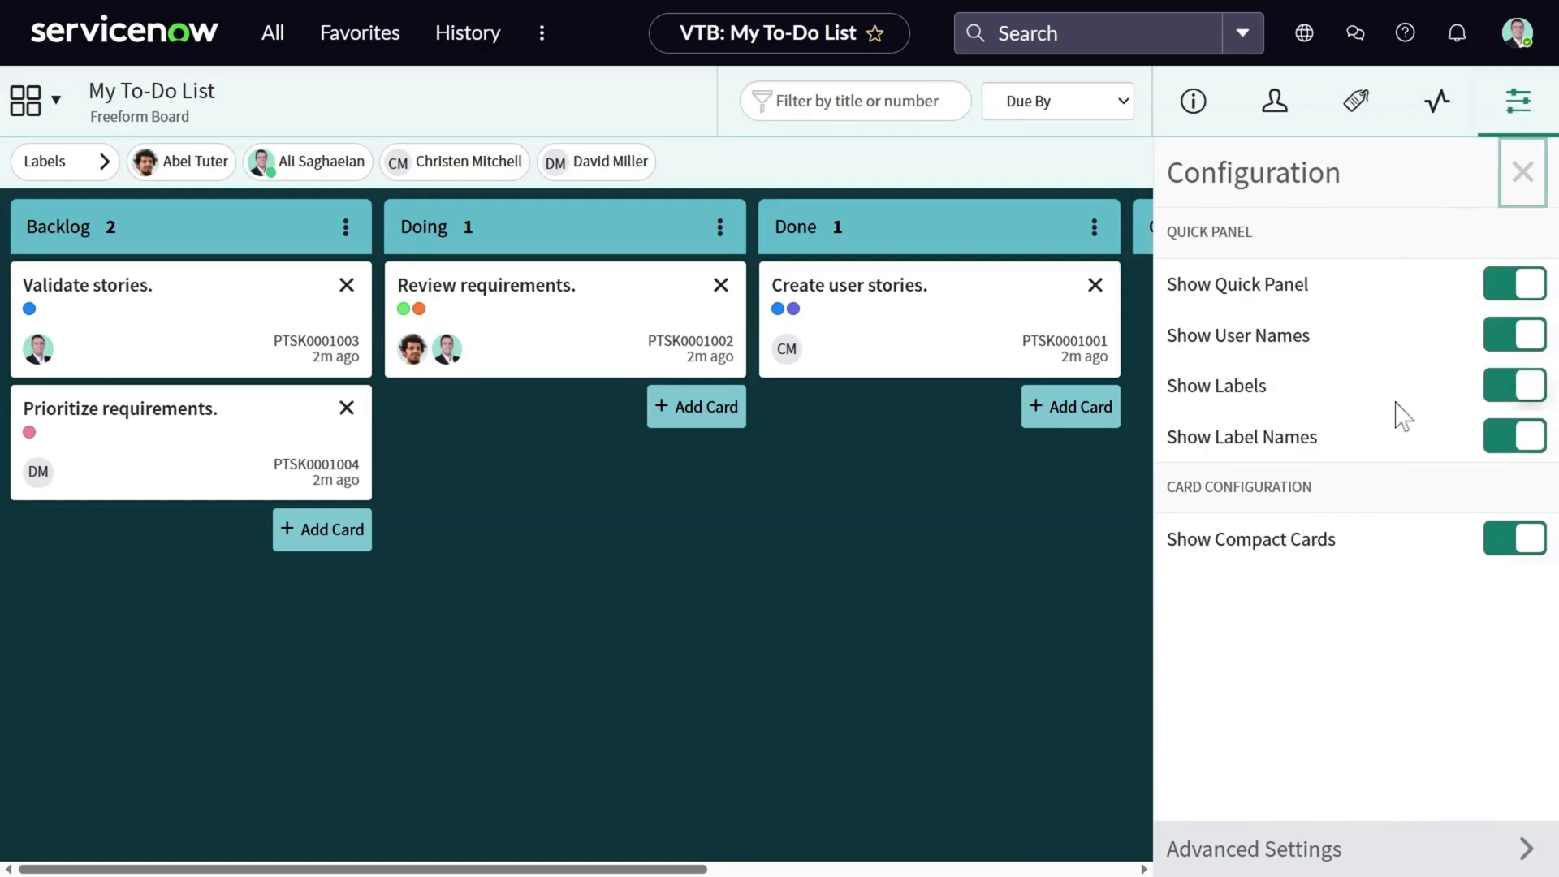
pyautogui.click(1498, 540)
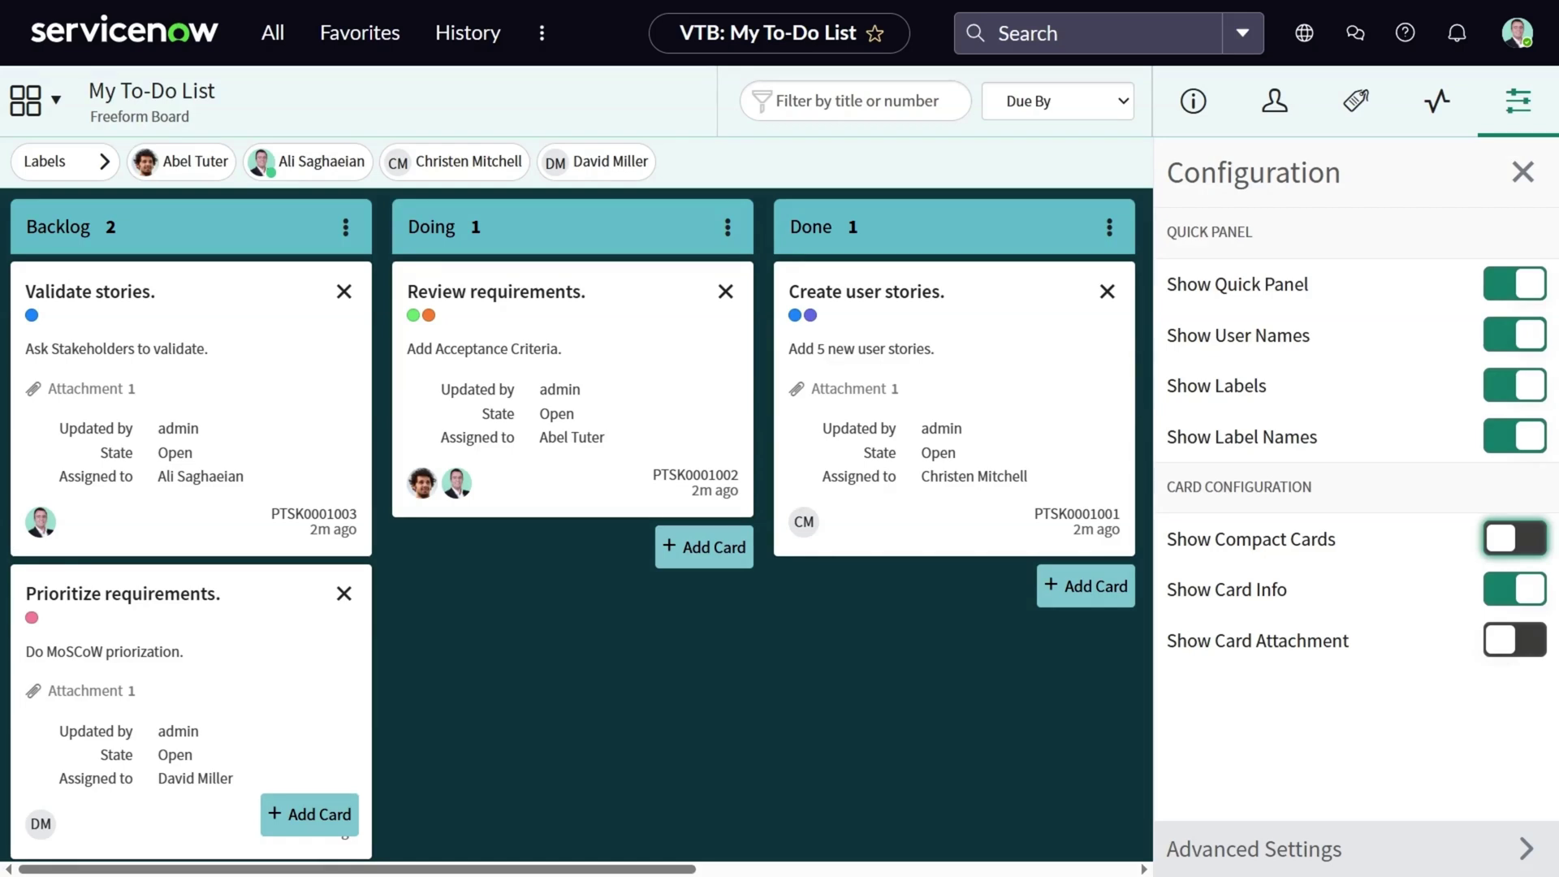
pyautogui.click(1506, 642)
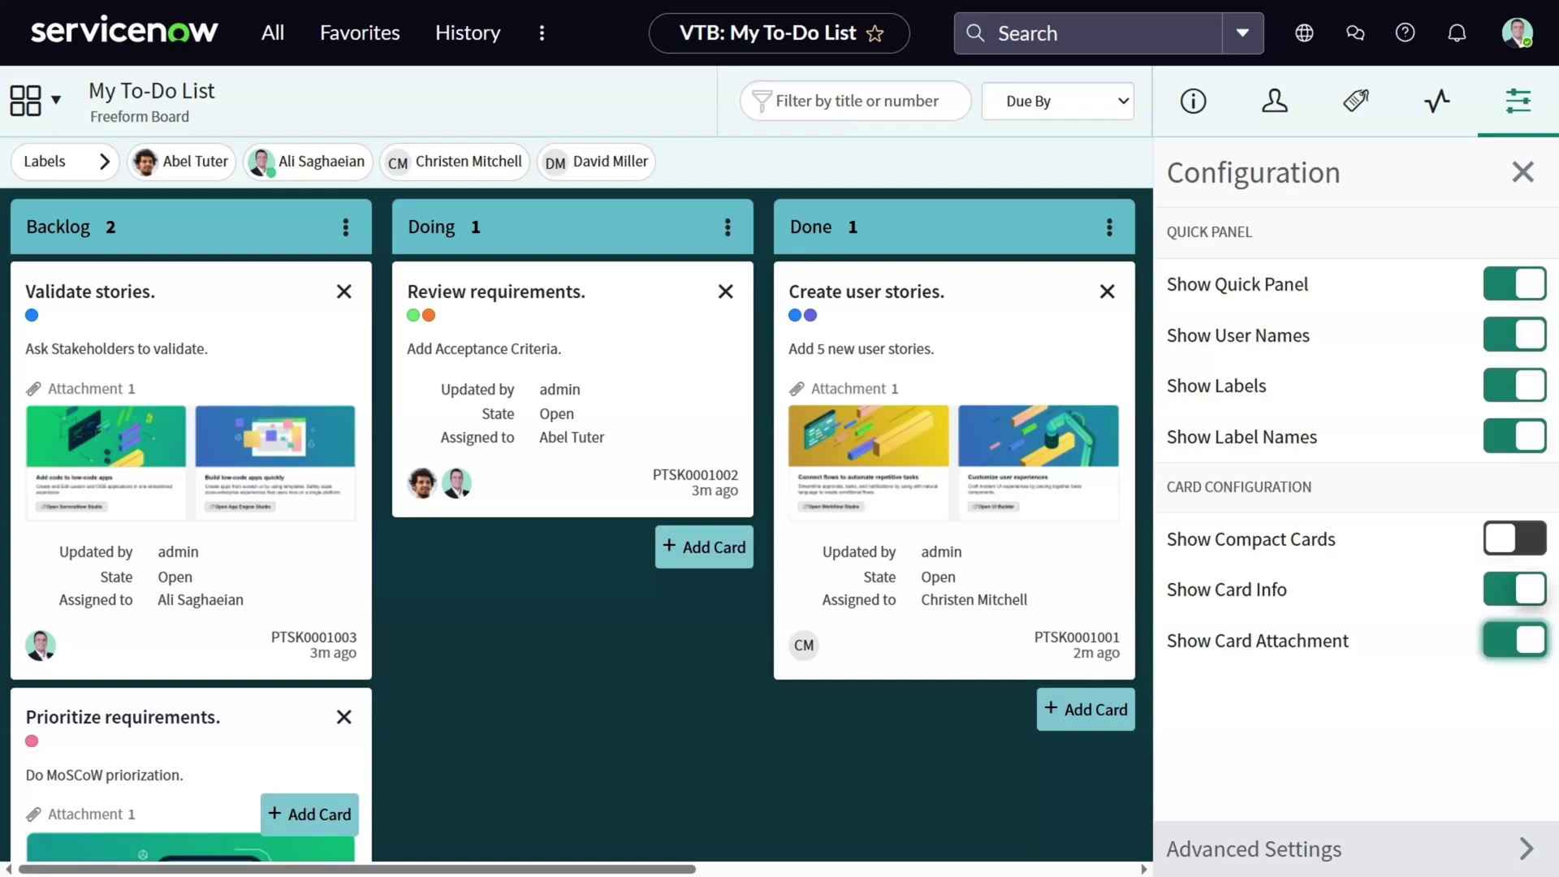
pyautogui.click(1515, 601)
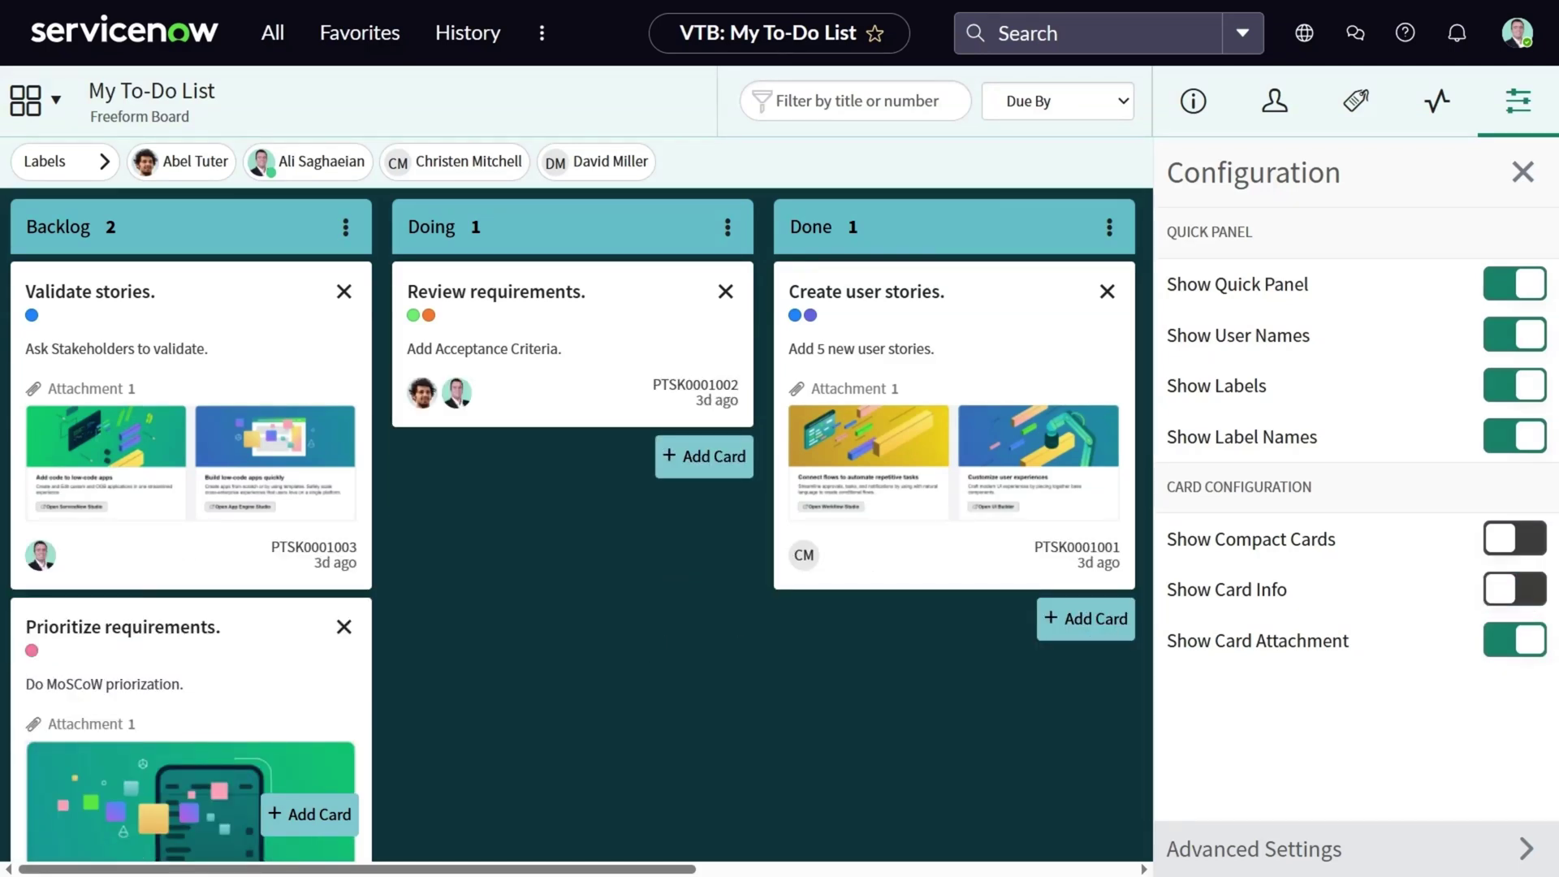
pyautogui.press('Tab')
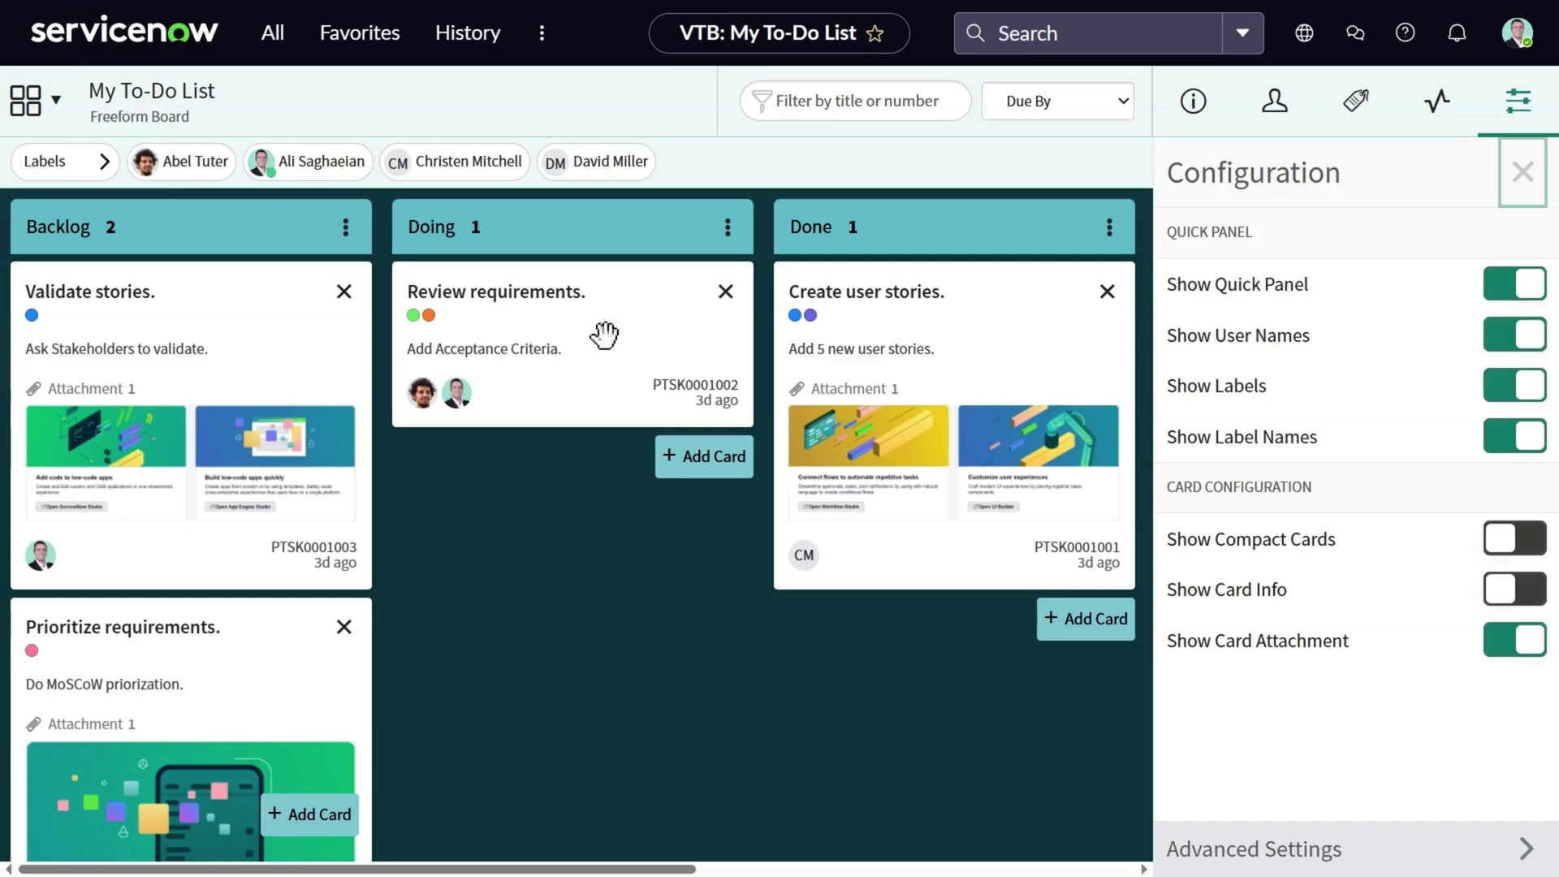
# Move the Review requirements card to board My To-Do List, lane Backlog, then reopen it.
pyautogui.click(604, 335)
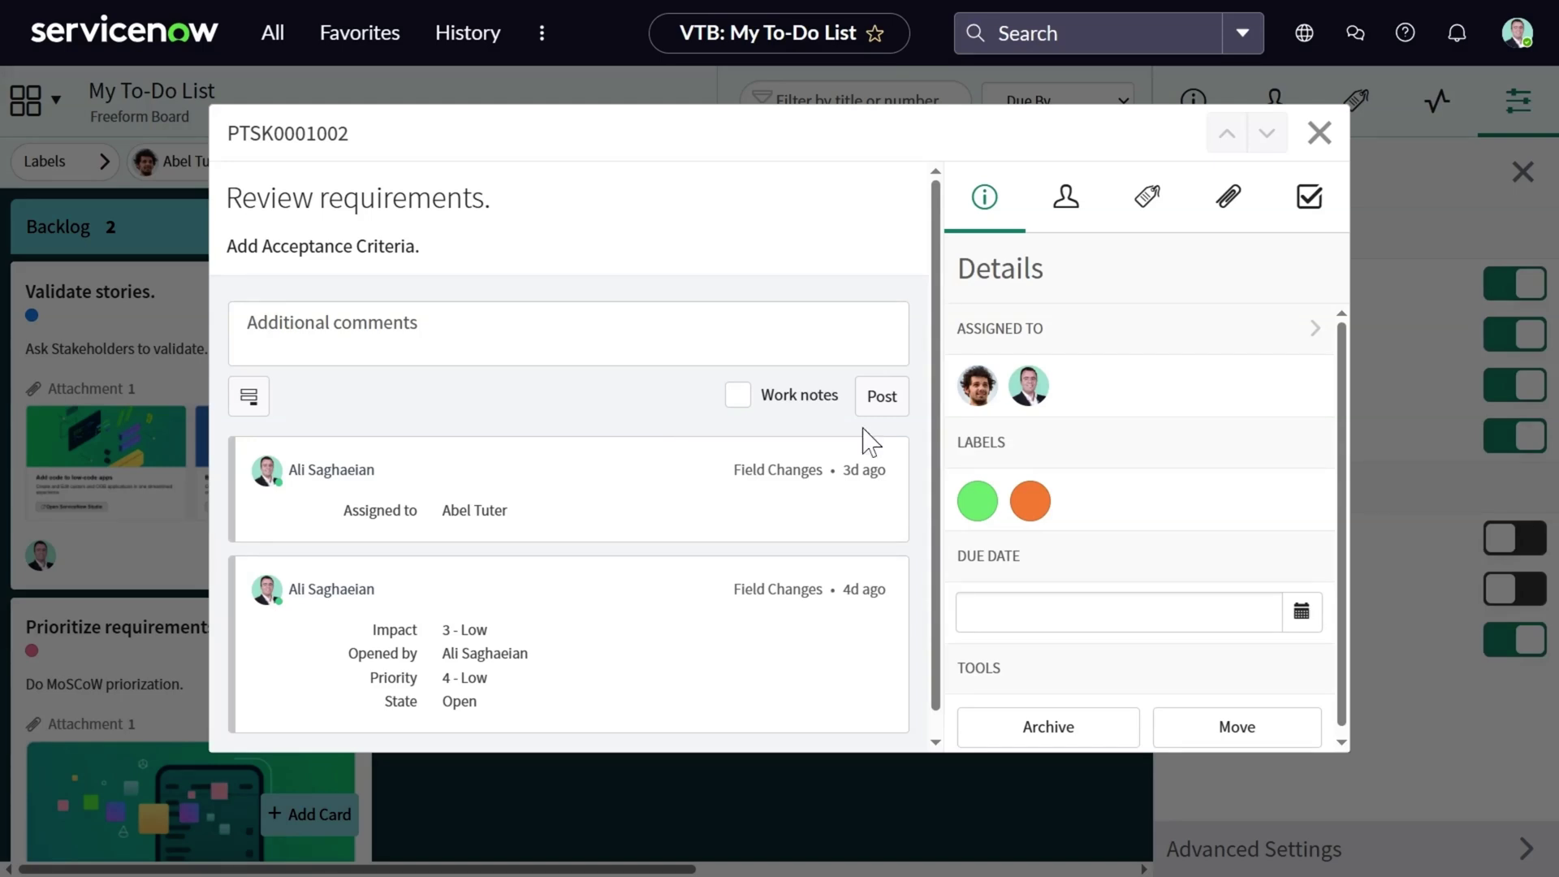
pyautogui.moveTo(1347, 434); pyautogui.dragTo(1345, 442)
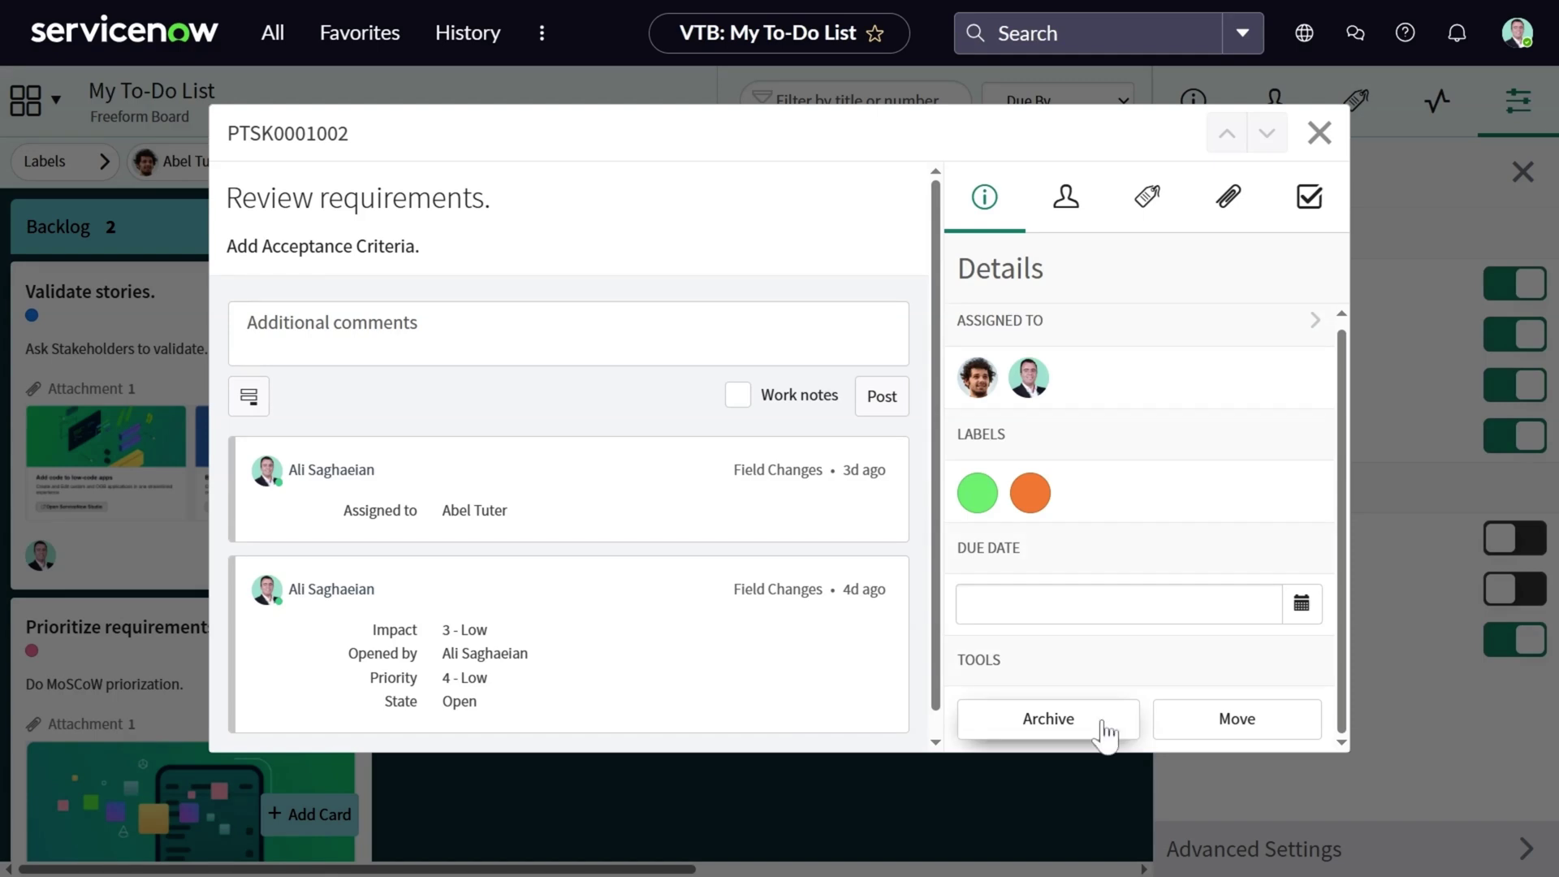
pyautogui.click(1187, 736)
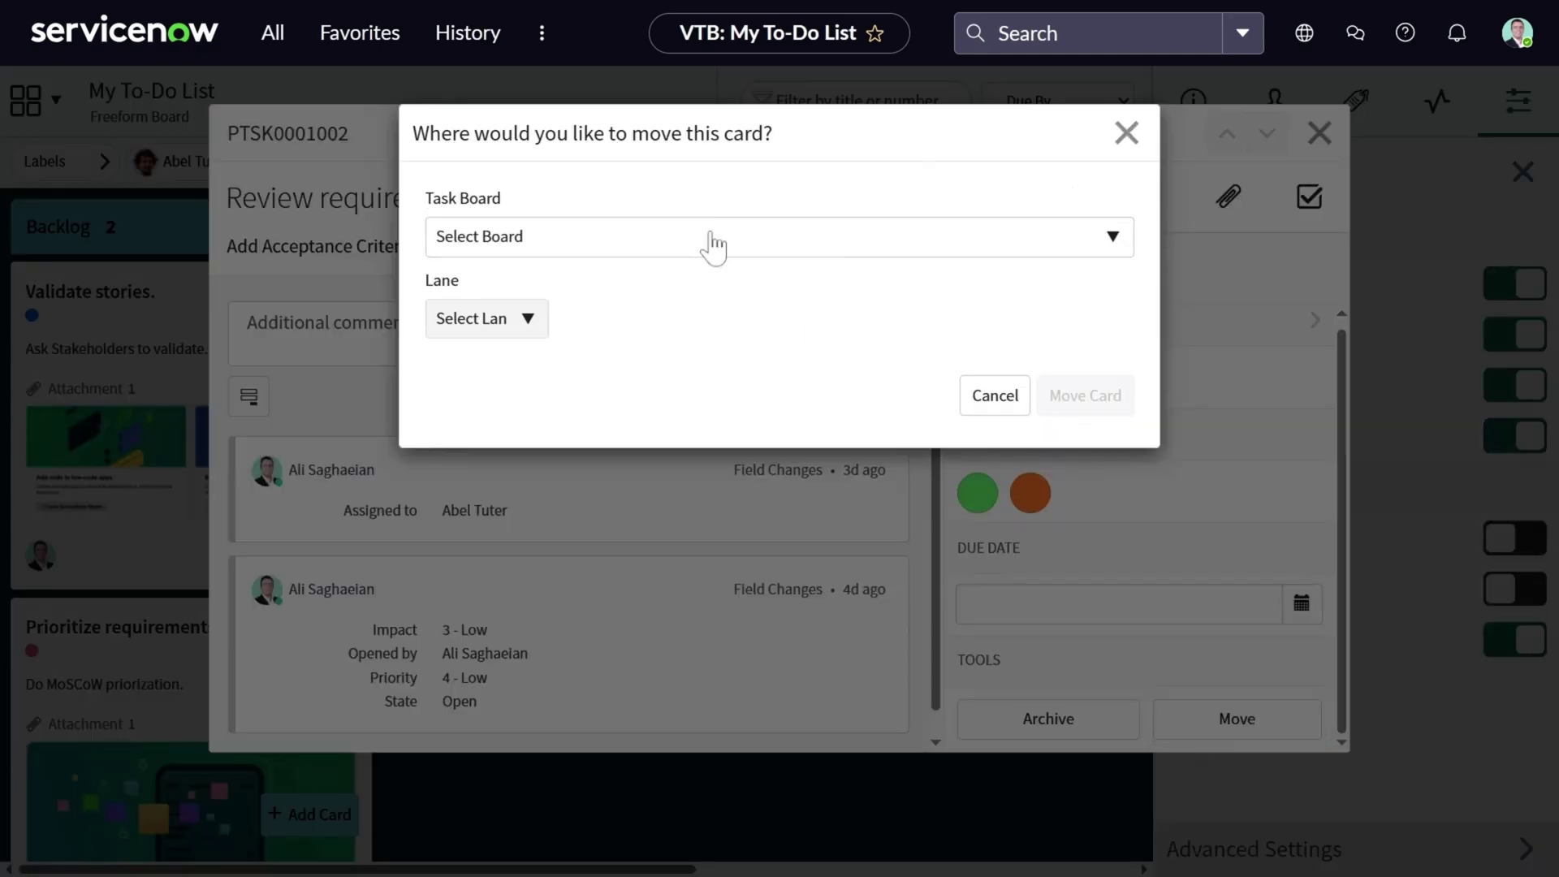
pyautogui.click(573, 244)
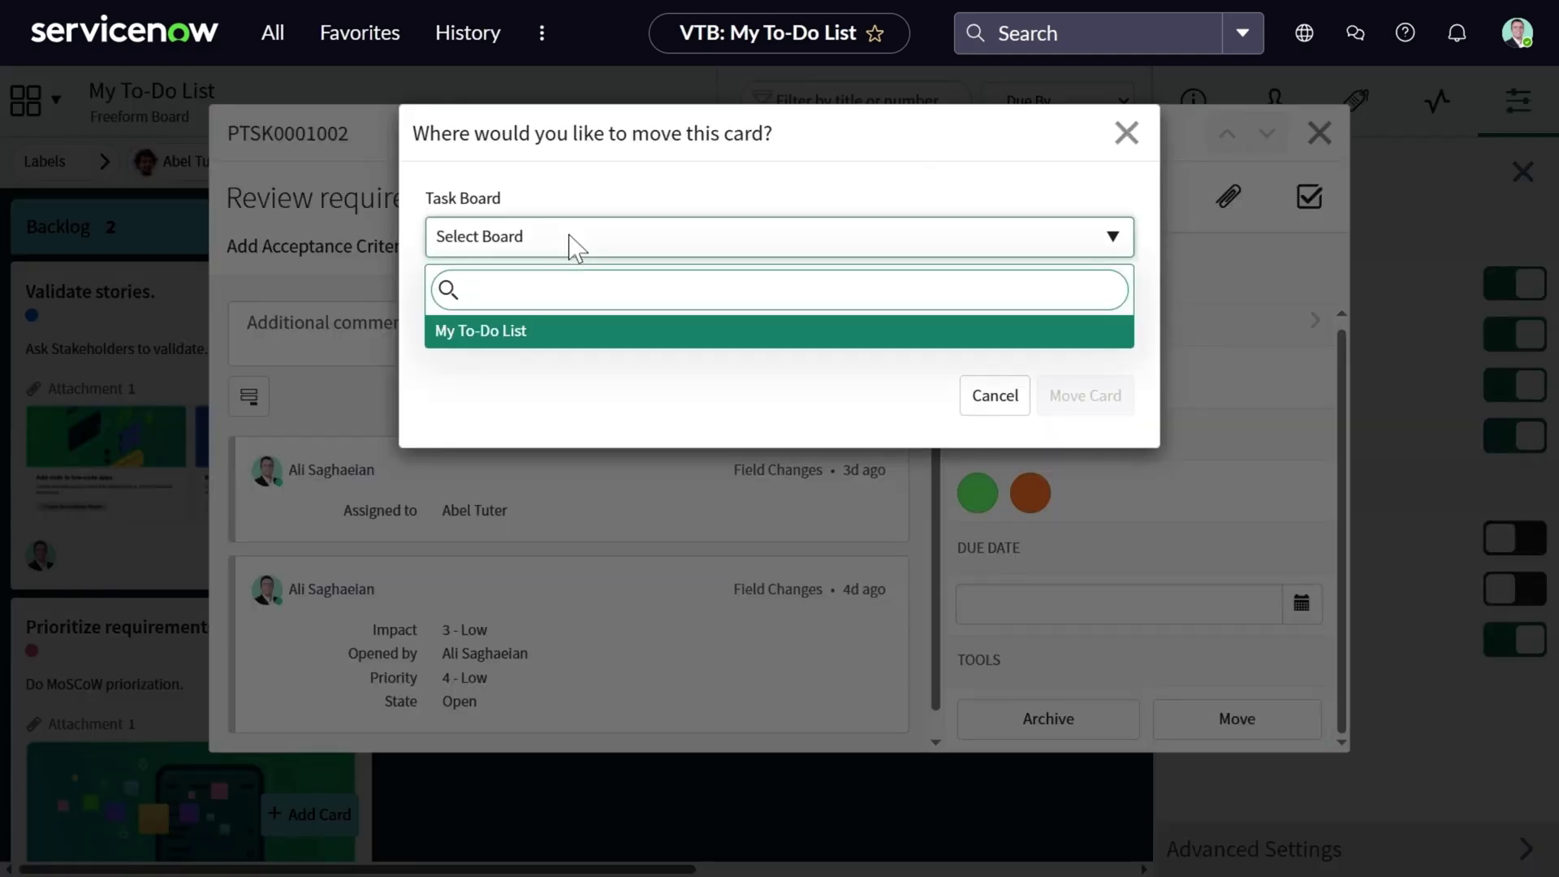
pyautogui.click(574, 331)
pyautogui.click(529, 321)
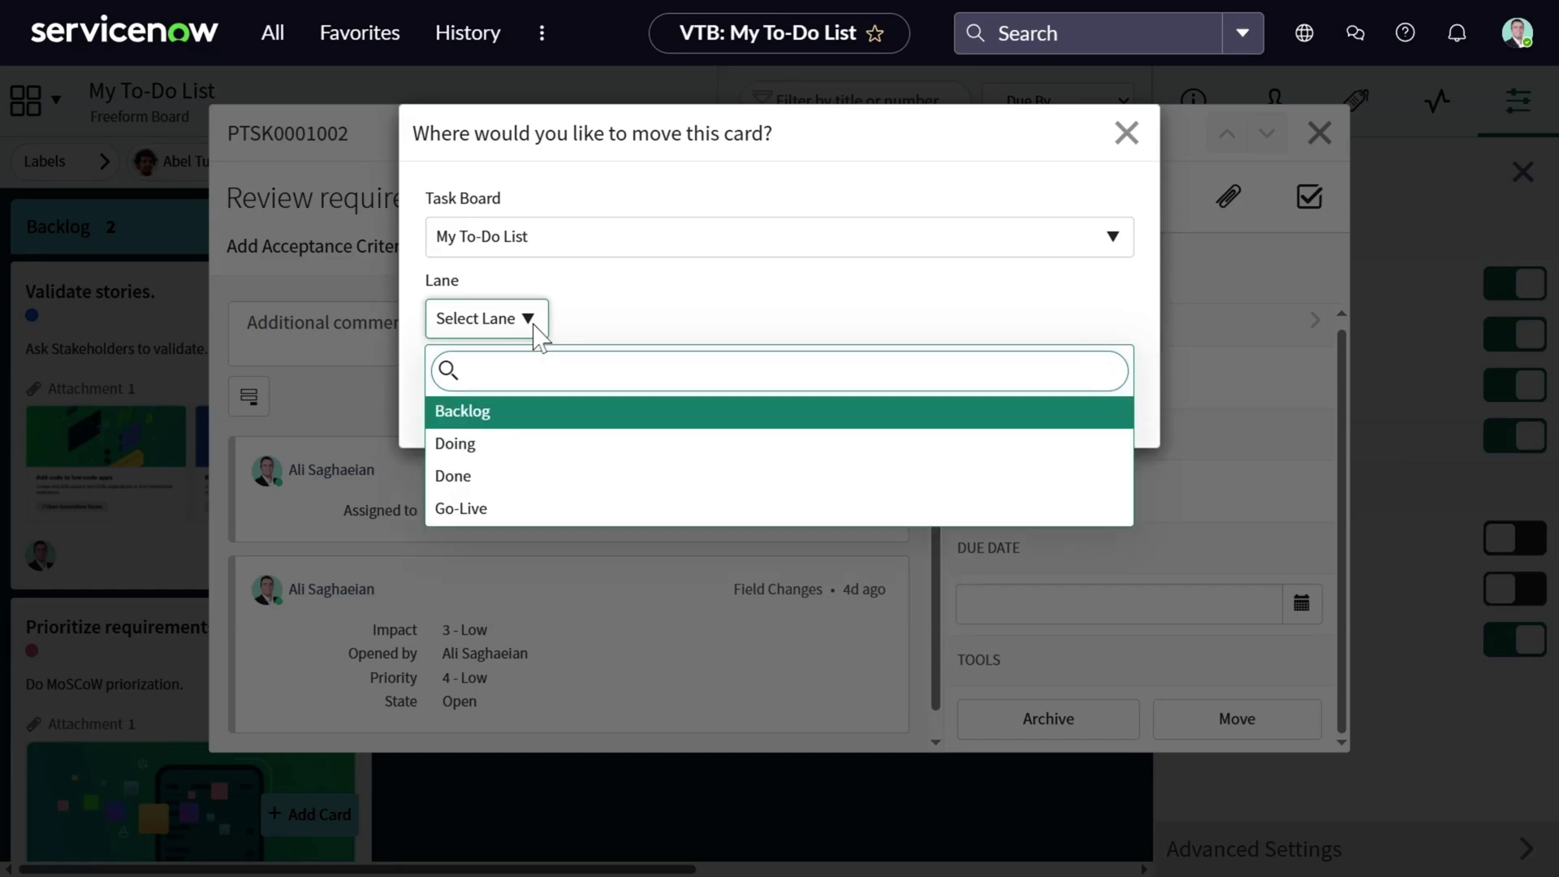
pyautogui.click(510, 412)
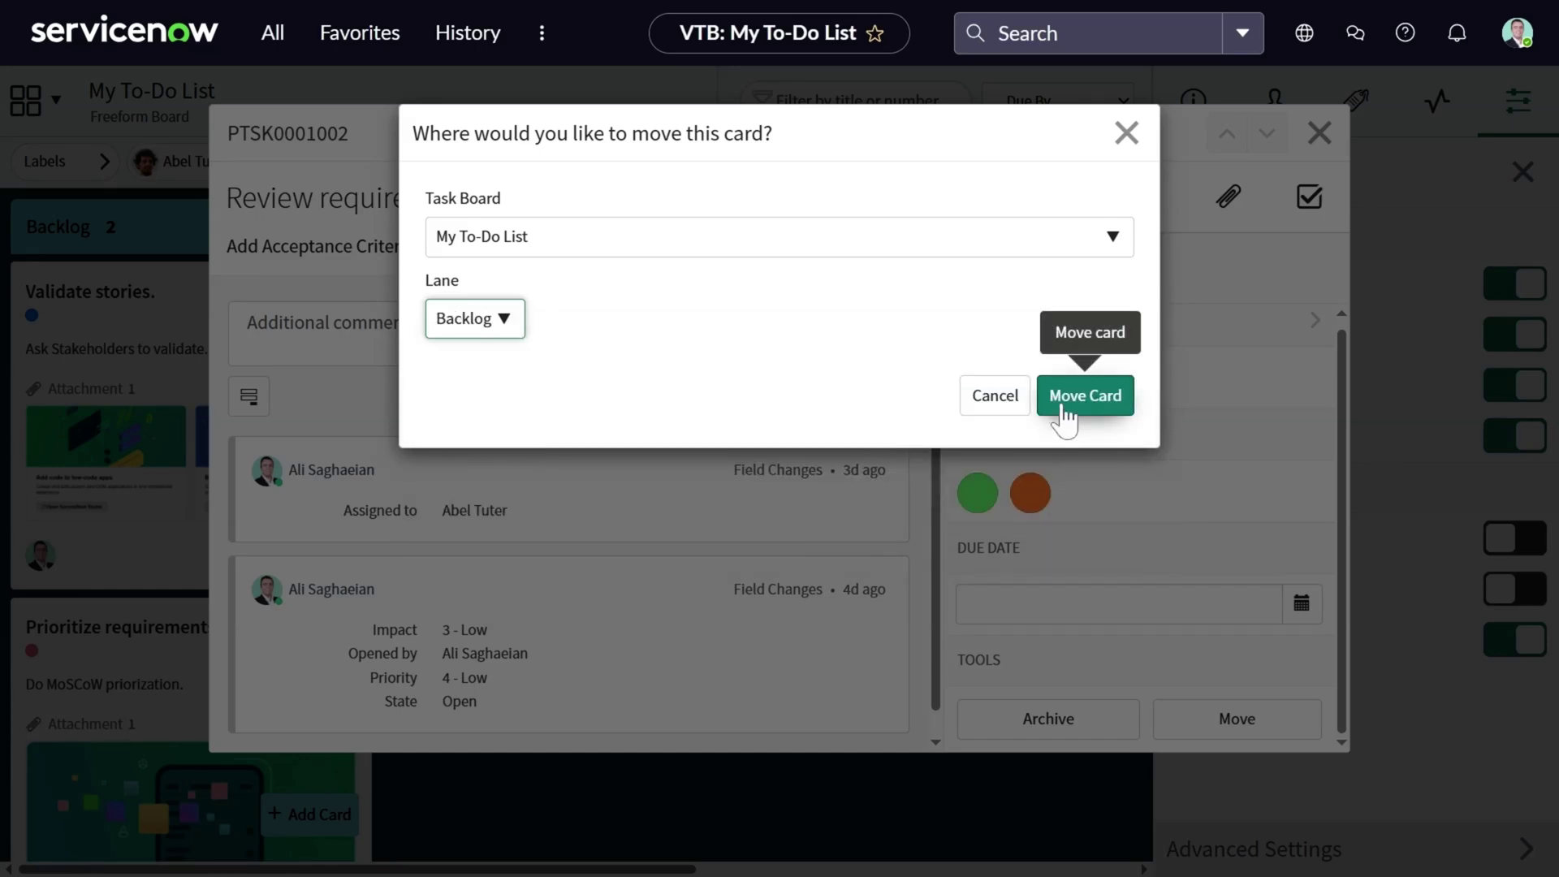
pyautogui.click(1064, 414)
pyautogui.click(215, 661)
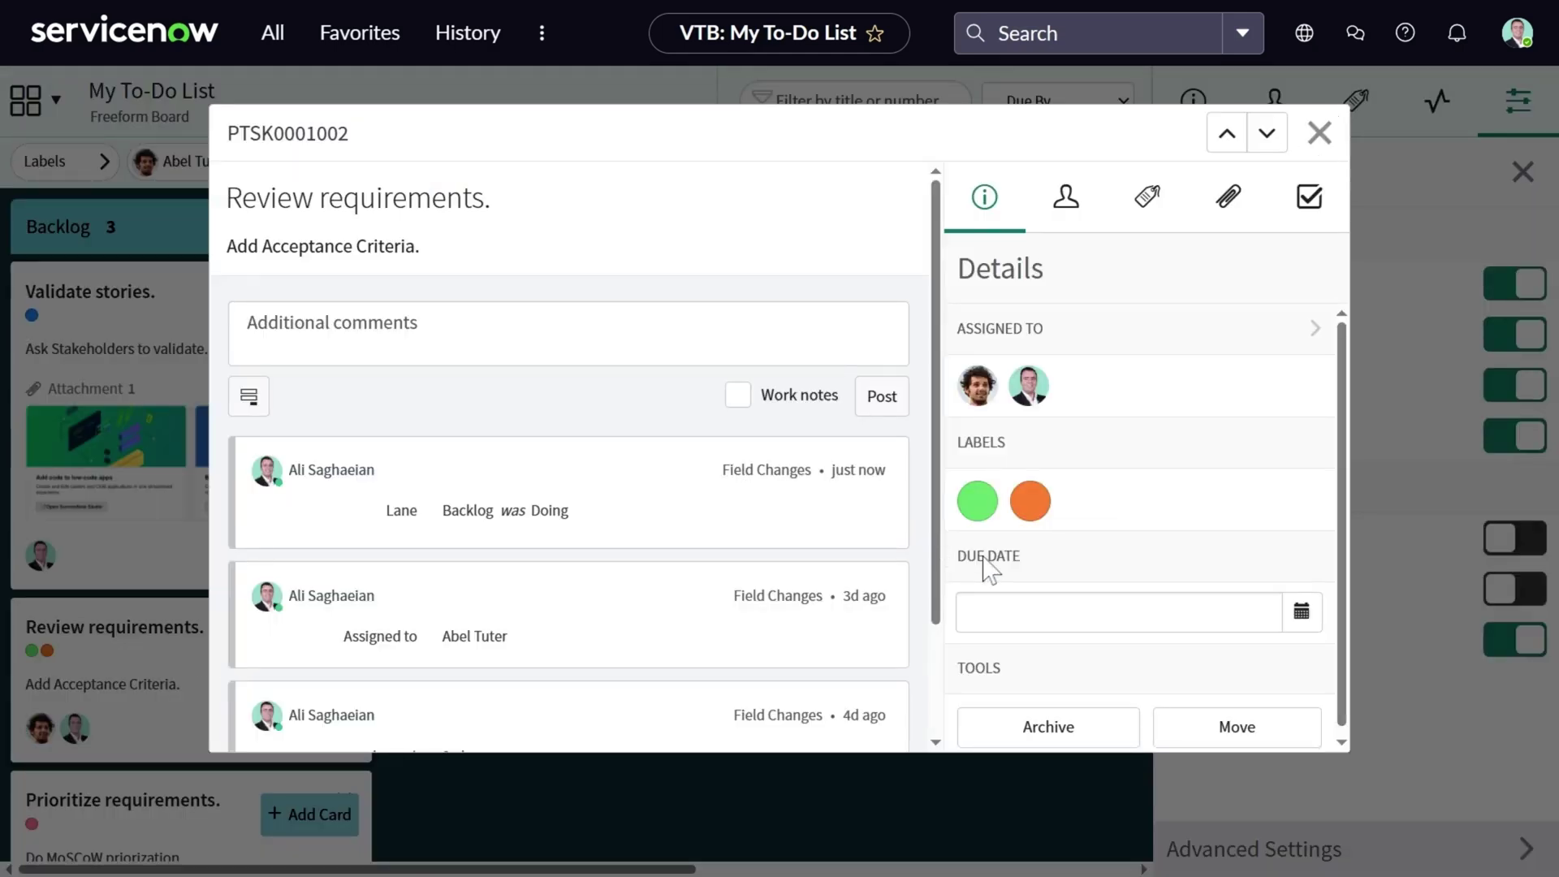
# Archive the Review requirements card and check it in the board's archived tasks list.
pyautogui.click(1100, 735)
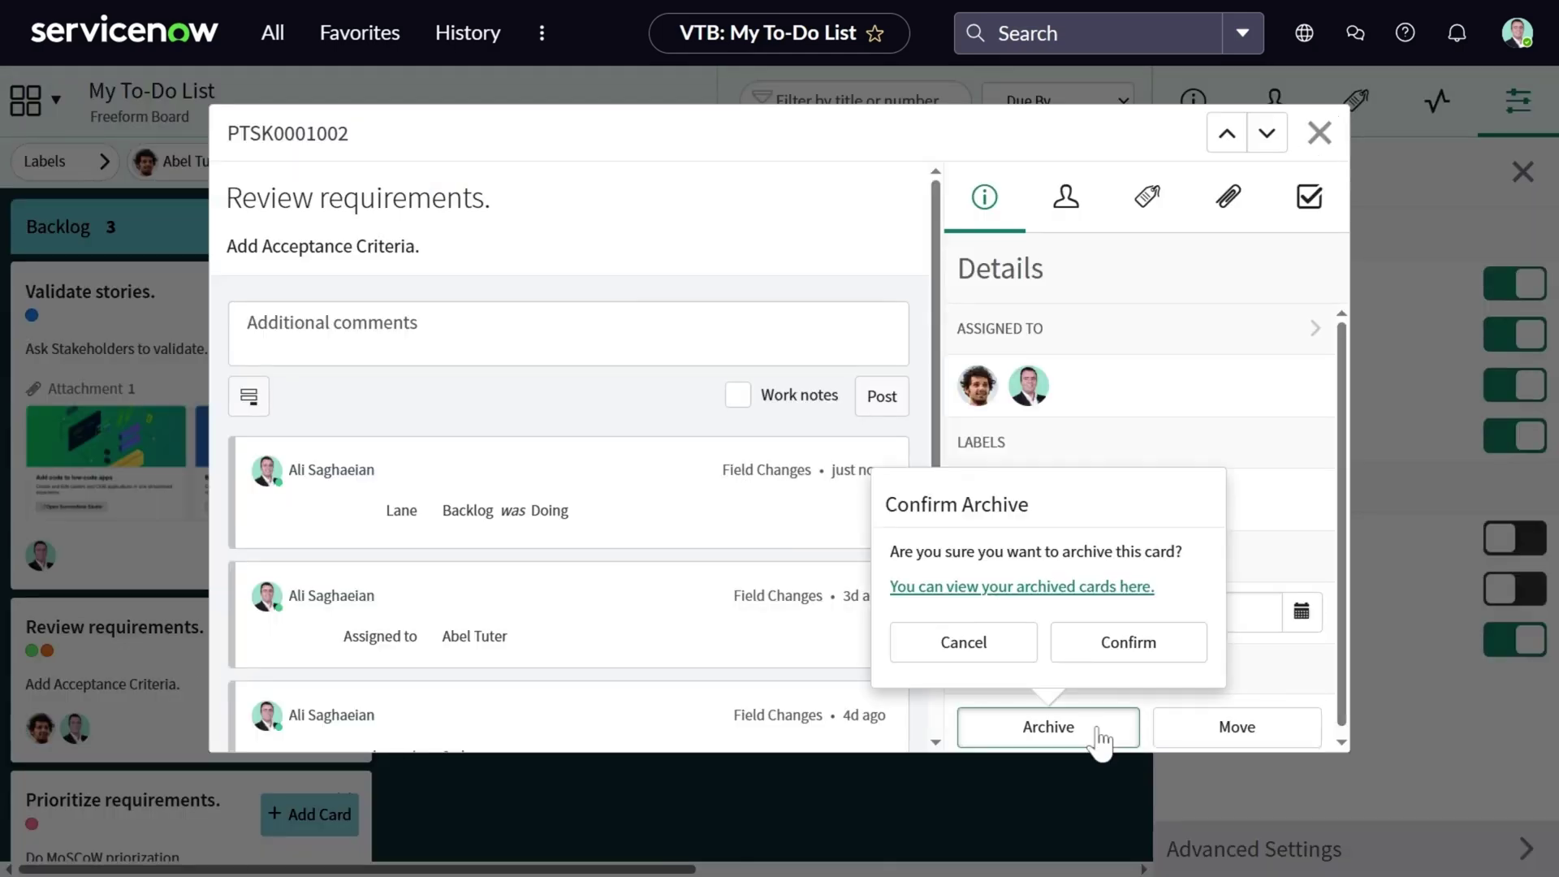
pyautogui.click(1167, 653)
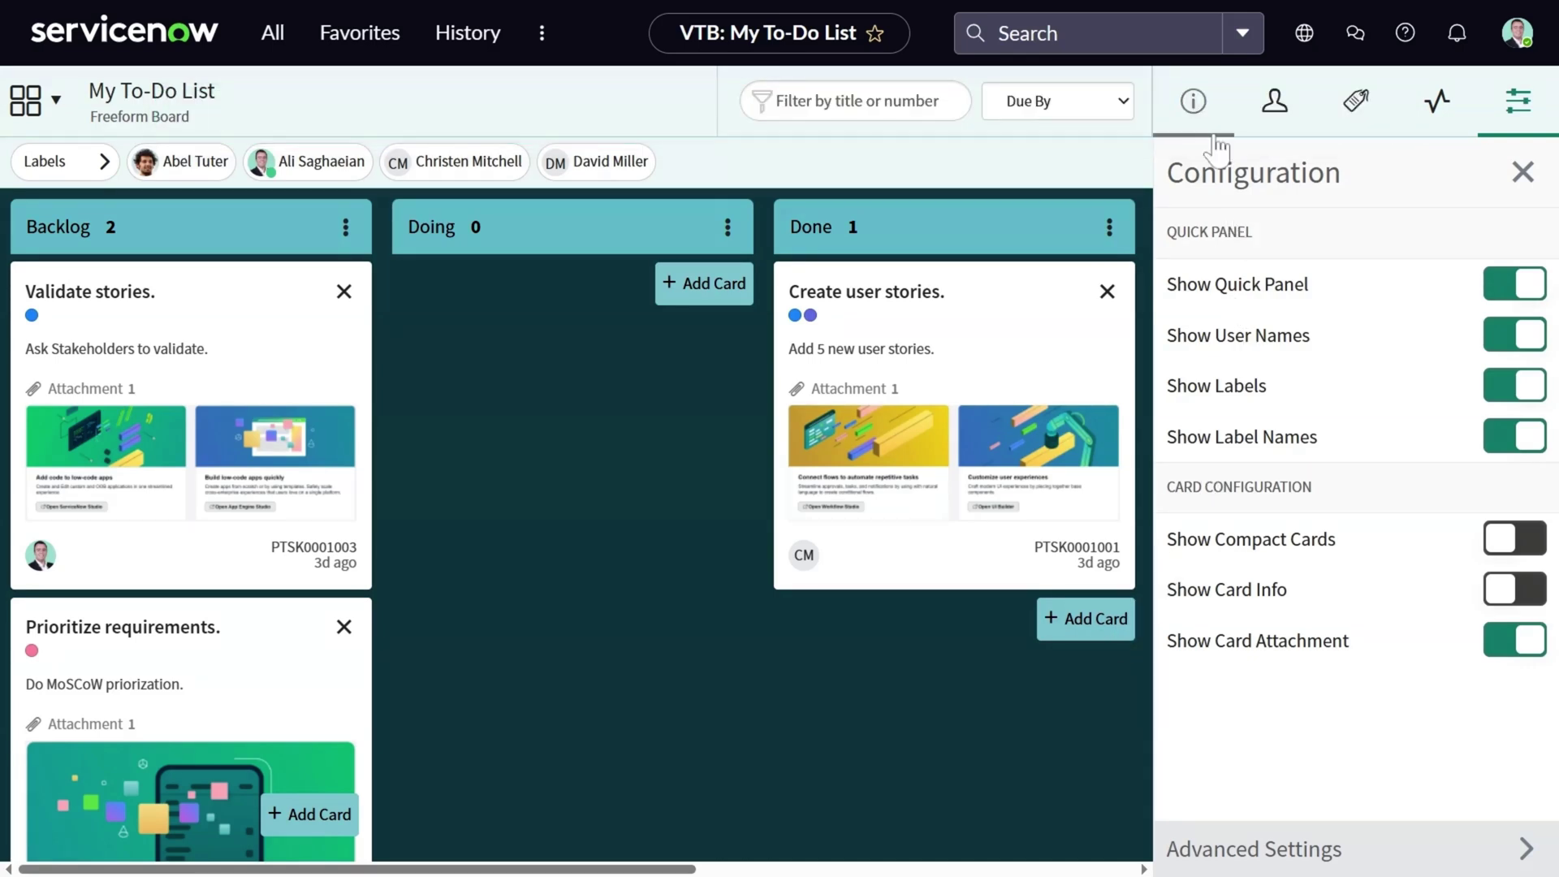
pyautogui.click(1205, 111)
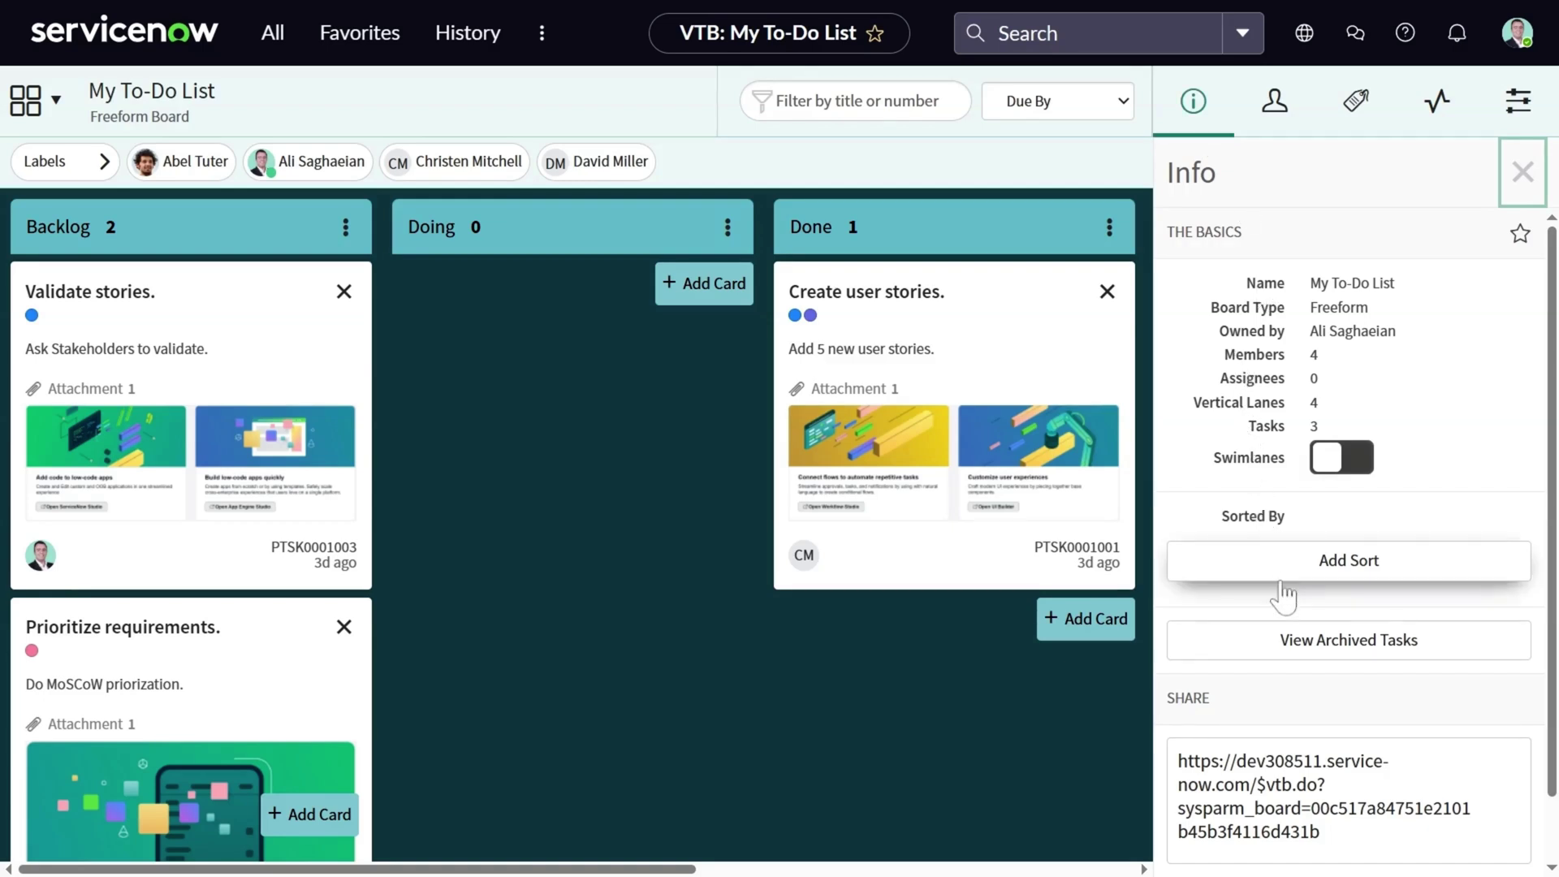
pyautogui.click(1300, 663)
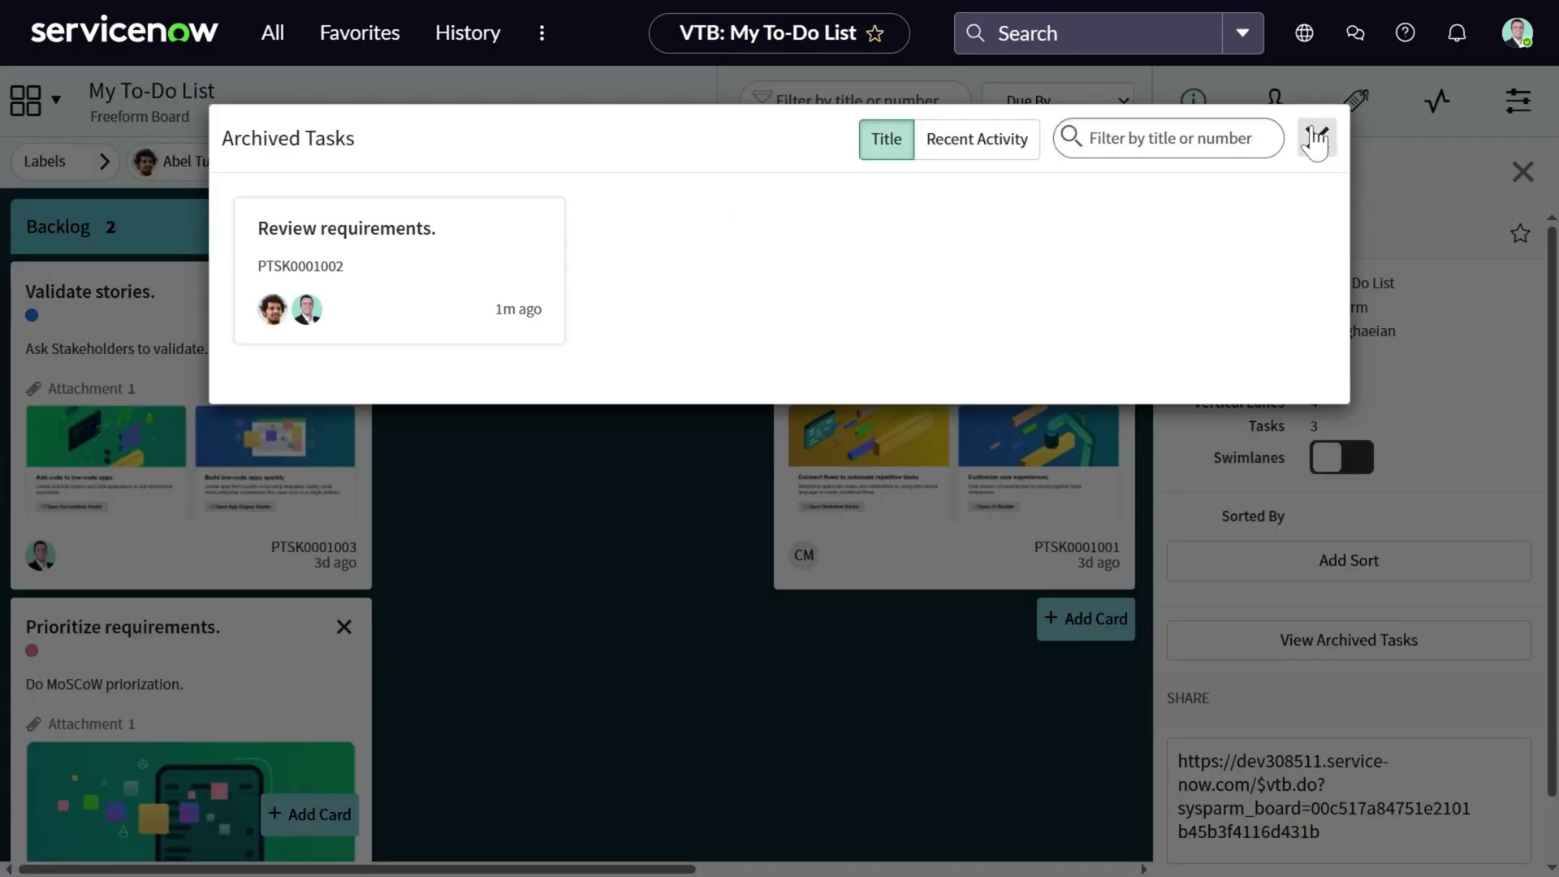
pyautogui.click(1315, 140)
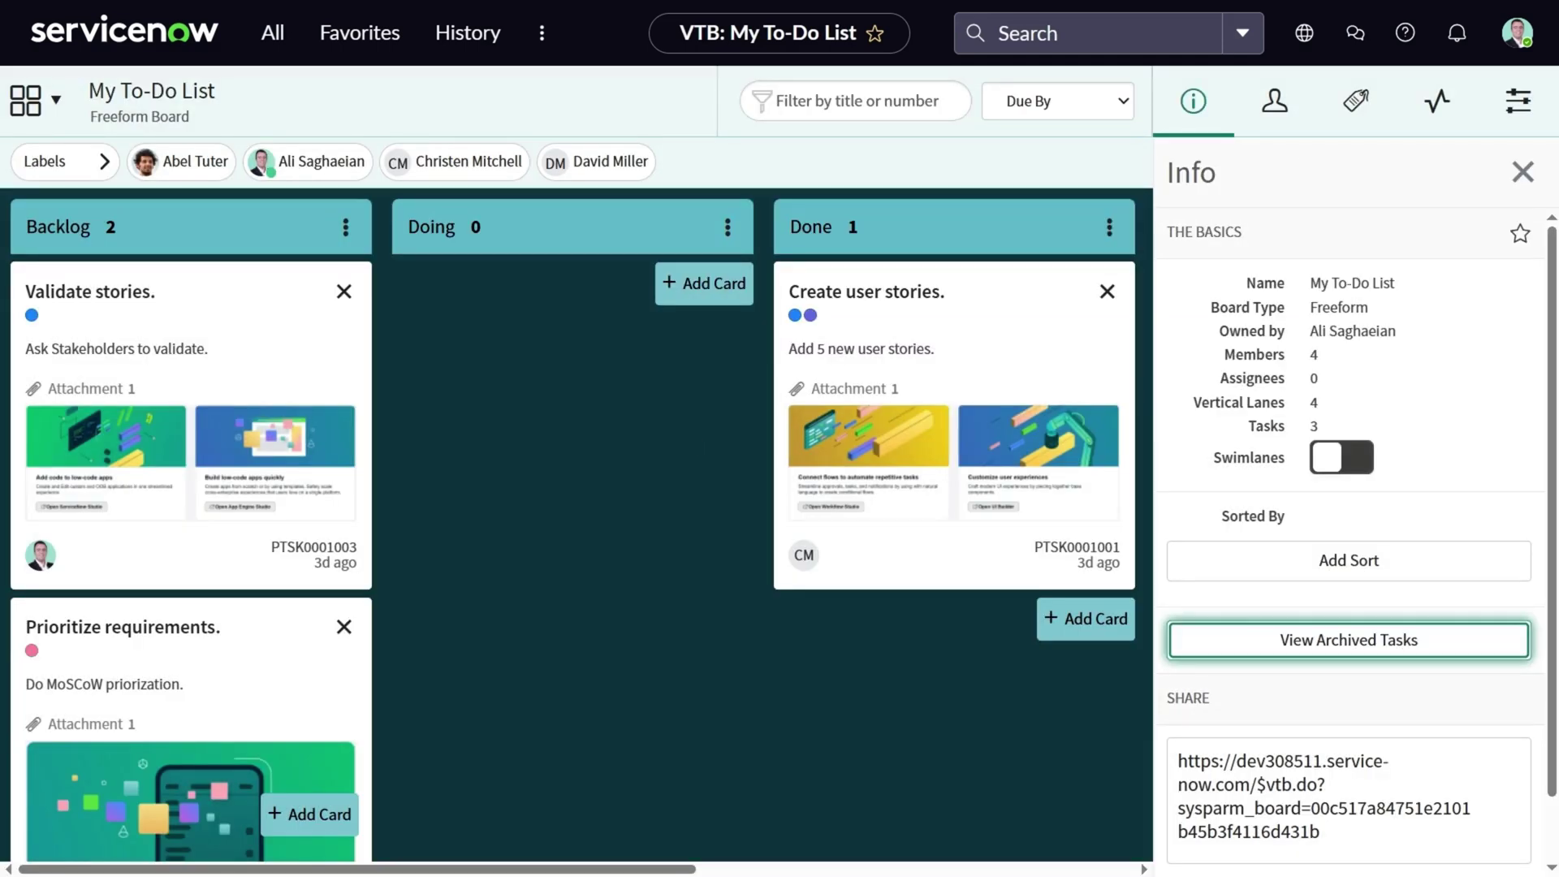
# Restore Review requirements. from the archived tasks list back to the Backlog lane.
pyautogui.click(346, 230)
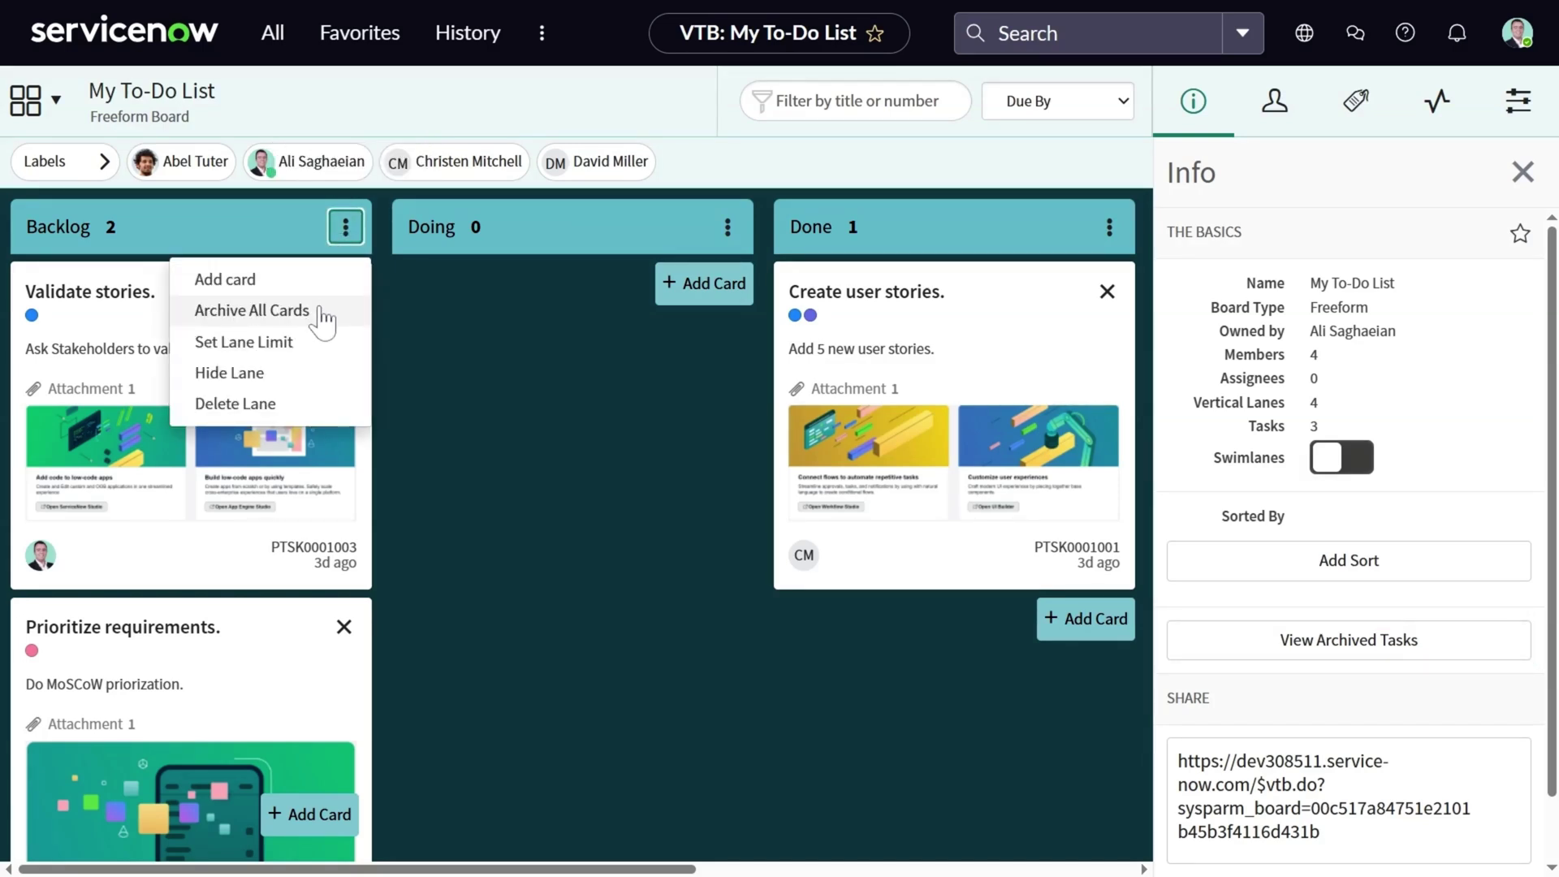
pyautogui.click(714, 411)
pyautogui.click(1346, 656)
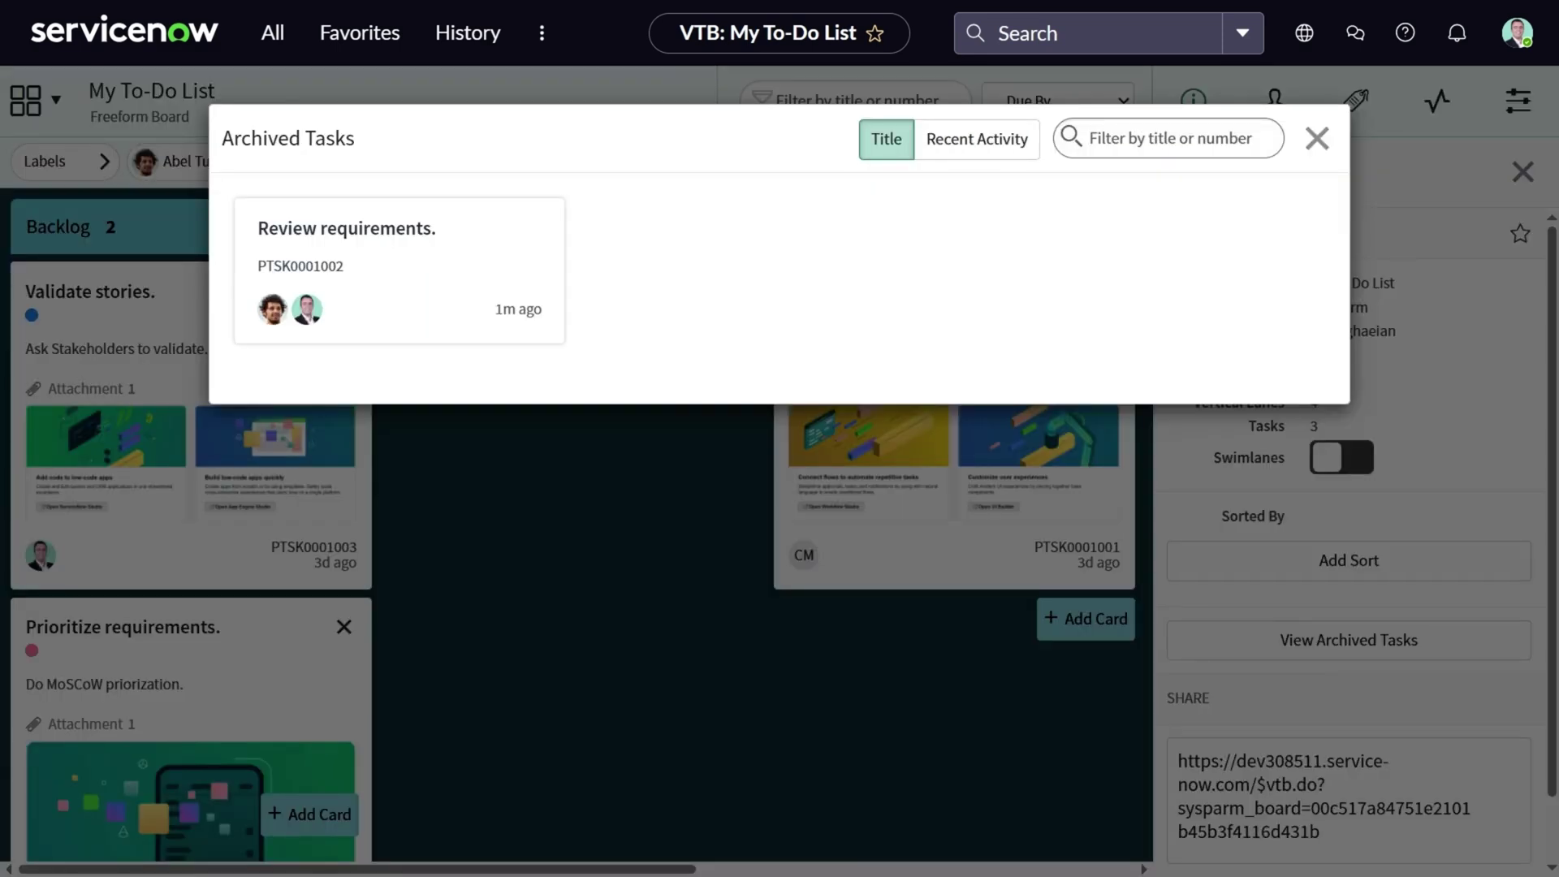
pyautogui.moveTo(414, 278)
pyautogui.click(517, 315)
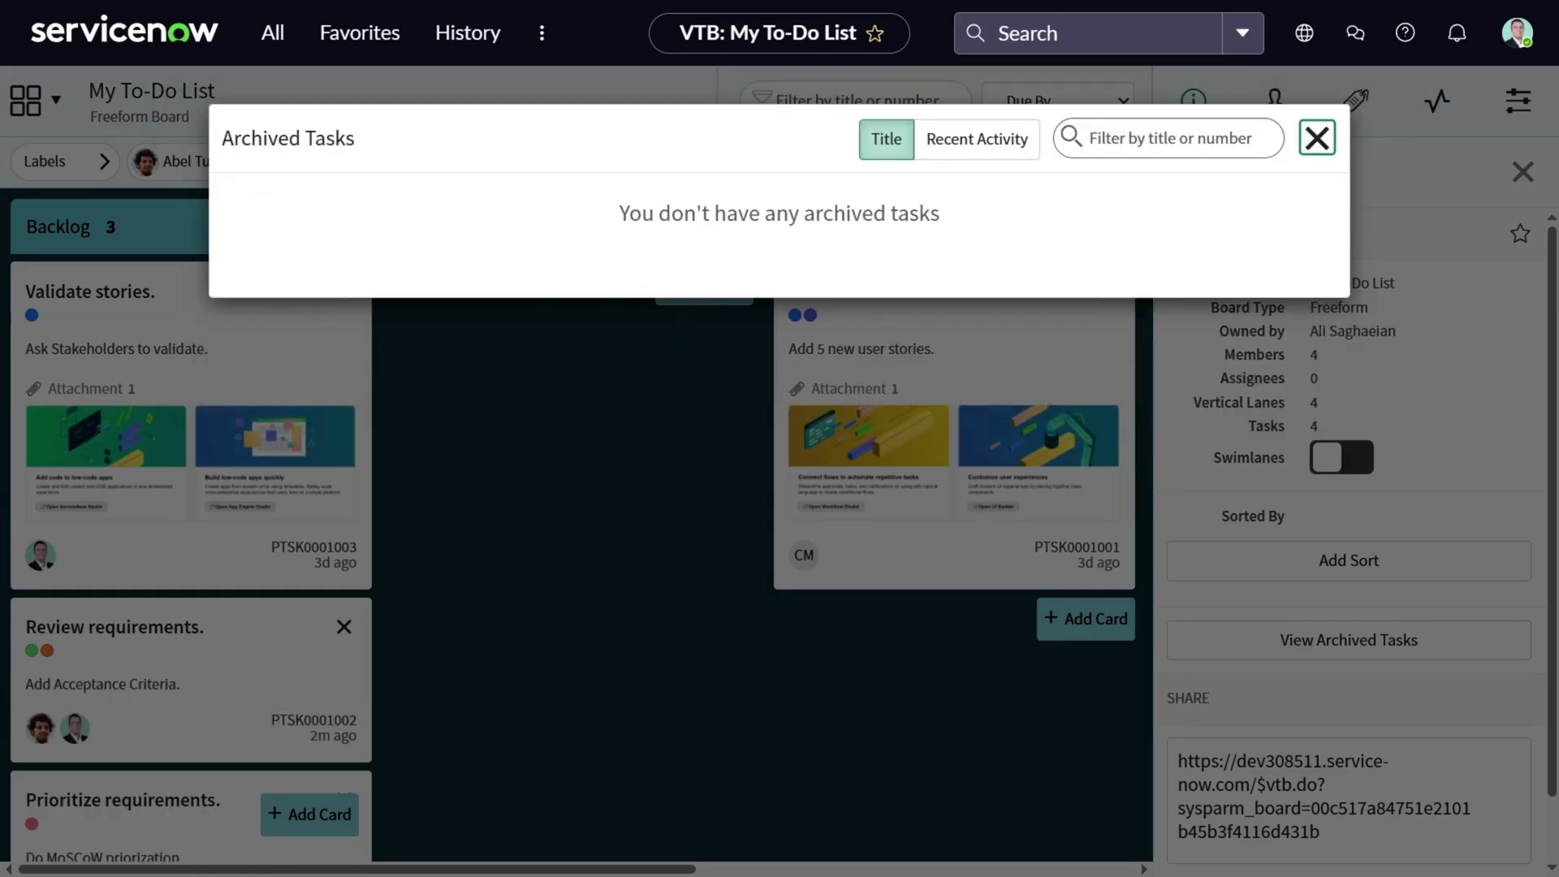
pyautogui.click(1316, 138)
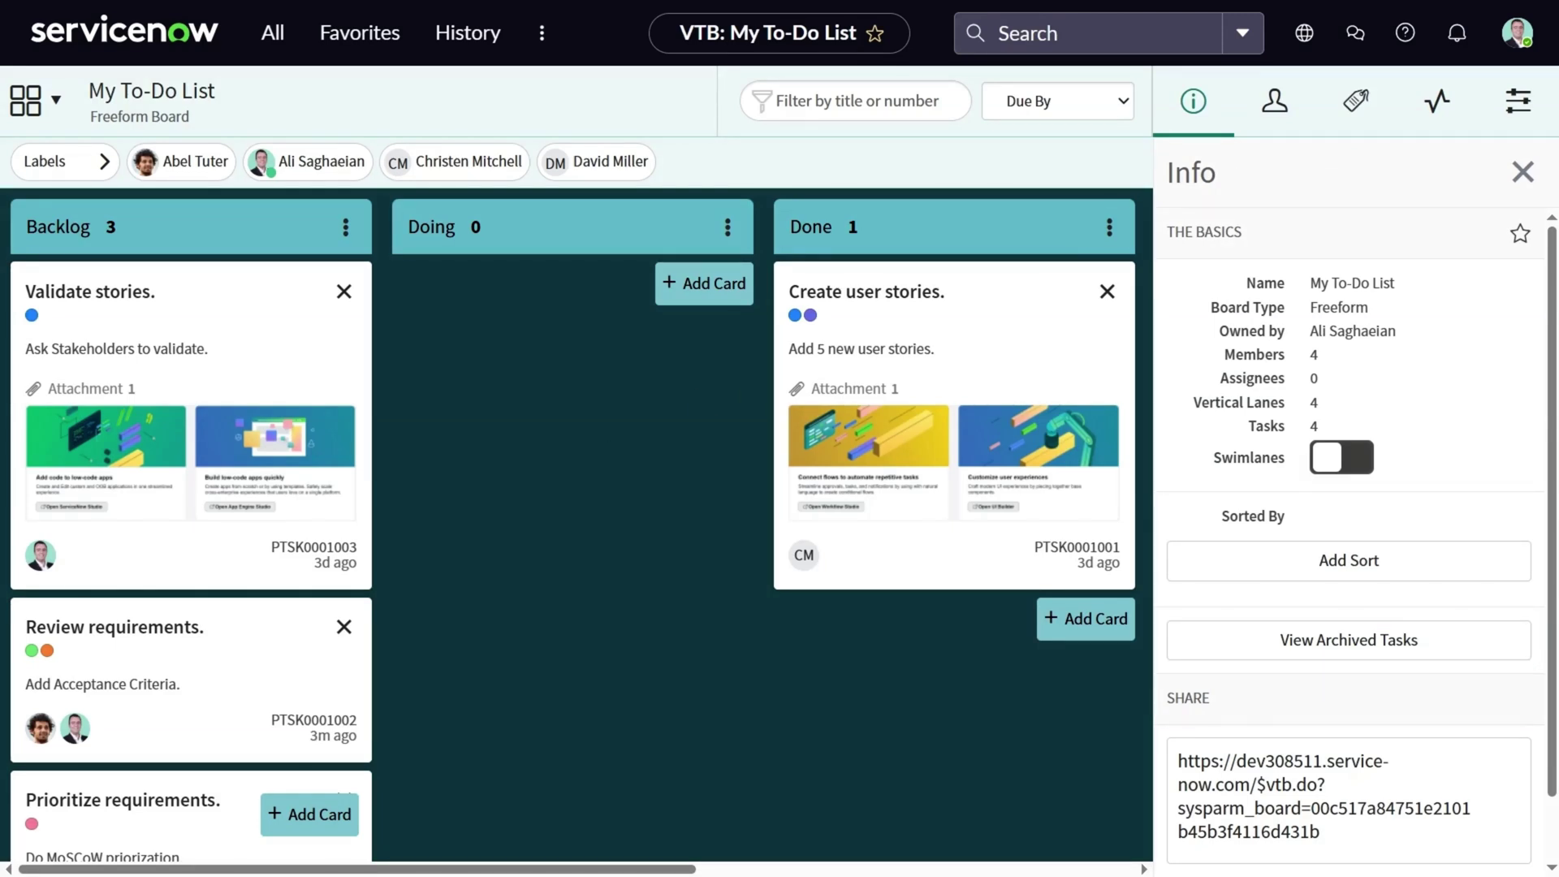
# Turn on swimlanes and rename the first swimlane to Week 1.
pyautogui.click(1349, 462)
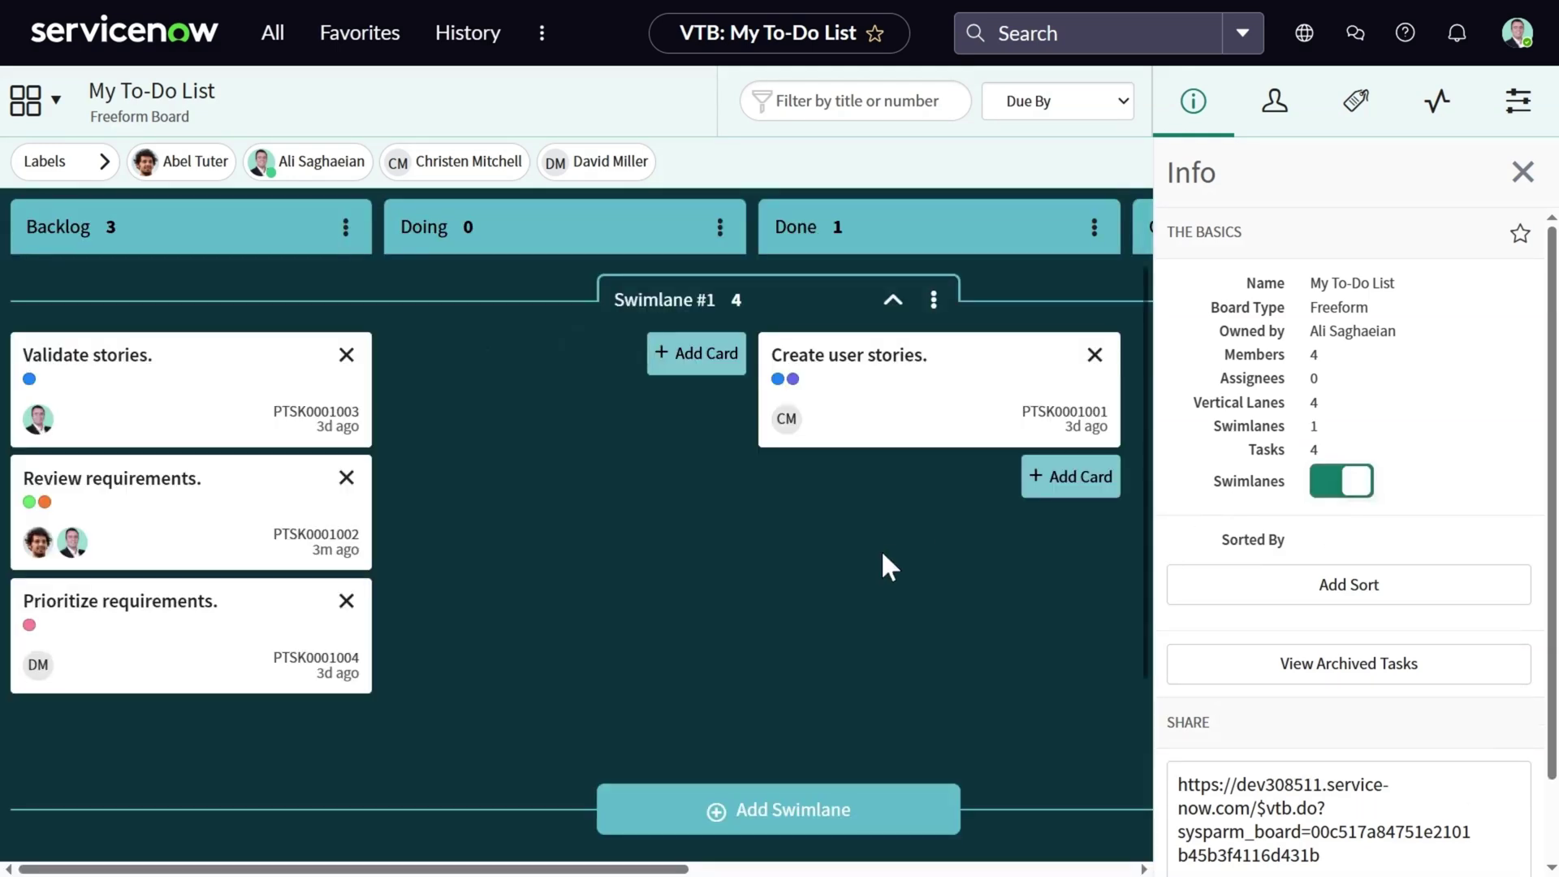
pyautogui.scroll(-3, 840, 560)
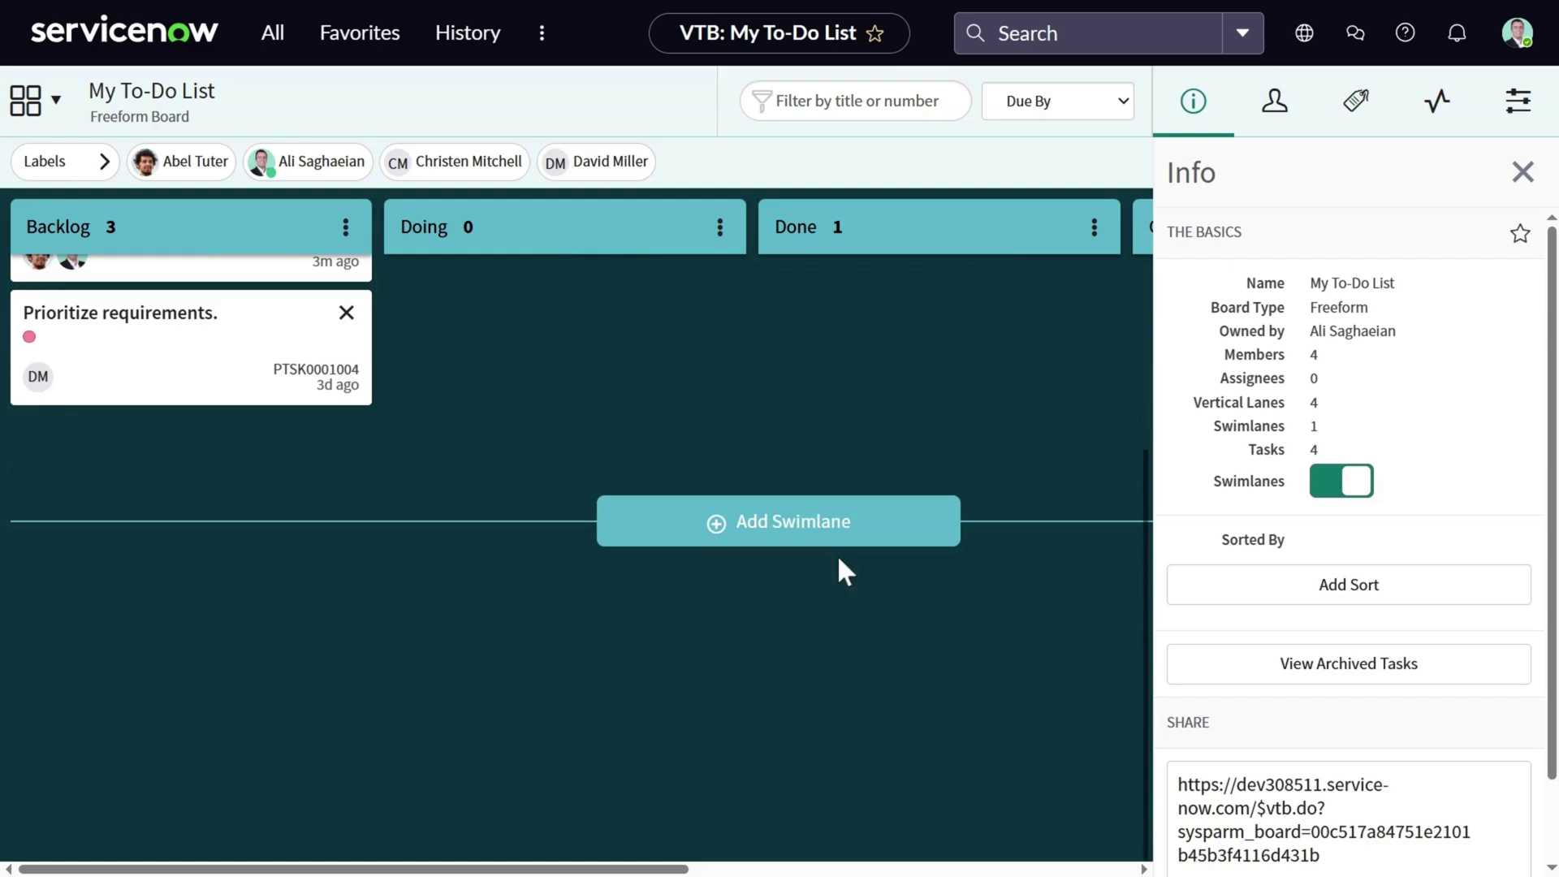
pyautogui.scroll(3, 840, 575)
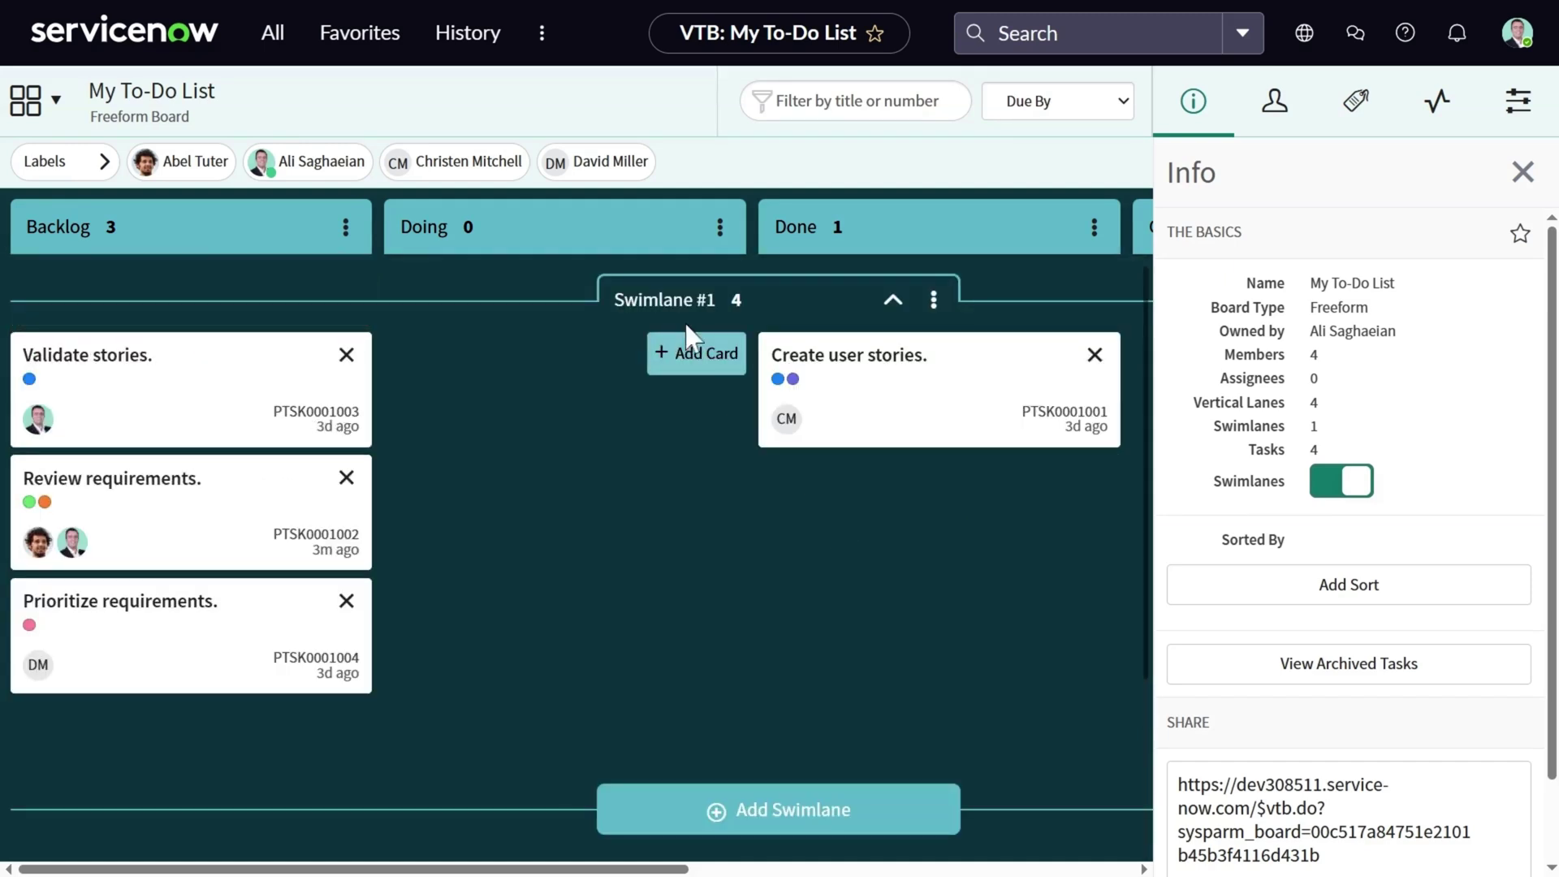
pyautogui.click(678, 301)
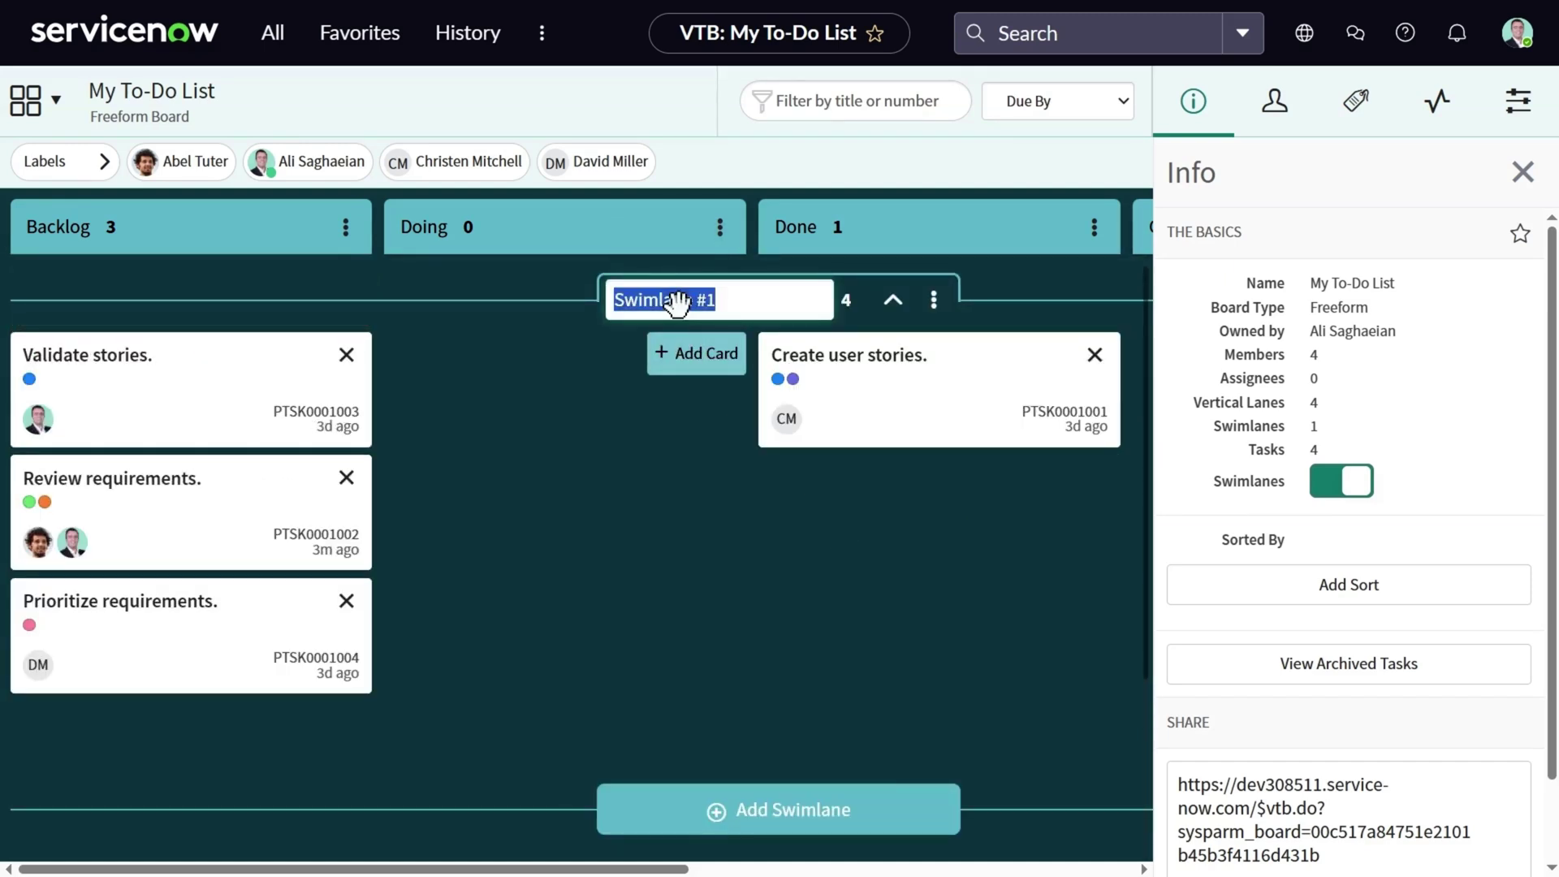
pyautogui.write('Week 1')
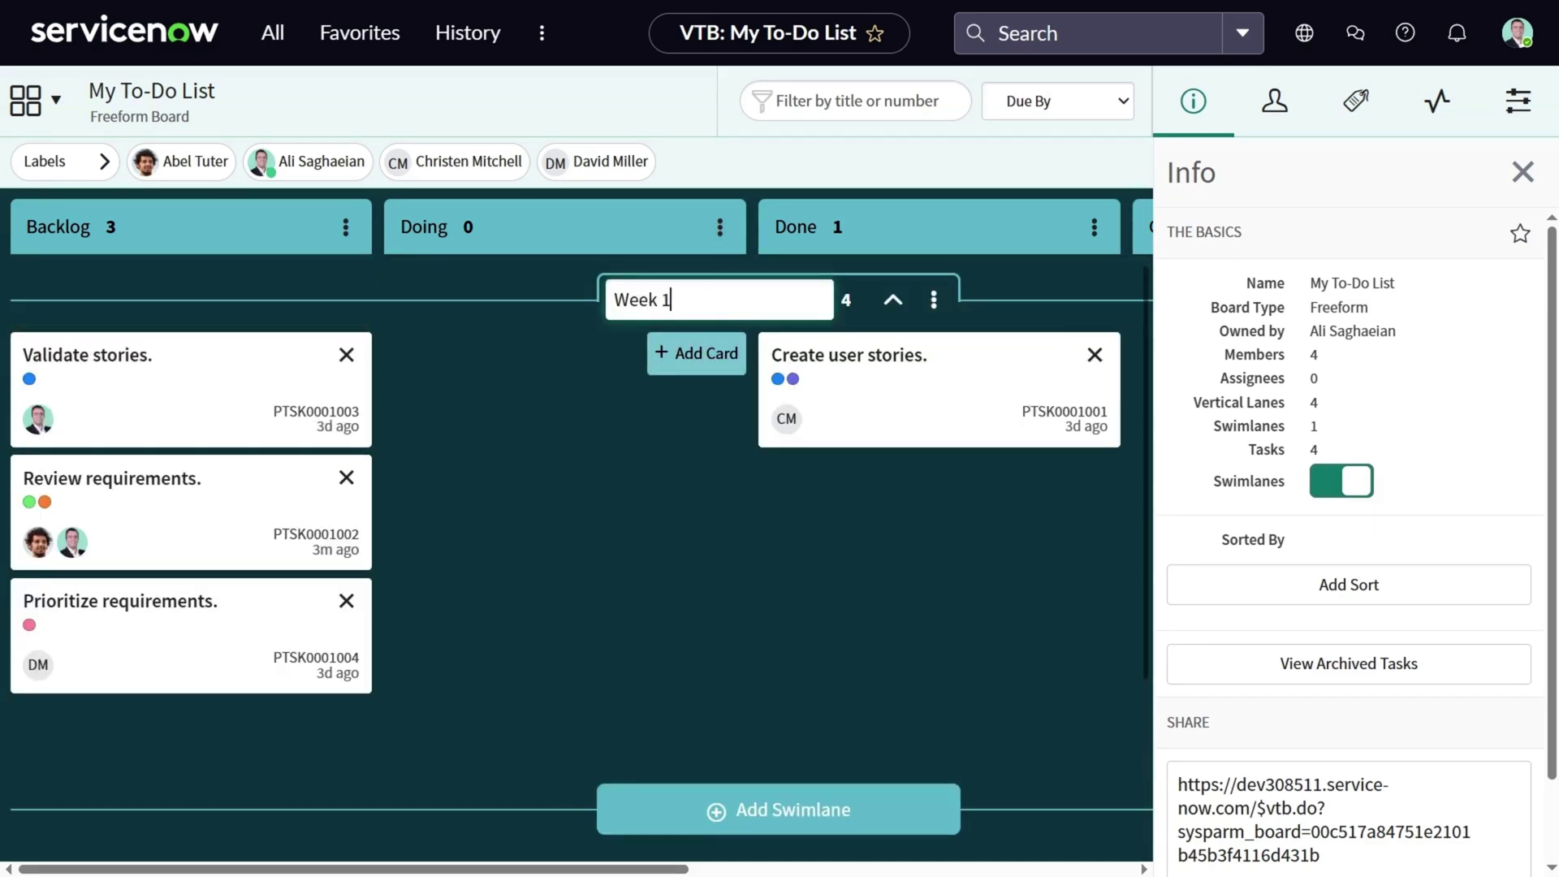
# Add a second swimlane named Week 2.
pyautogui.scroll(-3, 699, 563)
pyautogui.click(731, 538)
pyautogui.write('Week 2')
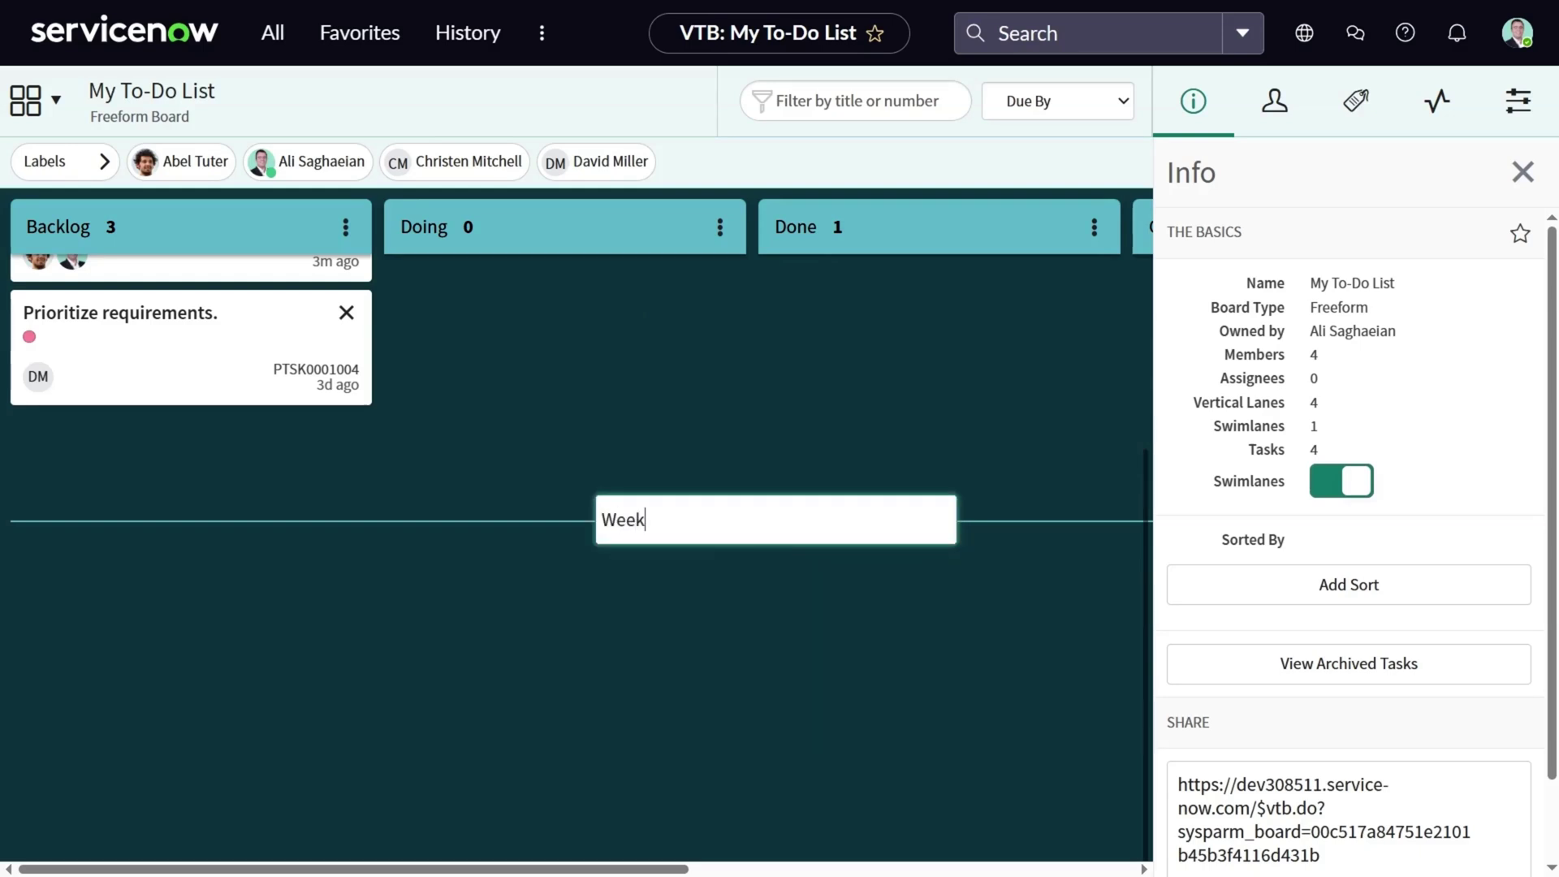
pyautogui.press('Return')
pyautogui.scroll(3, 693, 475)
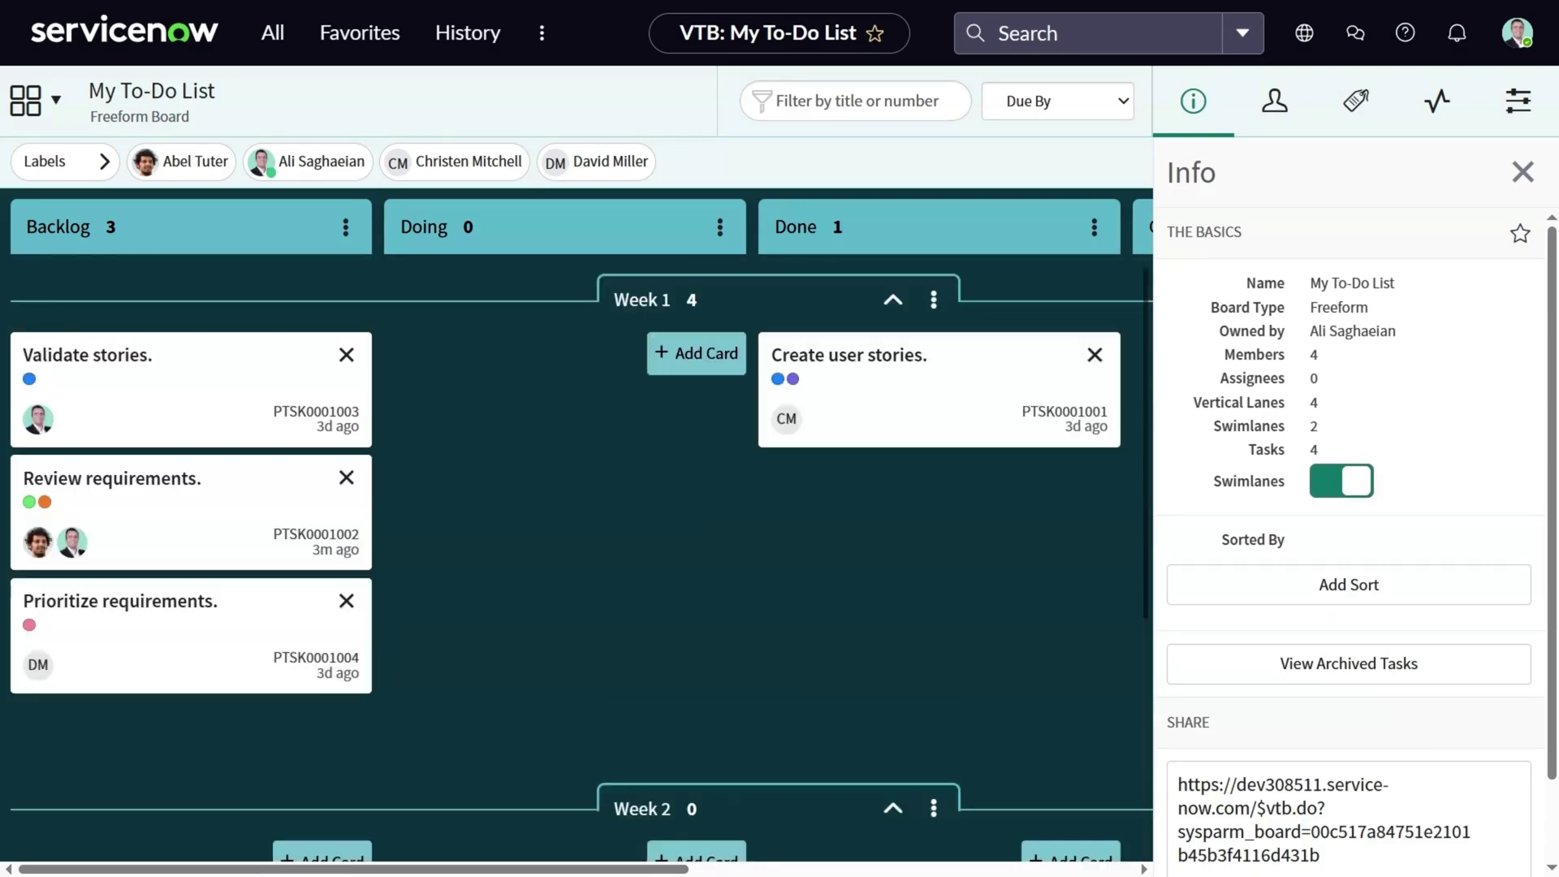
# Add and save a board sort on the Created field in z to a order.
pyautogui.click(1404, 585)
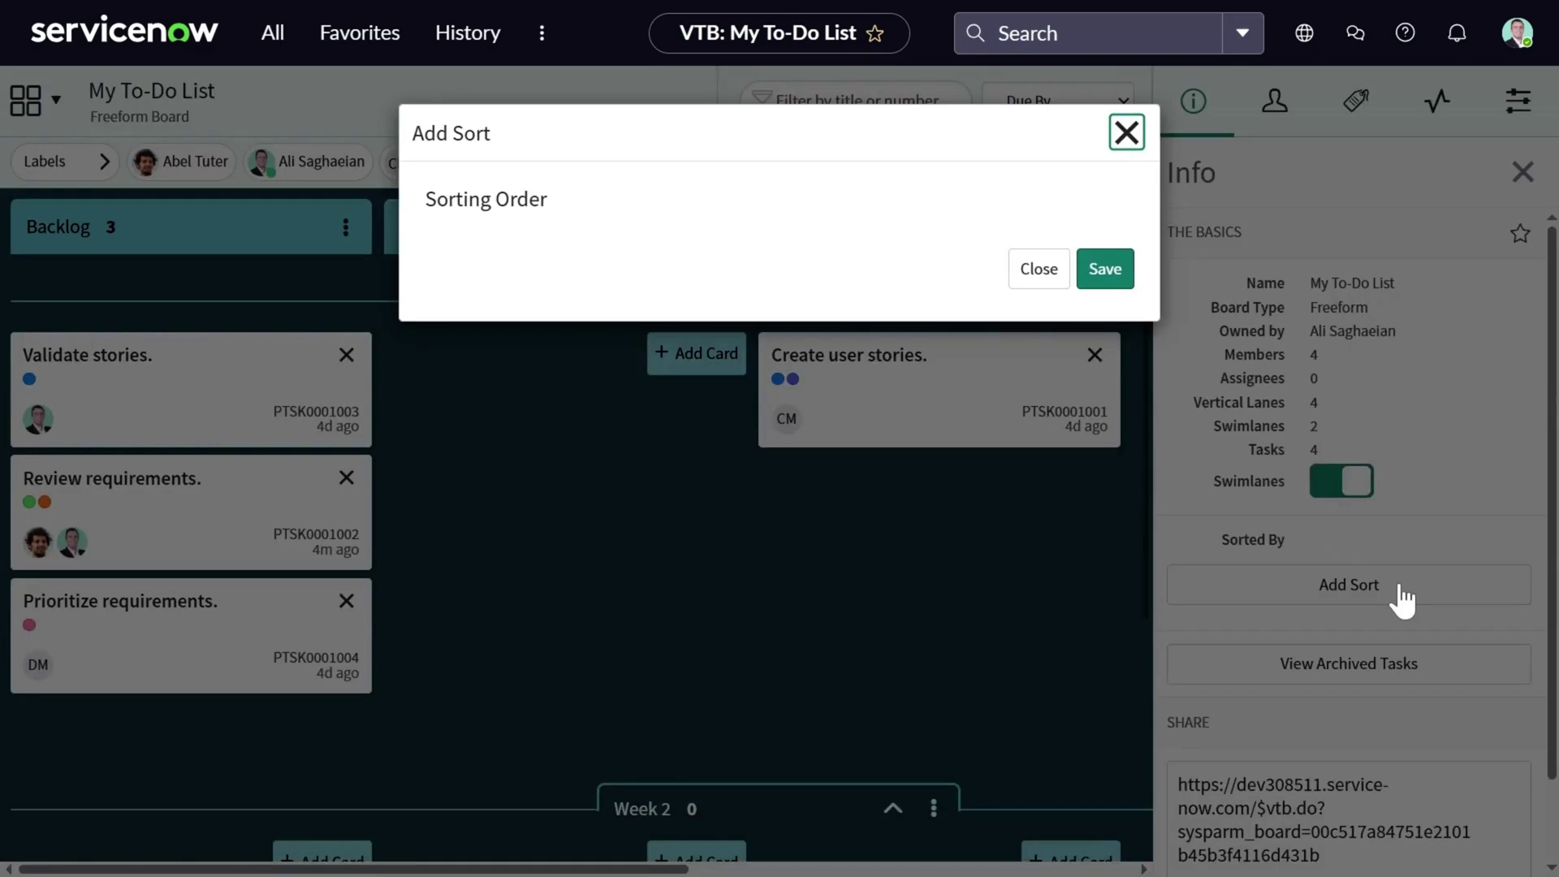
pyautogui.click(742, 254)
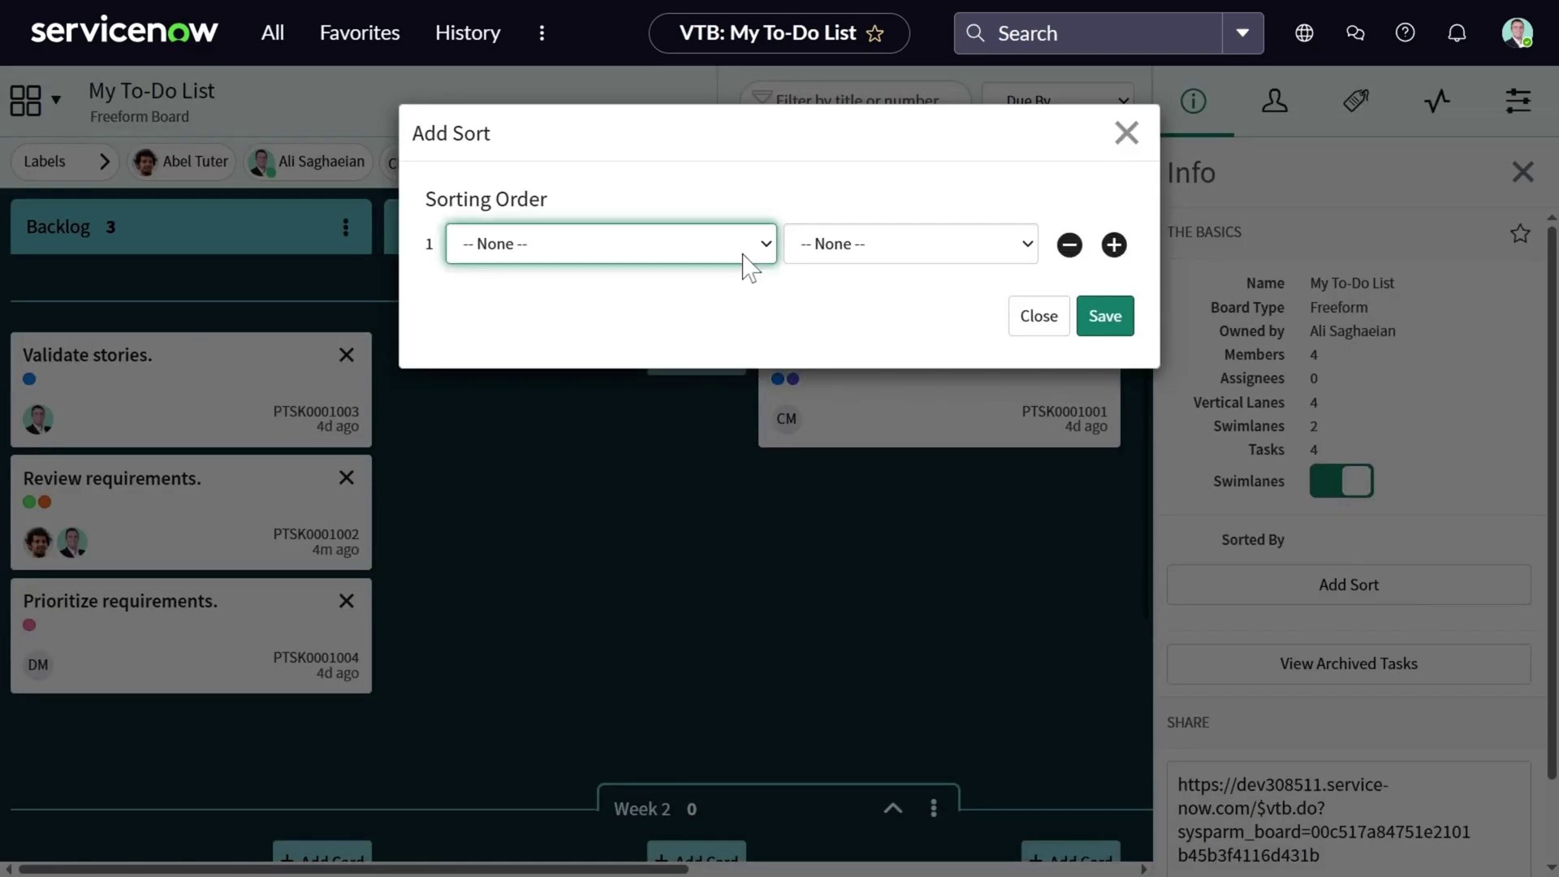
pyautogui.press('c')
pyautogui.press('r')
pyautogui.click(1016, 258)
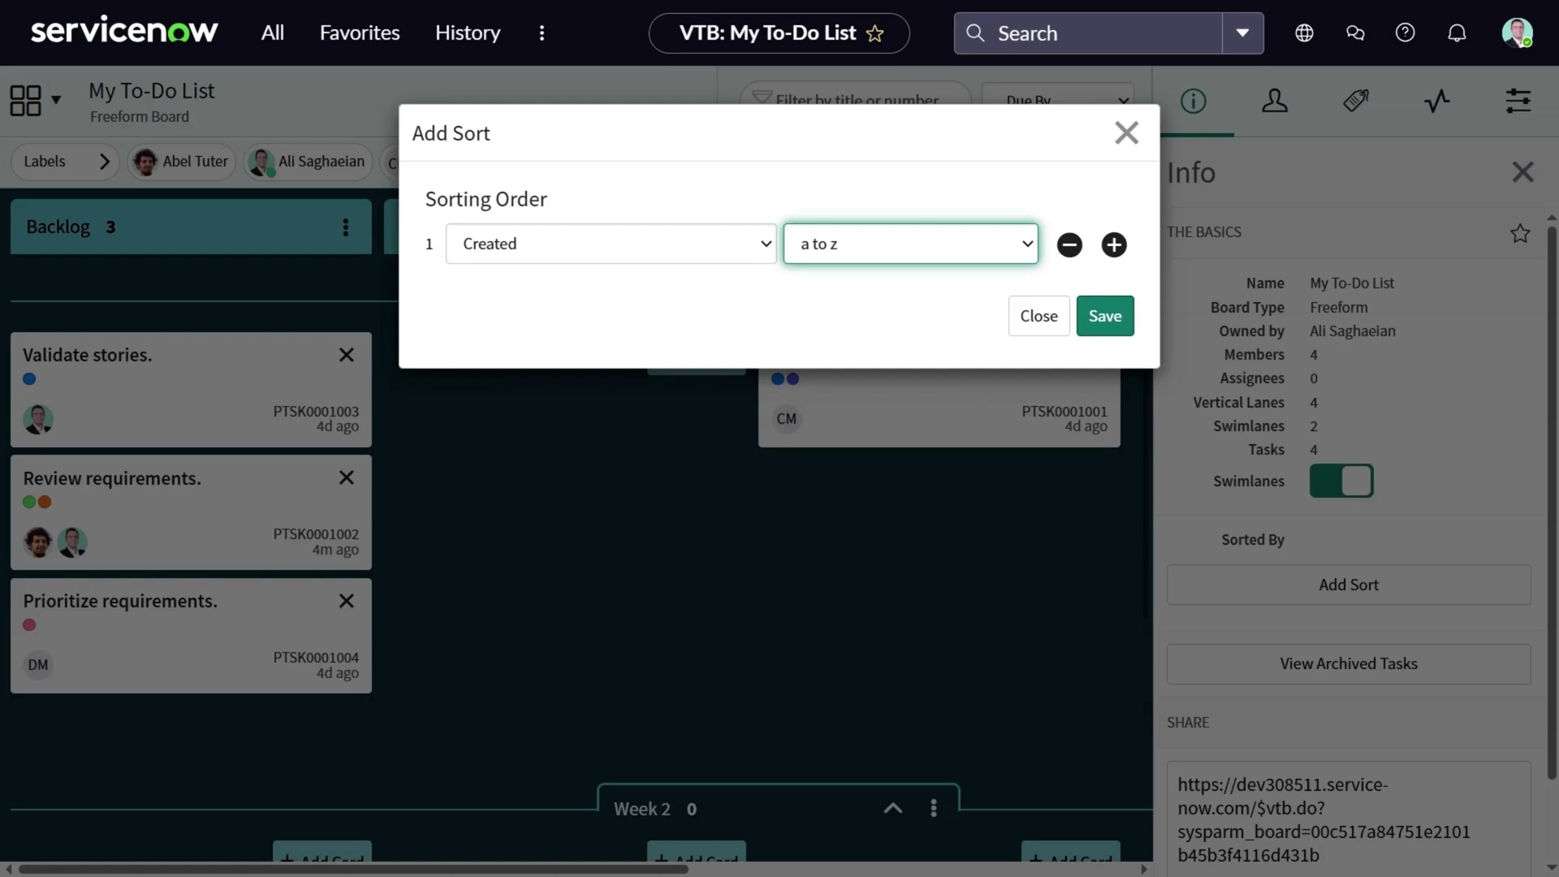
pyautogui.click(974, 325)
pyautogui.click(1105, 315)
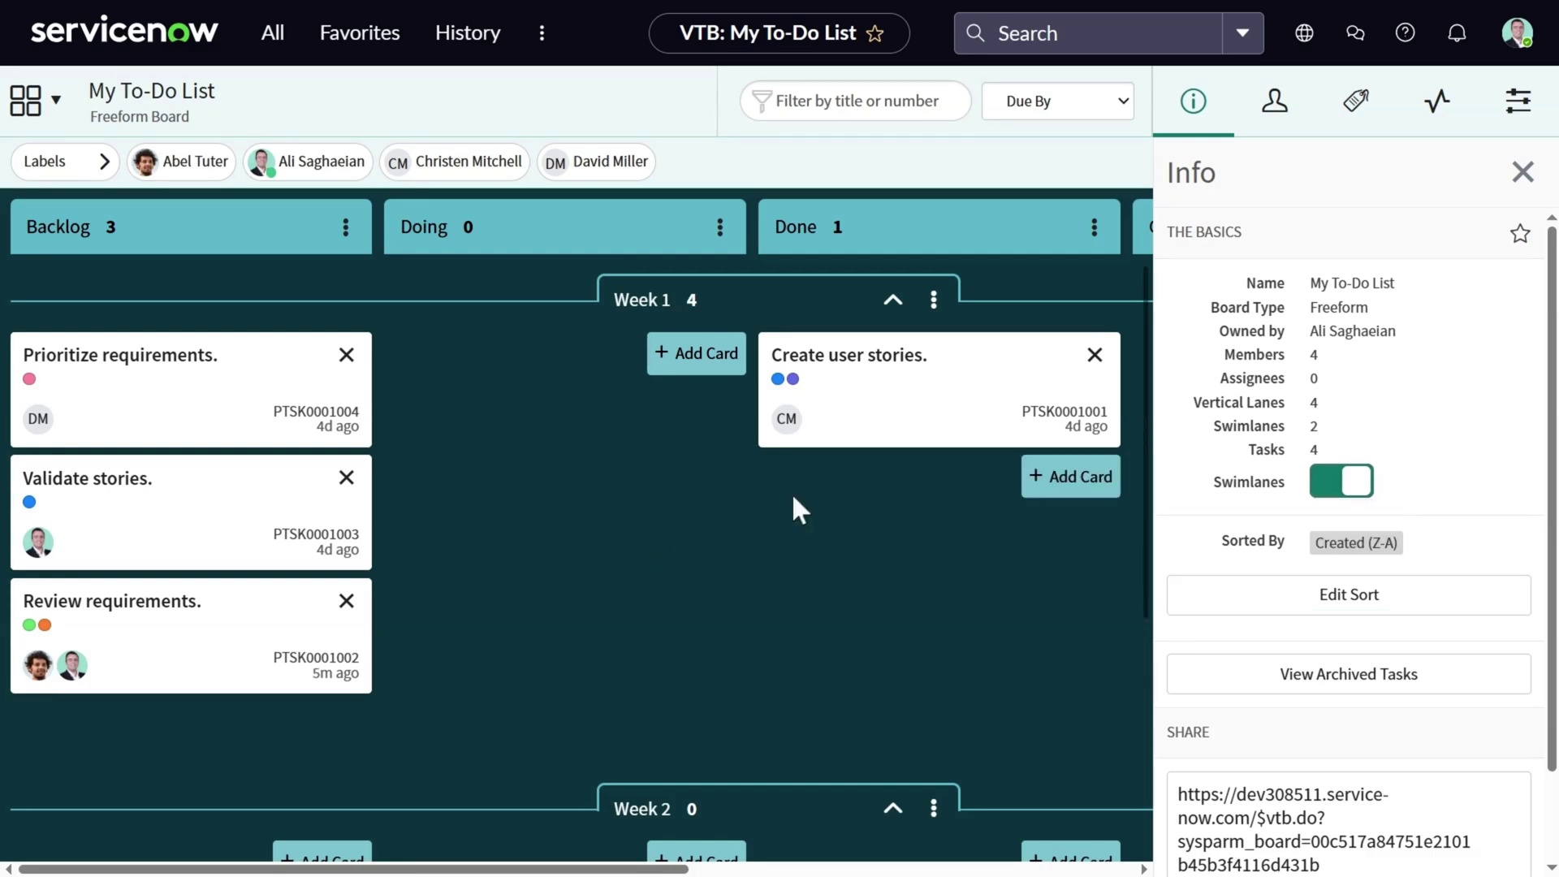
# Add checklist items Item 1, Item 2, Item 3 and Item 4 to the Create user stories. card.
pyautogui.click(882, 408)
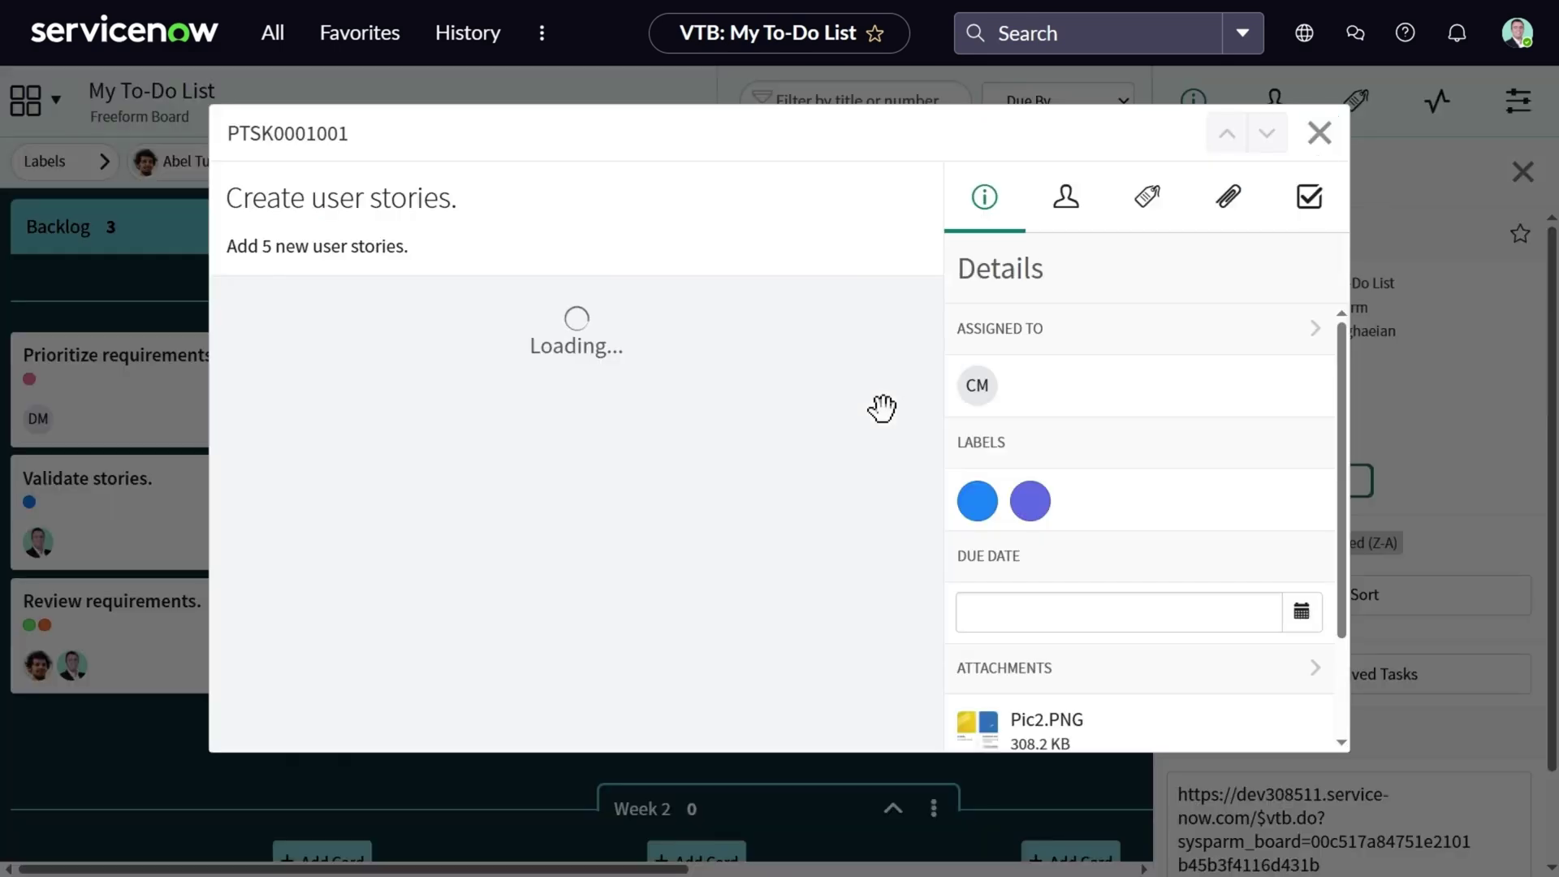
pyautogui.click(1303, 219)
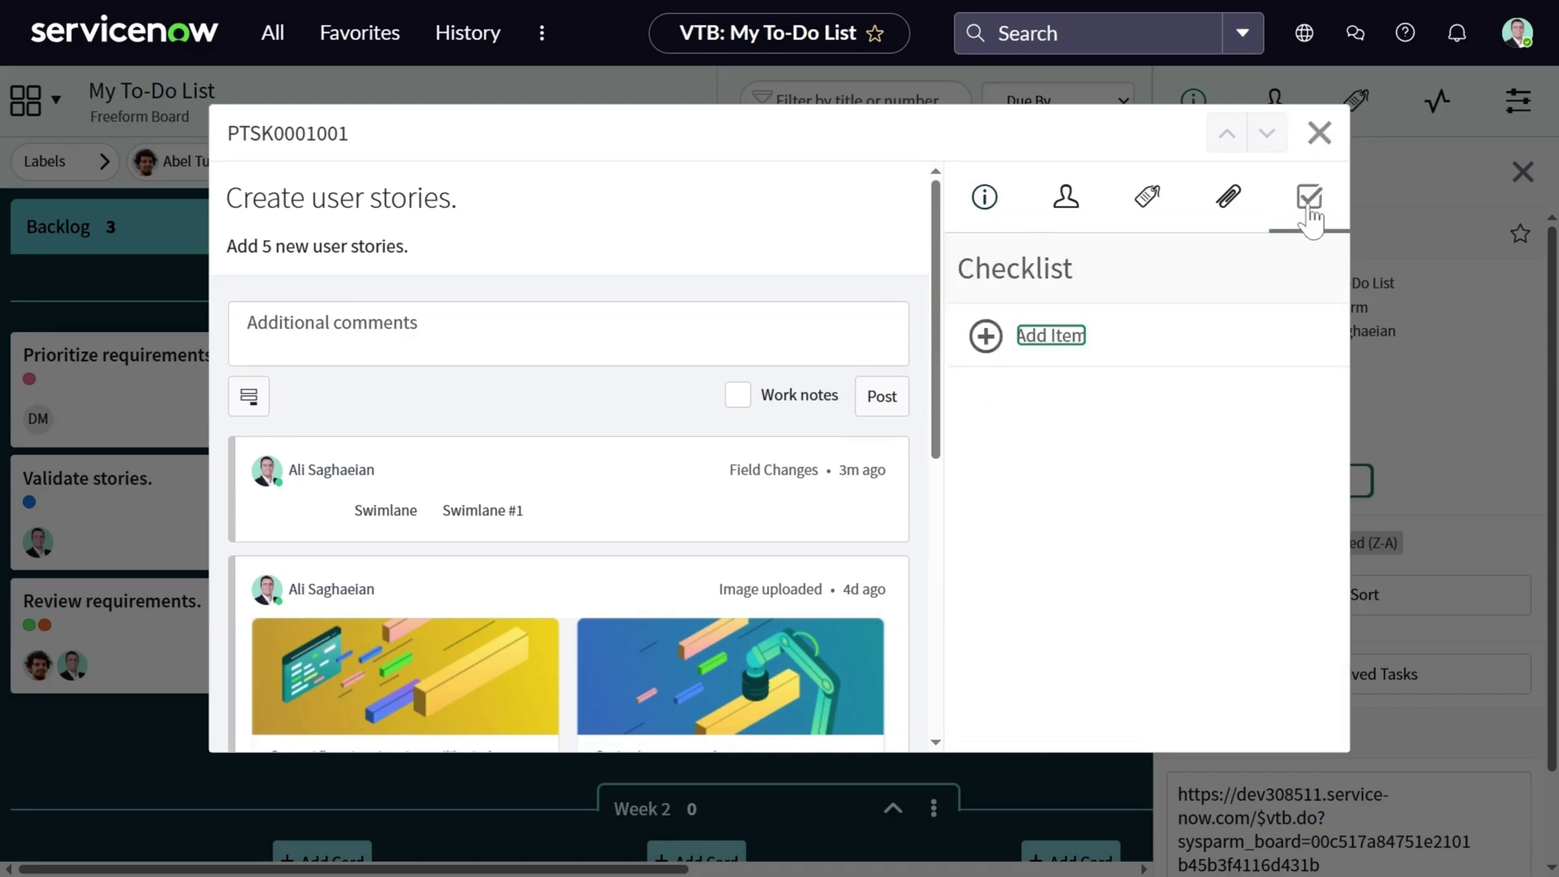
pyautogui.click(994, 348)
pyautogui.write('Item 1')
pyautogui.press('Return')
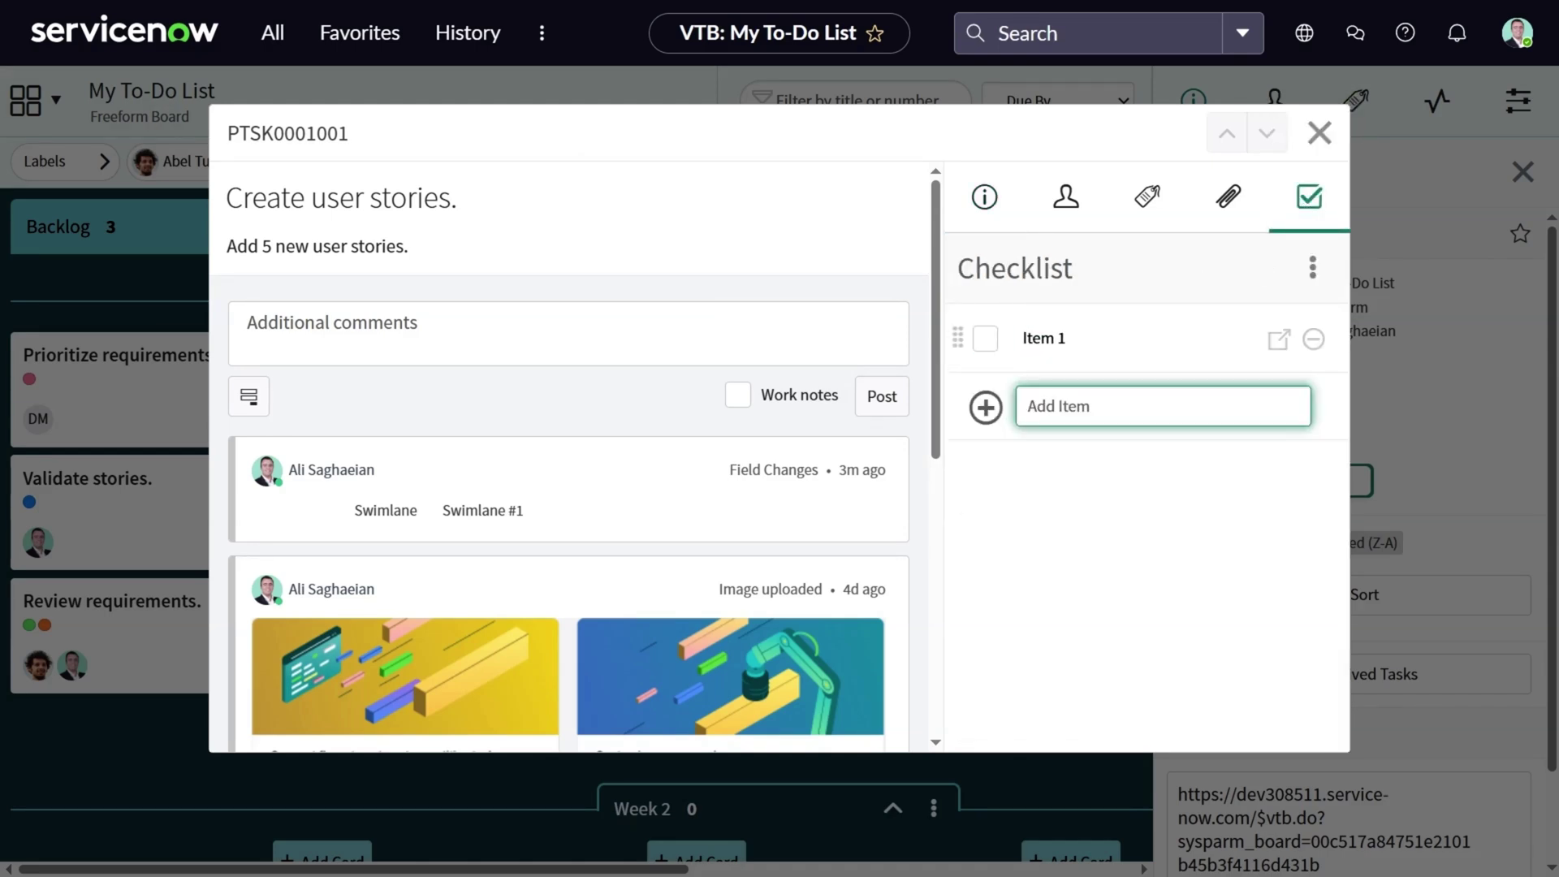
pyautogui.write('Item 2')
pyautogui.press('Return')
pyautogui.write('Item 3')
pyautogui.press('Return')
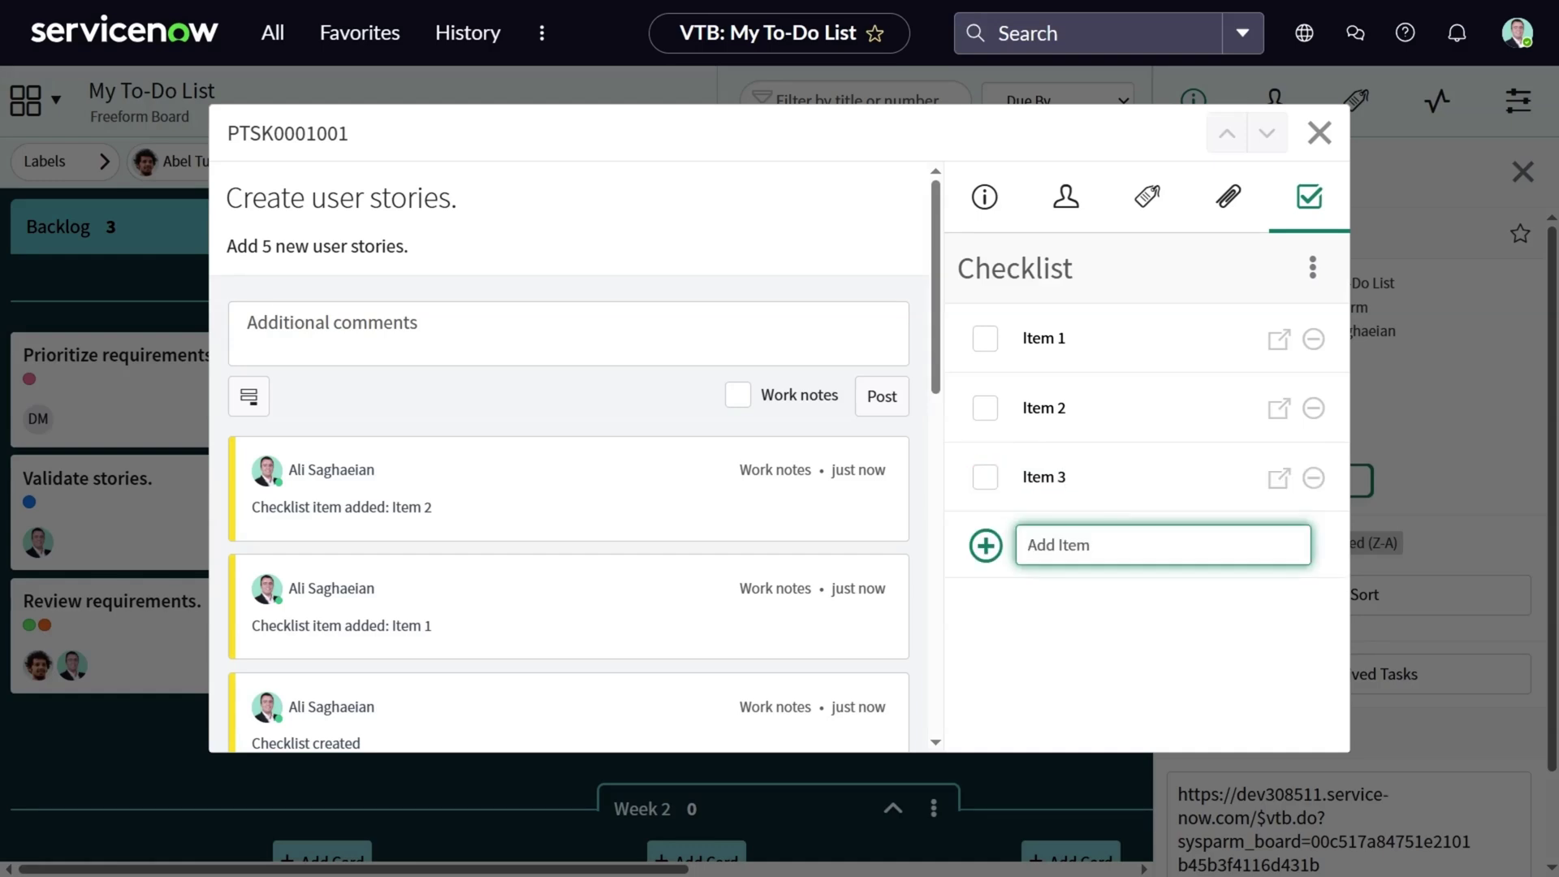
pyautogui.write('Item 4')
pyautogui.press('Return')
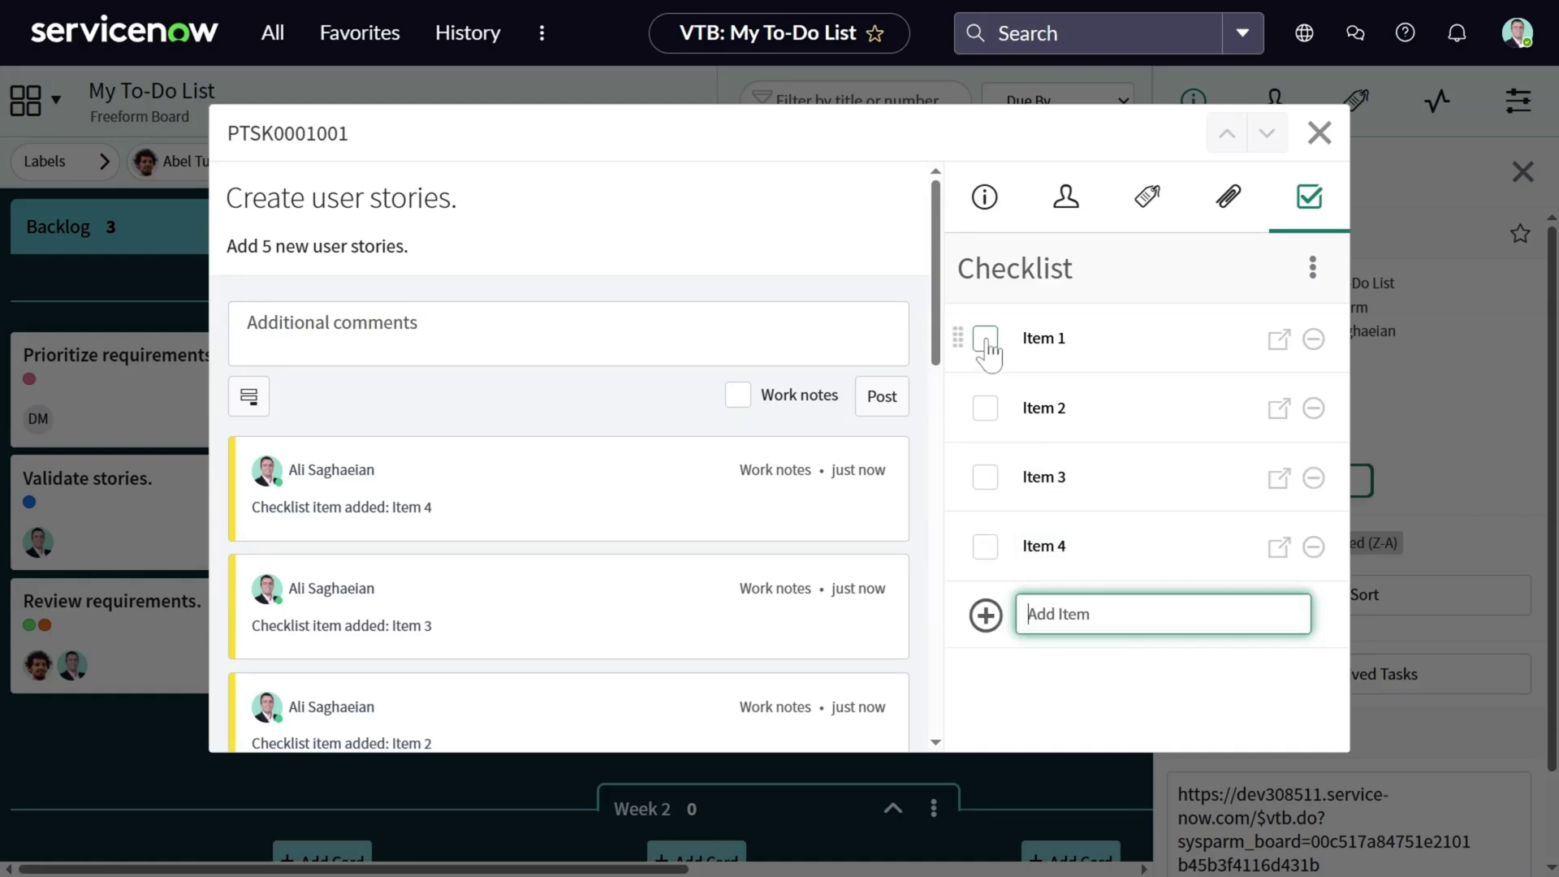
# Check off Item 1 and Item 2 so the checklist reads 3 of 4, then close the card.
pyautogui.click(985, 338)
pyautogui.click(985, 408)
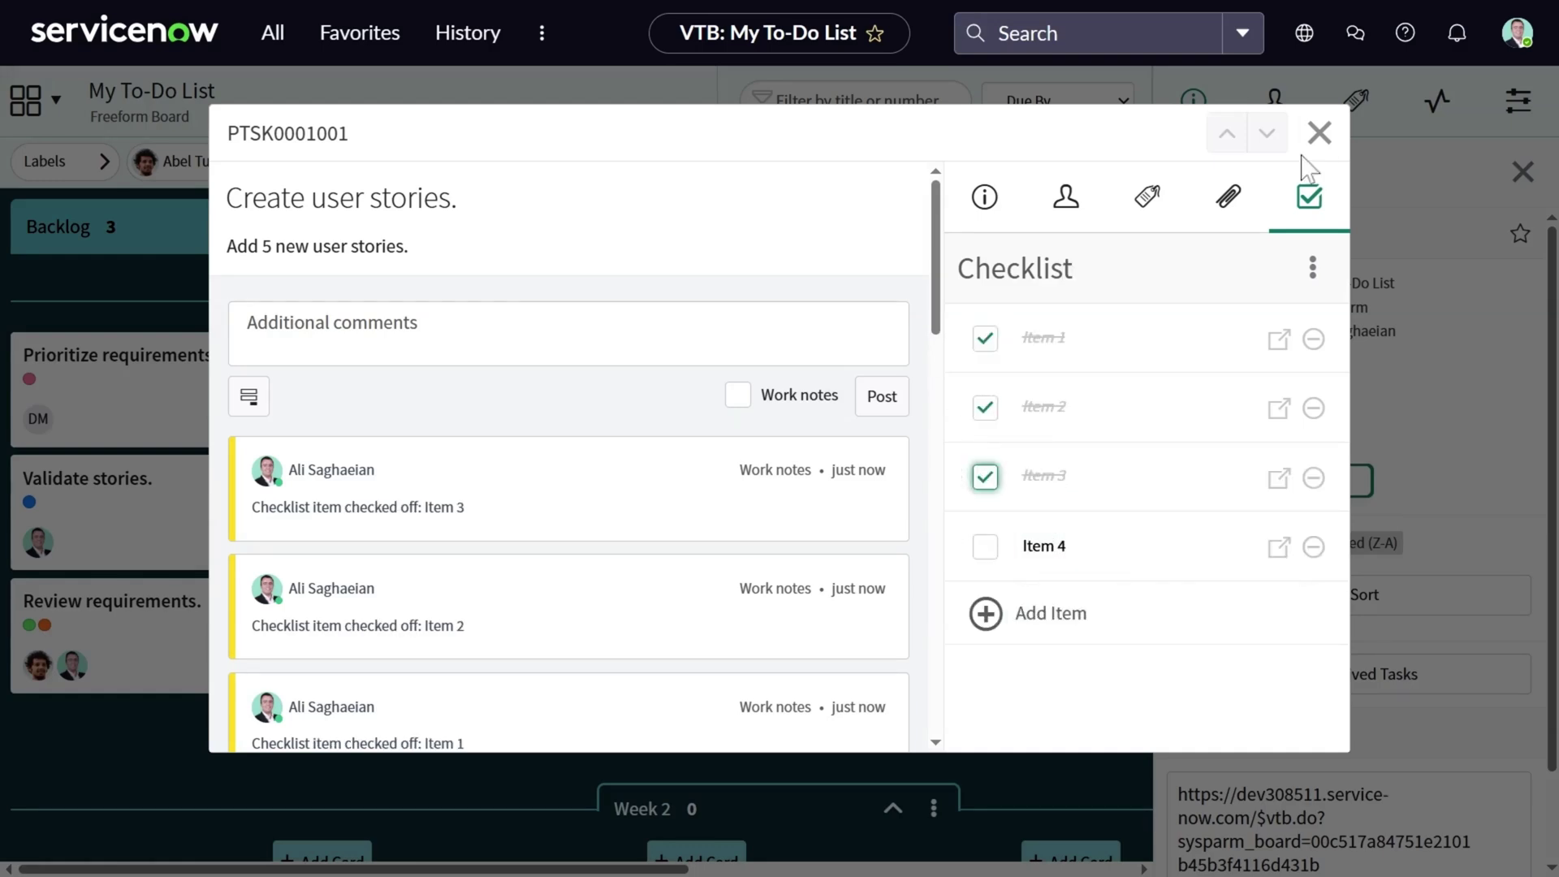
pyautogui.click(1321, 136)
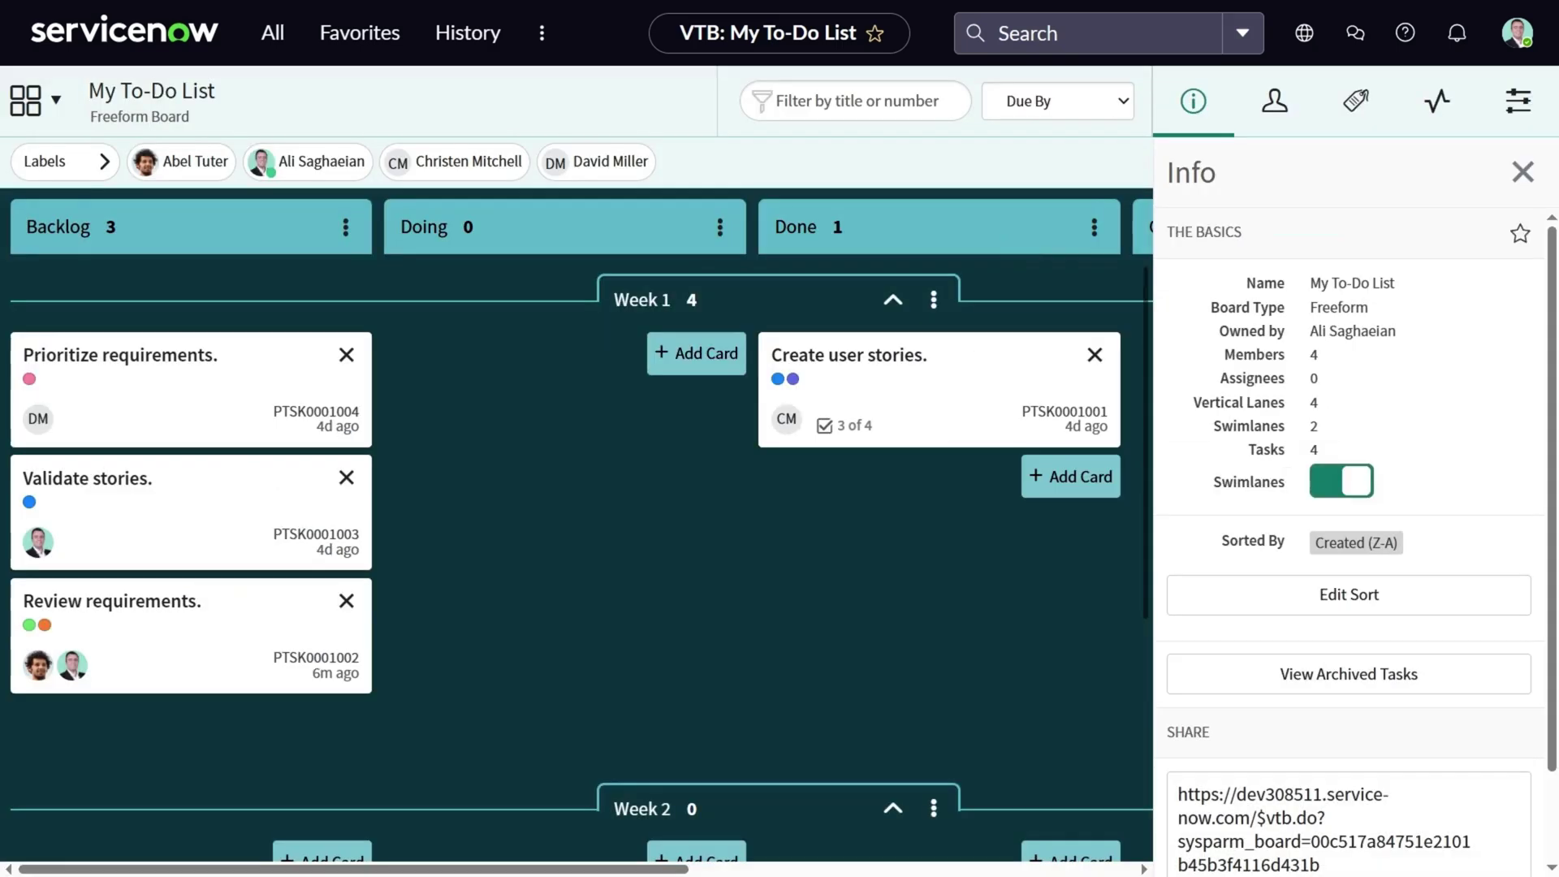